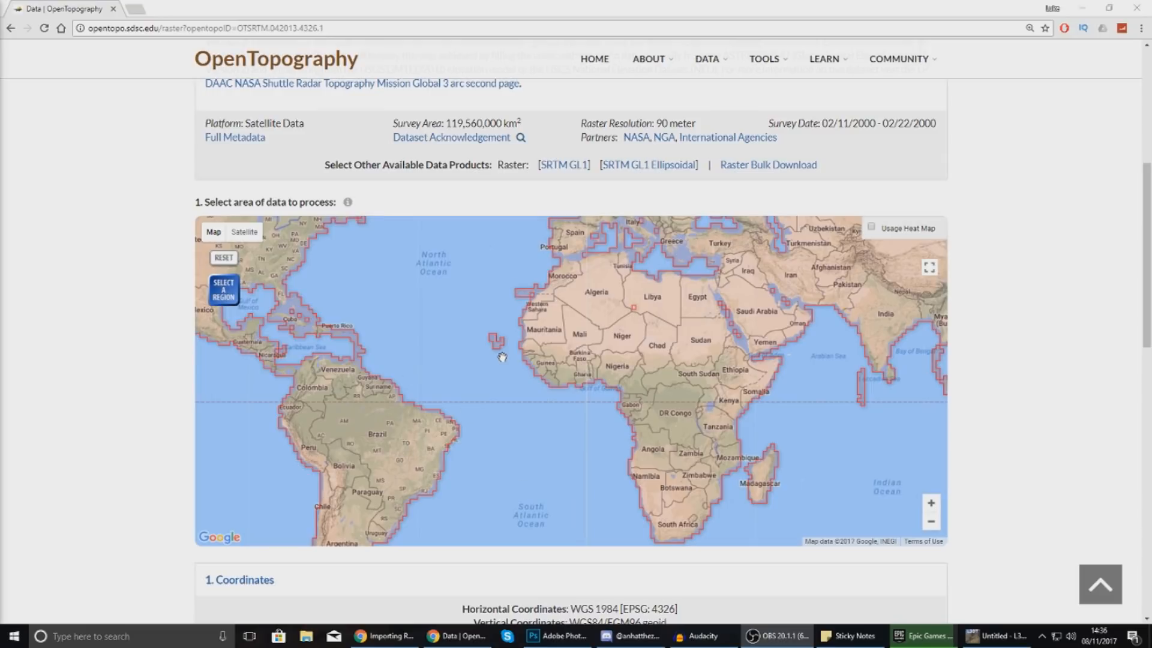
# Zoom and pan the SRTM coverage map from the world view until Santiago island sits centred.
pyautogui.click(235, 288)
pyautogui.click(931, 505)
pyautogui.click(931, 505)
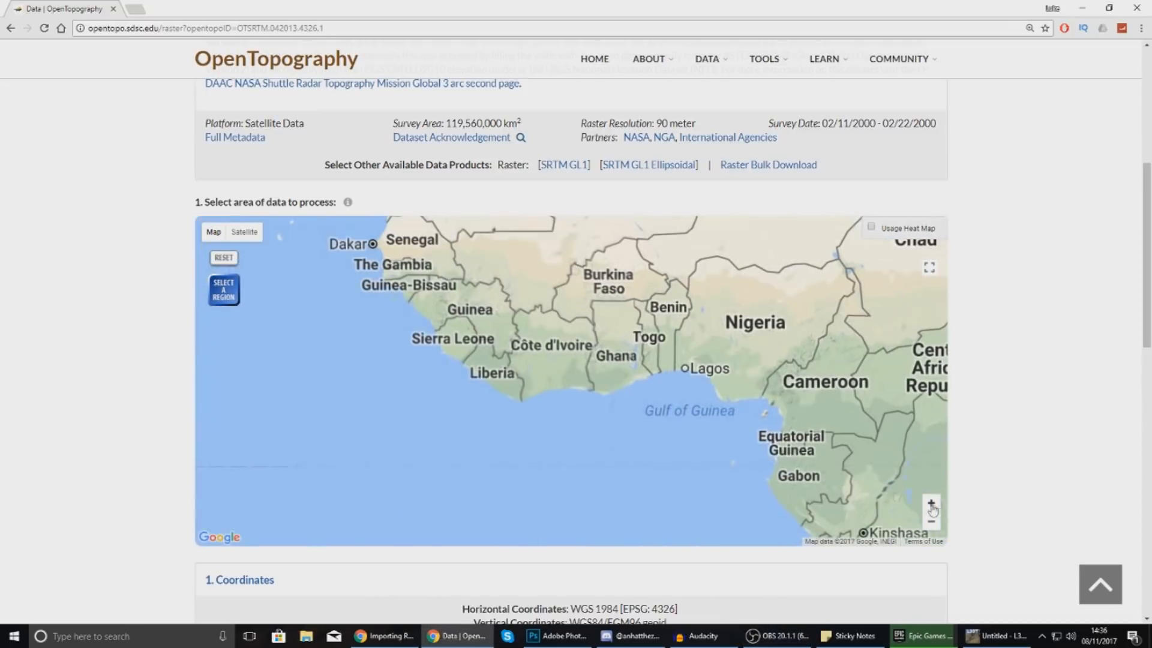
pyautogui.moveTo(341, 254); pyautogui.dragTo(574, 354)
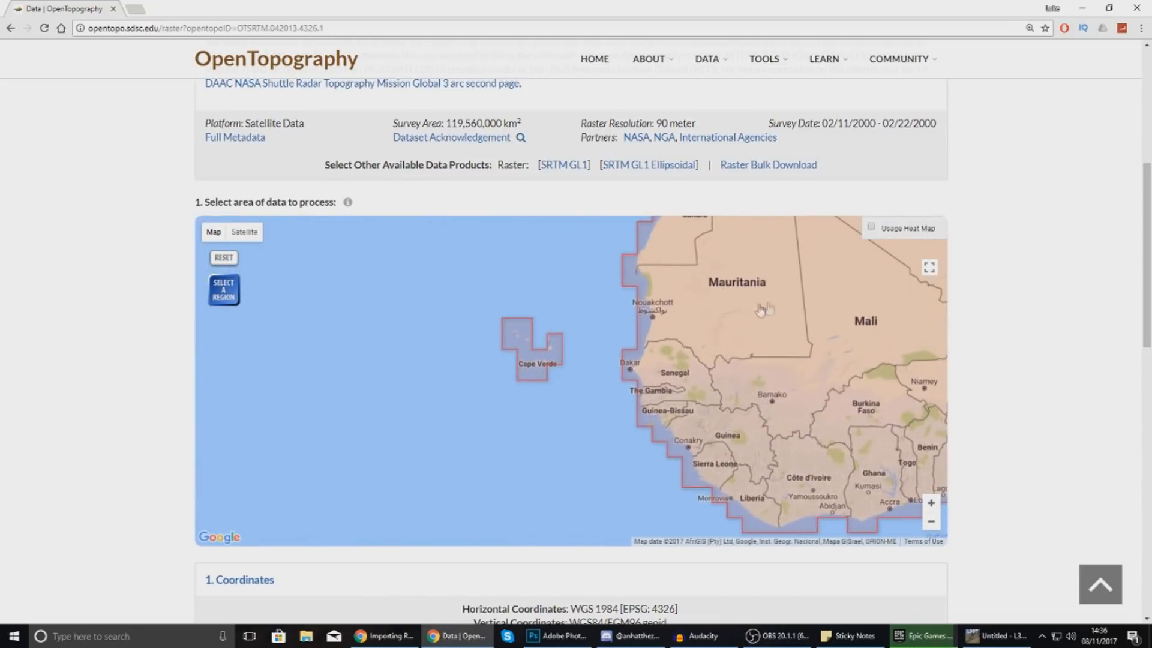
pyautogui.click(931, 503)
pyautogui.click(931, 503)
pyautogui.moveTo(472, 295); pyautogui.dragTo(514, 331)
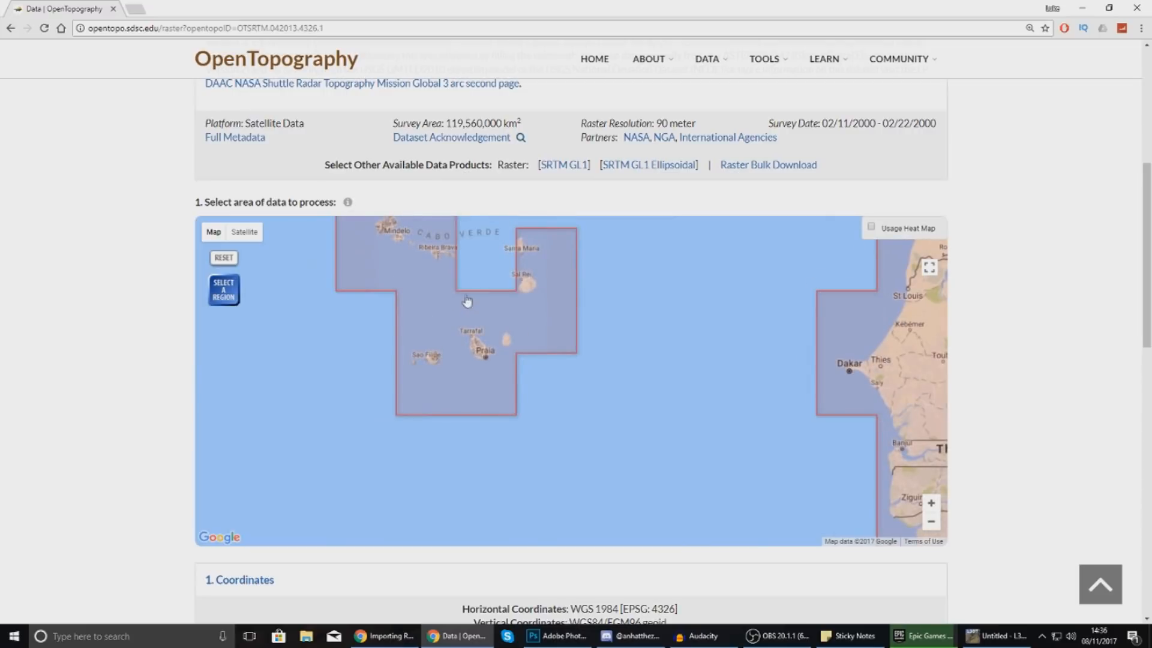
pyautogui.click(930, 501)
pyautogui.click(929, 501)
pyautogui.moveTo(634, 396); pyautogui.dragTo(894, 526)
pyautogui.moveTo(567, 395); pyautogui.dragTo(588, 365)
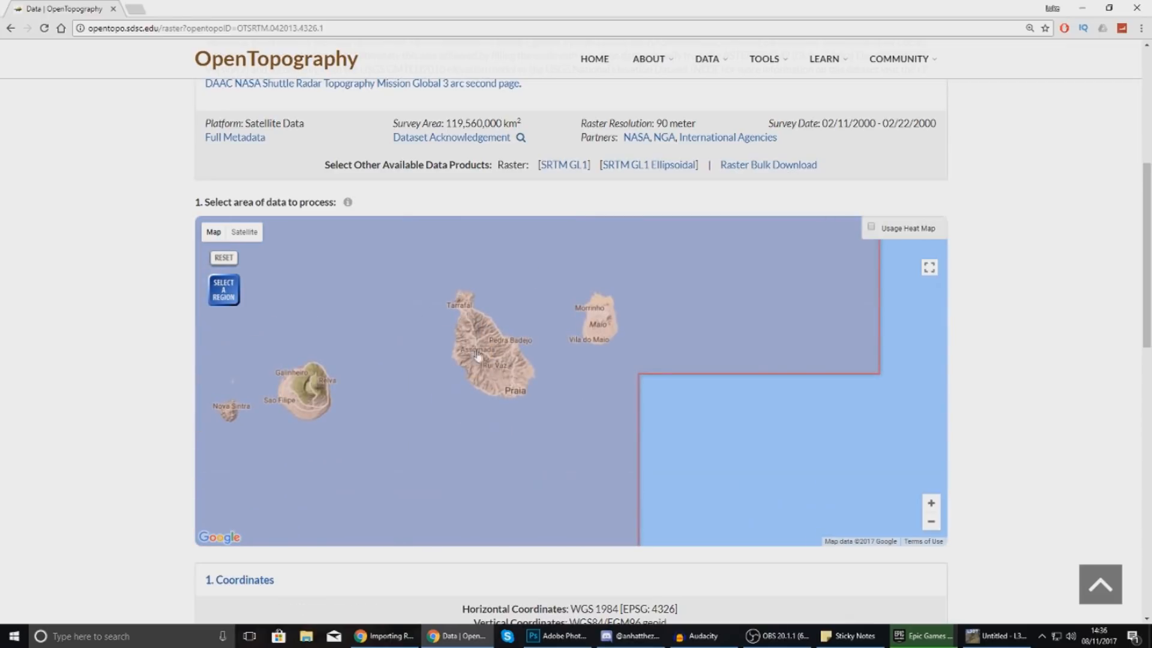
# Draw and fine-tune a selection rectangle tightly around Santiago island on the SRTM GL3 map.
pyautogui.click(224, 297)
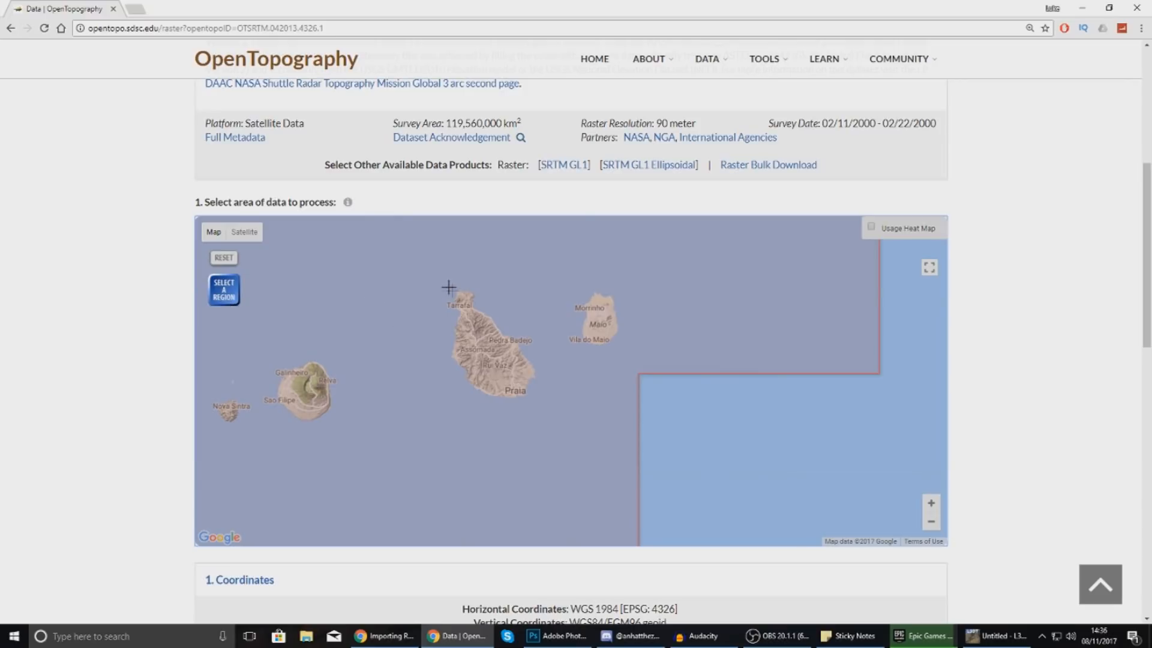
pyautogui.moveTo(425, 280); pyautogui.dragTo(553, 414)
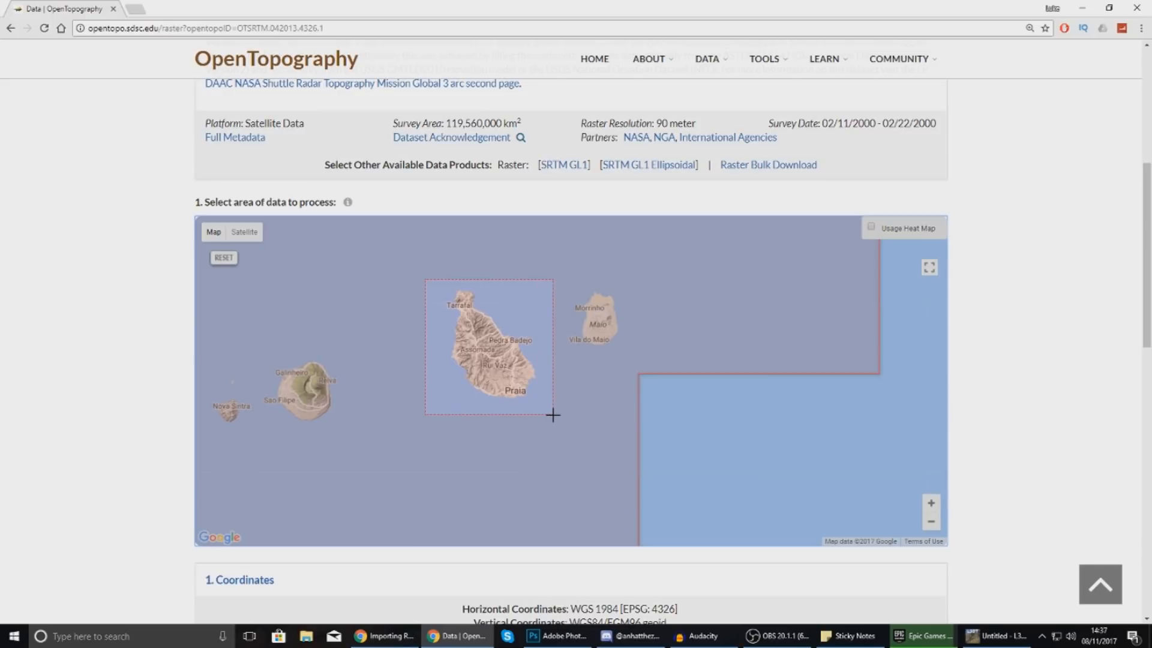
pyautogui.moveTo(552, 415); pyautogui.dragTo(552, 413)
pyautogui.moveTo(554, 413)
pyautogui.mouseDown()
pyautogui.moveTo(546, 406)
pyautogui.moveTo(594, 393)
pyautogui.moveTo(594, 407)
pyautogui.moveTo(545, 404)
pyautogui.moveTo(663, 387)
pyautogui.moveTo(661, 416)
pyautogui.moveTo(645, 408)
pyautogui.moveTo(666, 417)
pyautogui.moveTo(597, 403)
pyautogui.moveTo(535, 424)
pyautogui.moveTo(552, 411)
pyautogui.moveTo(856, 420)
pyautogui.moveTo(882, 404)
pyautogui.moveTo(520, 401)
pyautogui.moveTo(551, 414)
pyautogui.mouseUp()
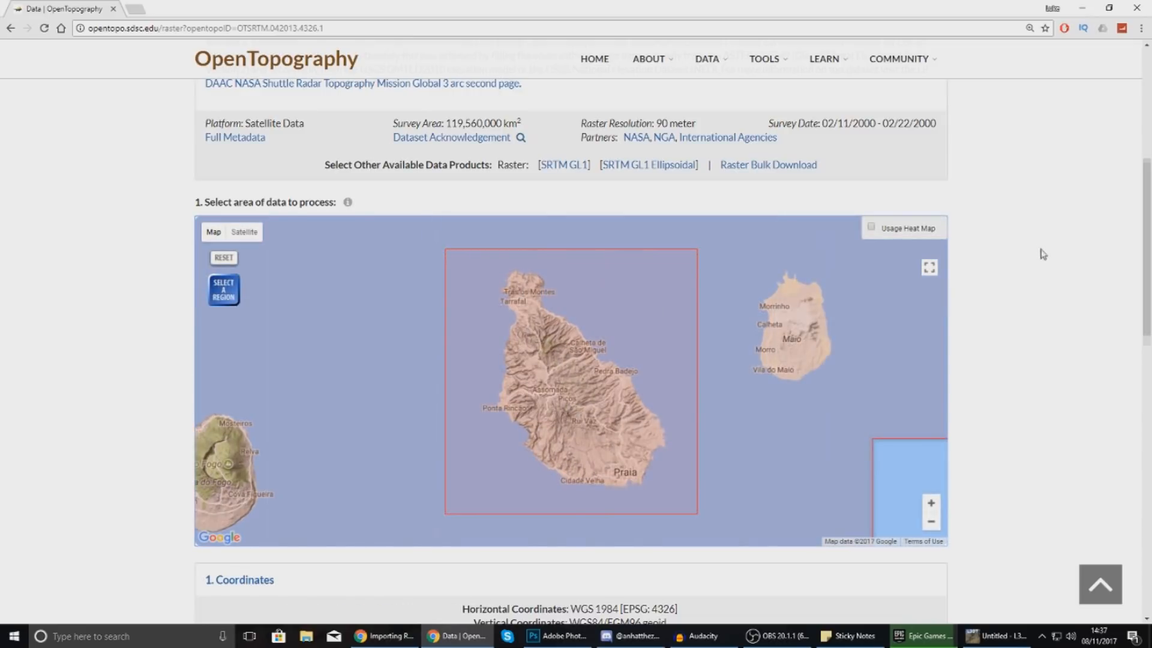
# Scroll down the job options and turn off Generate hillshade images.
pyautogui.scroll(-7, 1042, 254)
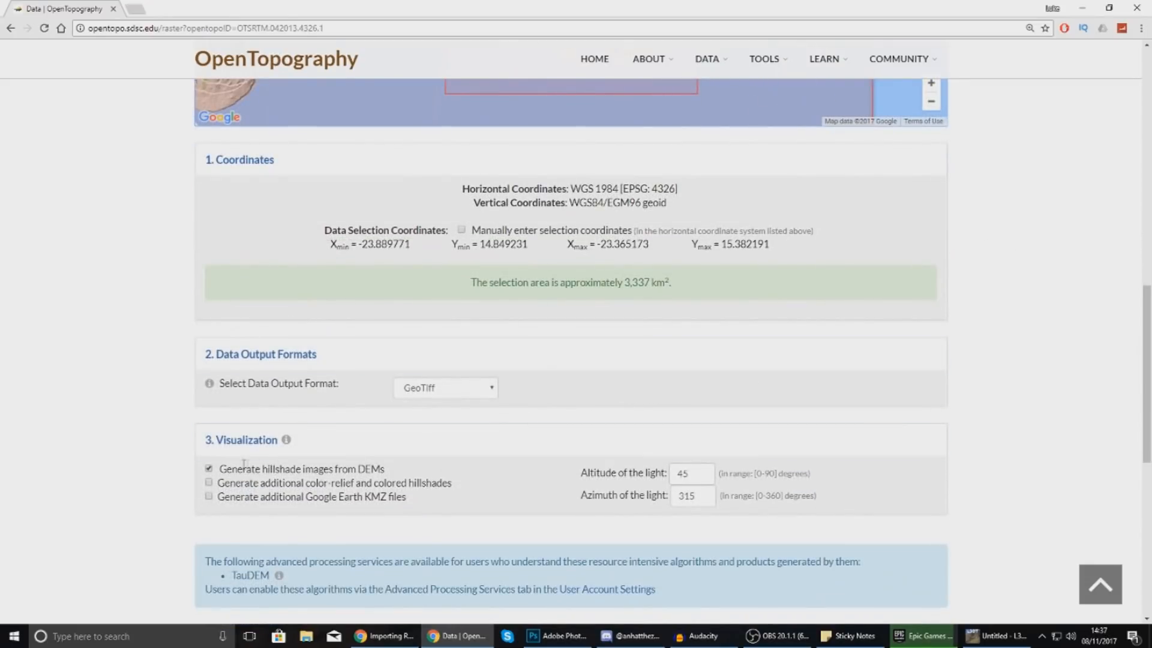
pyautogui.scroll(-3, 404, 303)
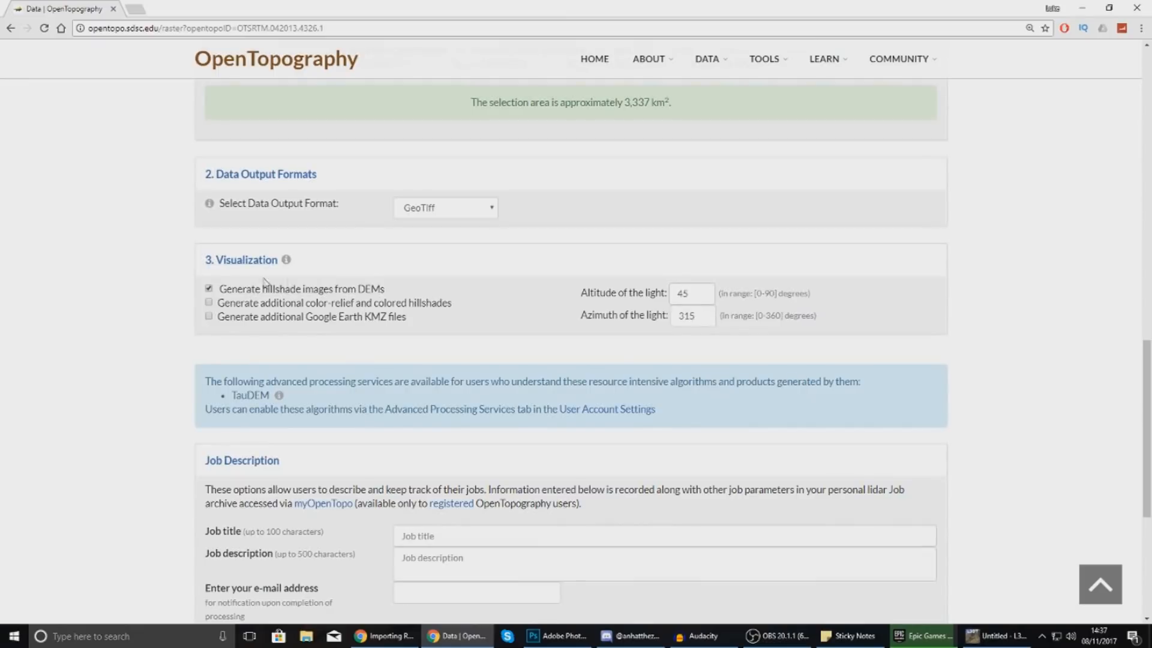
pyautogui.click(208, 289)
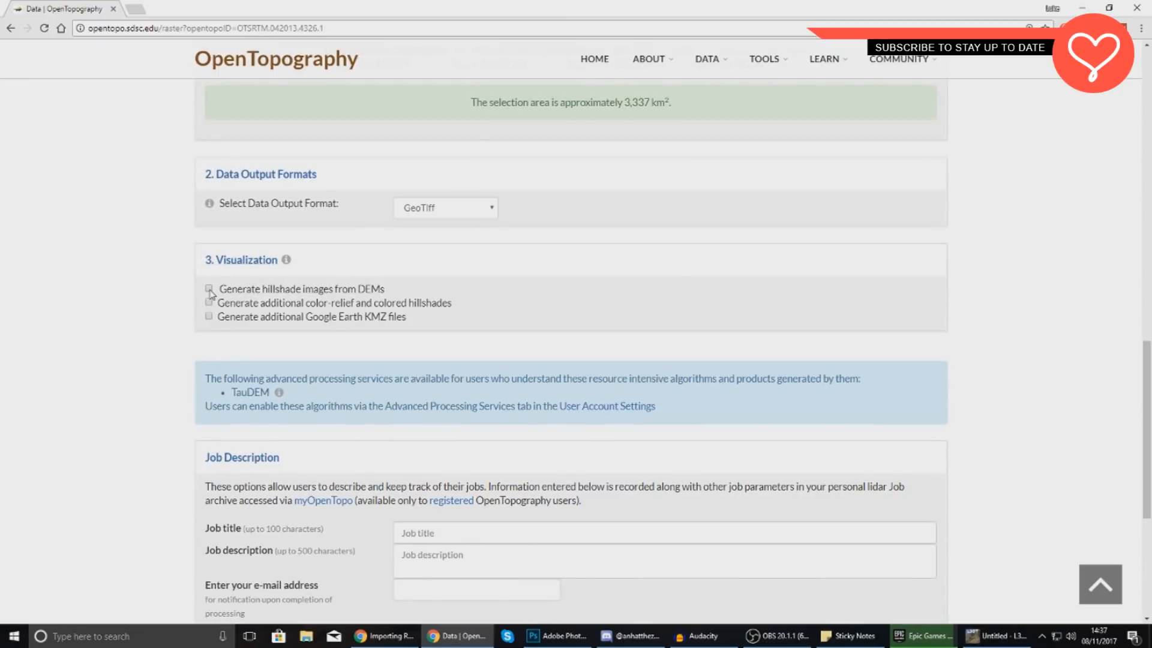
# Enter 'Terrain' as job title and description, fill in the e-mail address, and submit the job.
pyautogui.scroll(-4, 532, 331)
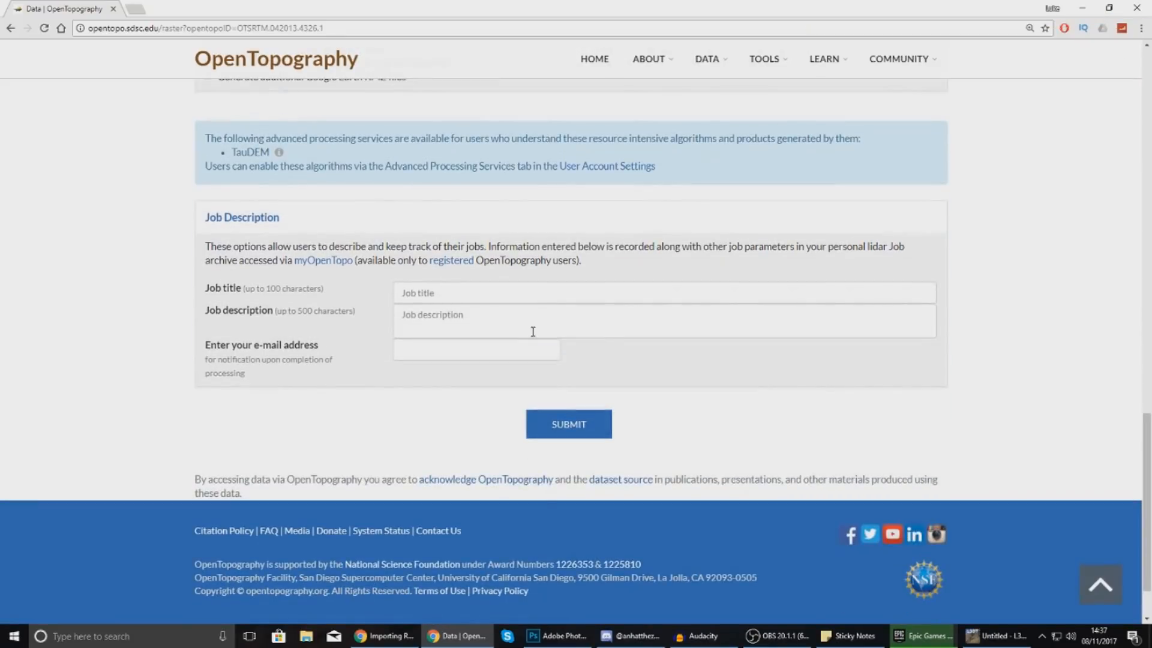
pyautogui.click(497, 296)
pyautogui.click(468, 295)
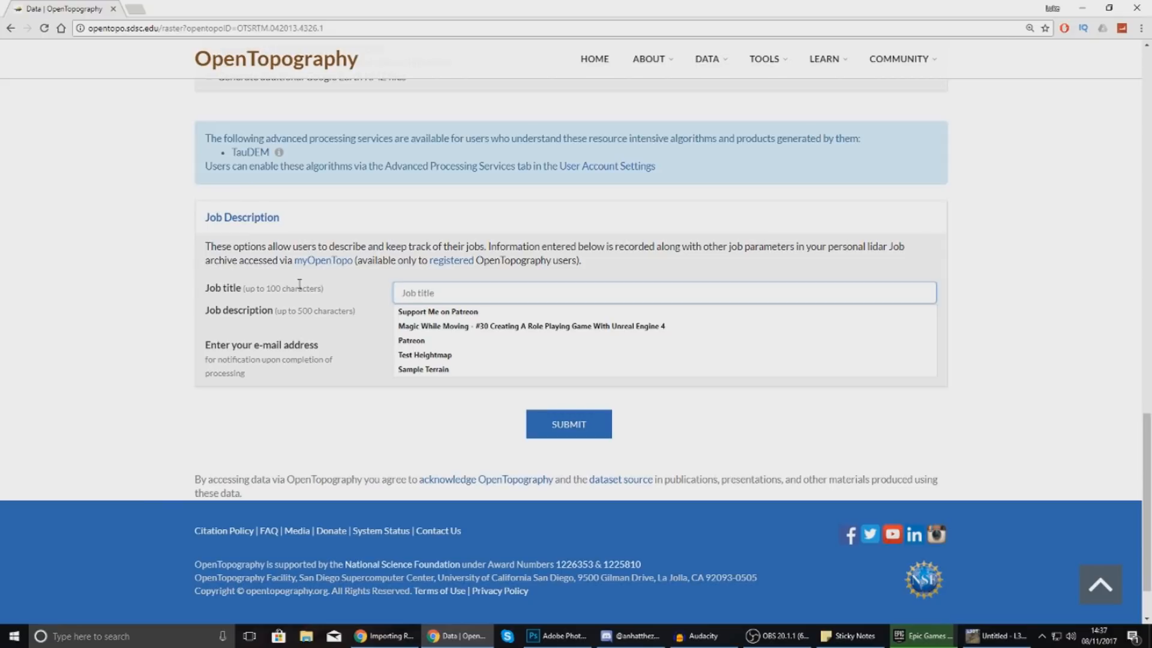
pyautogui.click(294, 265)
pyautogui.click(418, 296)
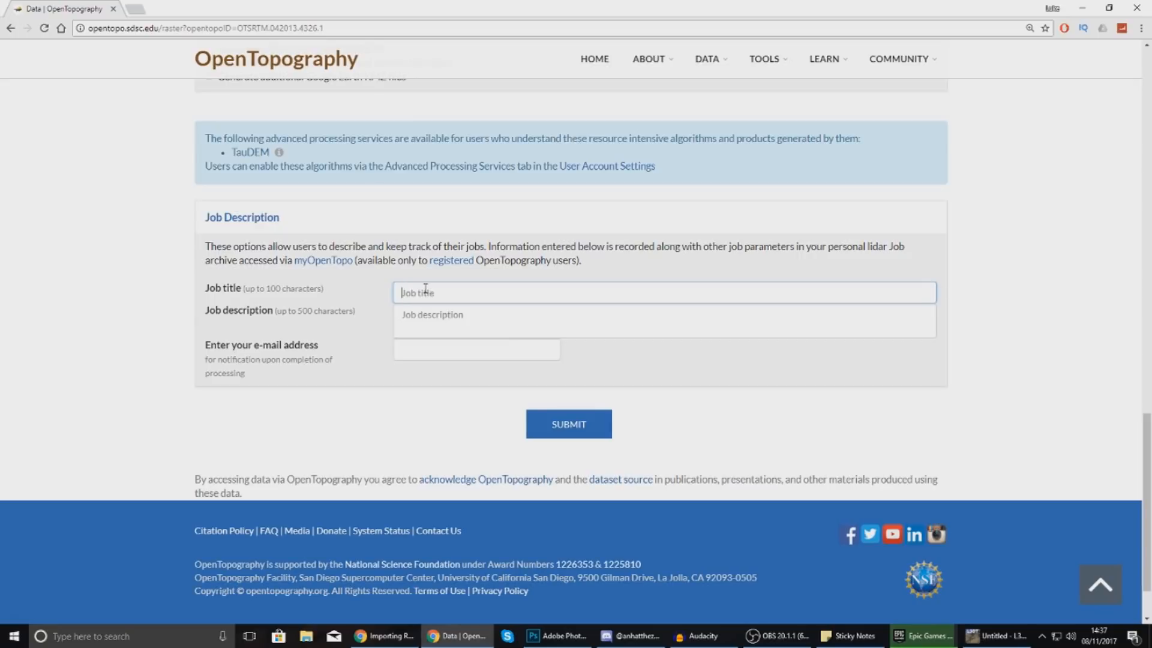
pyautogui.write('Terrain')
pyautogui.press('Tab')
pyautogui.write('Terrai')
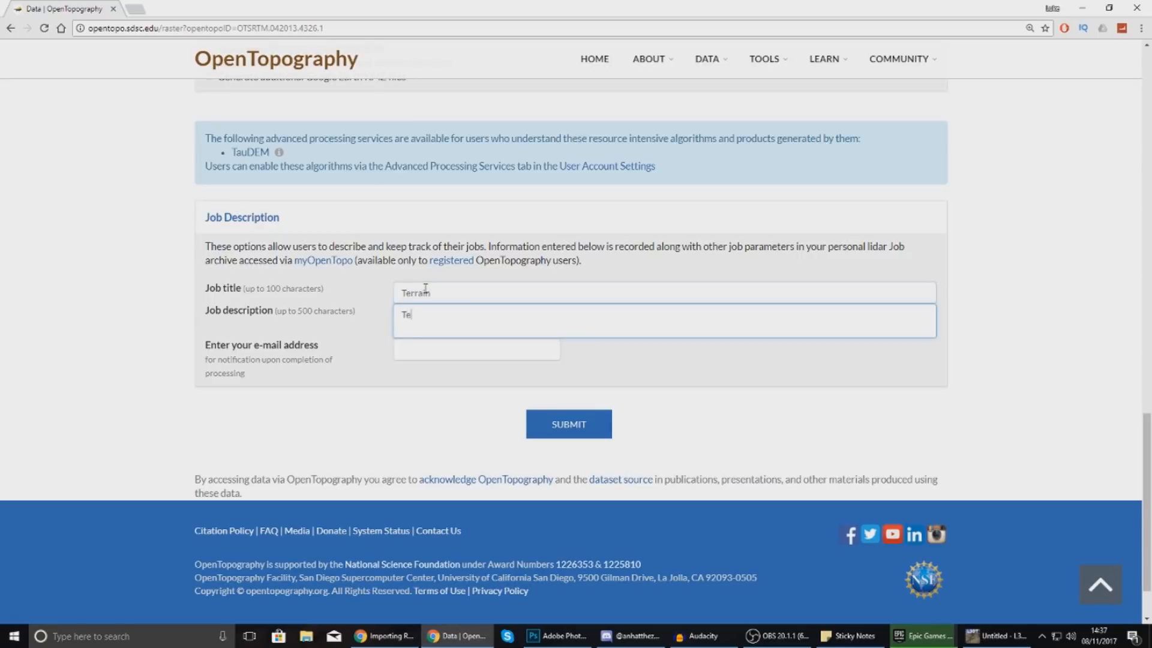
pyautogui.write('n')
pyautogui.press('Tab')
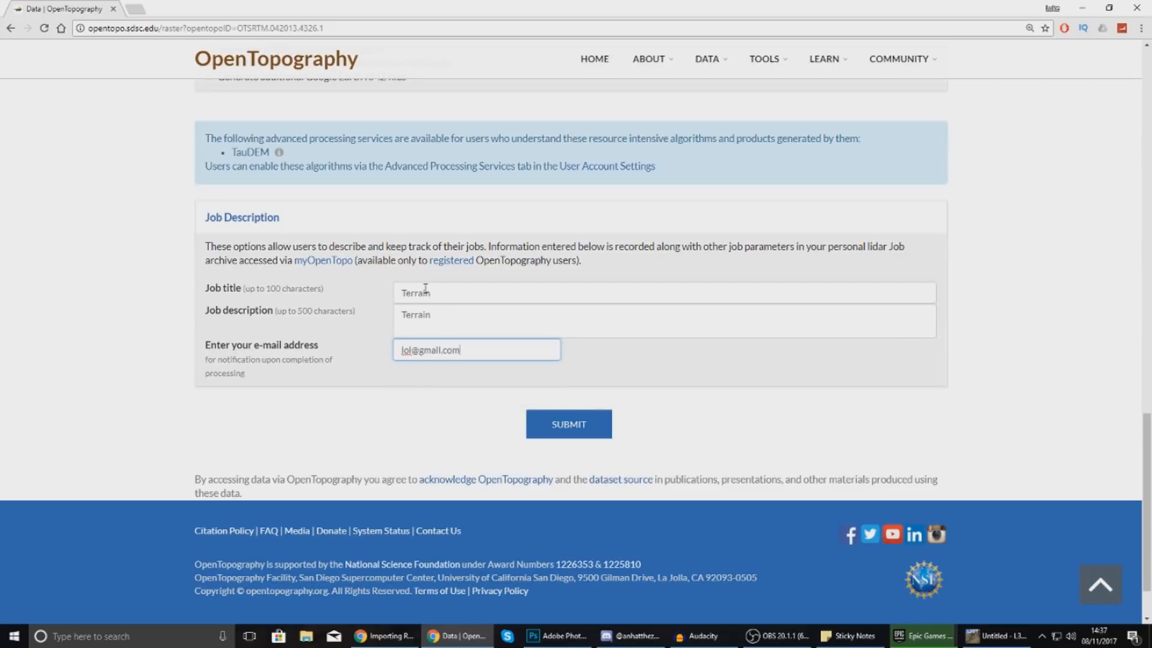
pyautogui.click(568, 425)
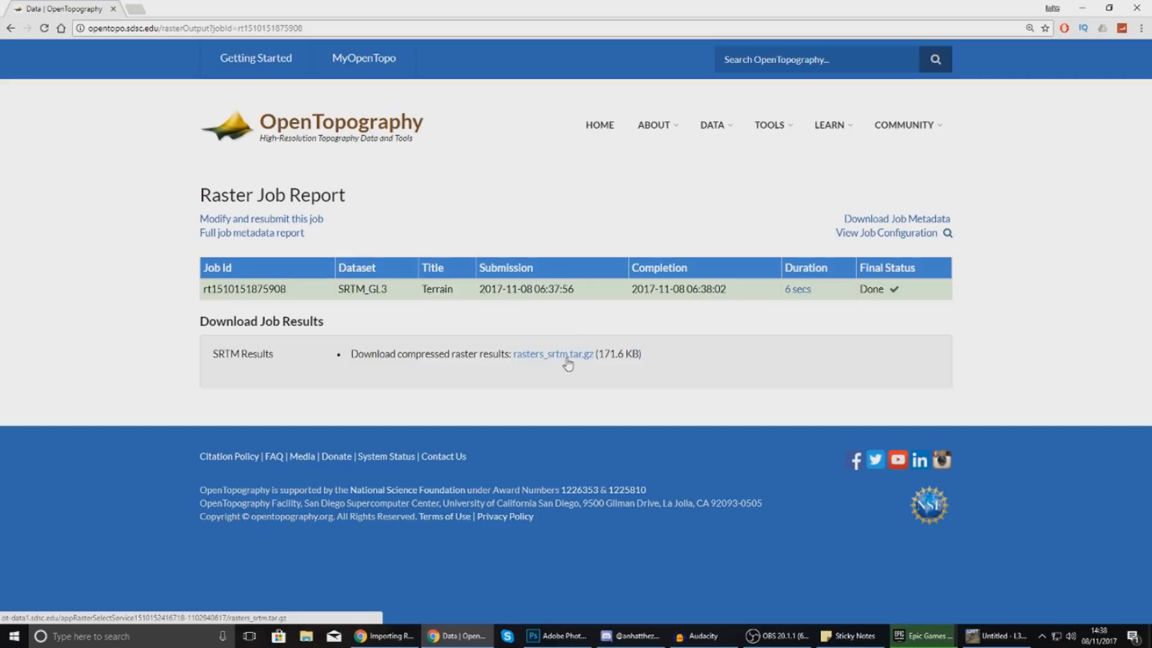
# Download rasters_srtm.tar.gz from the job report and open it from the download bar.
pyautogui.click(610, 361)
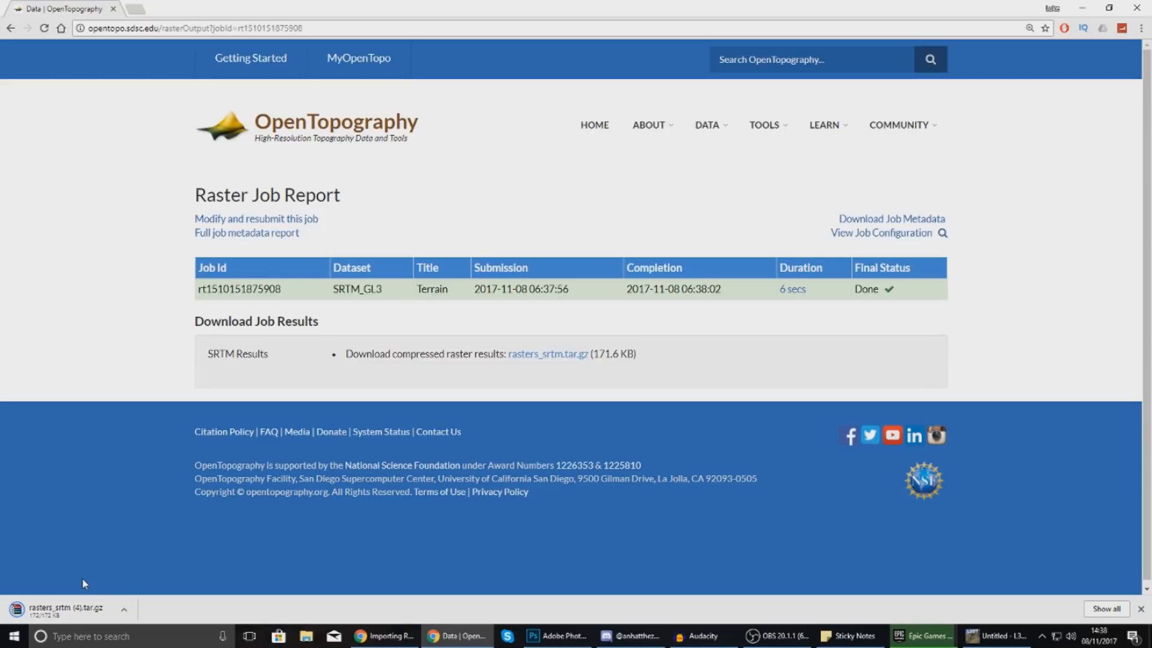
pyautogui.click(78, 611)
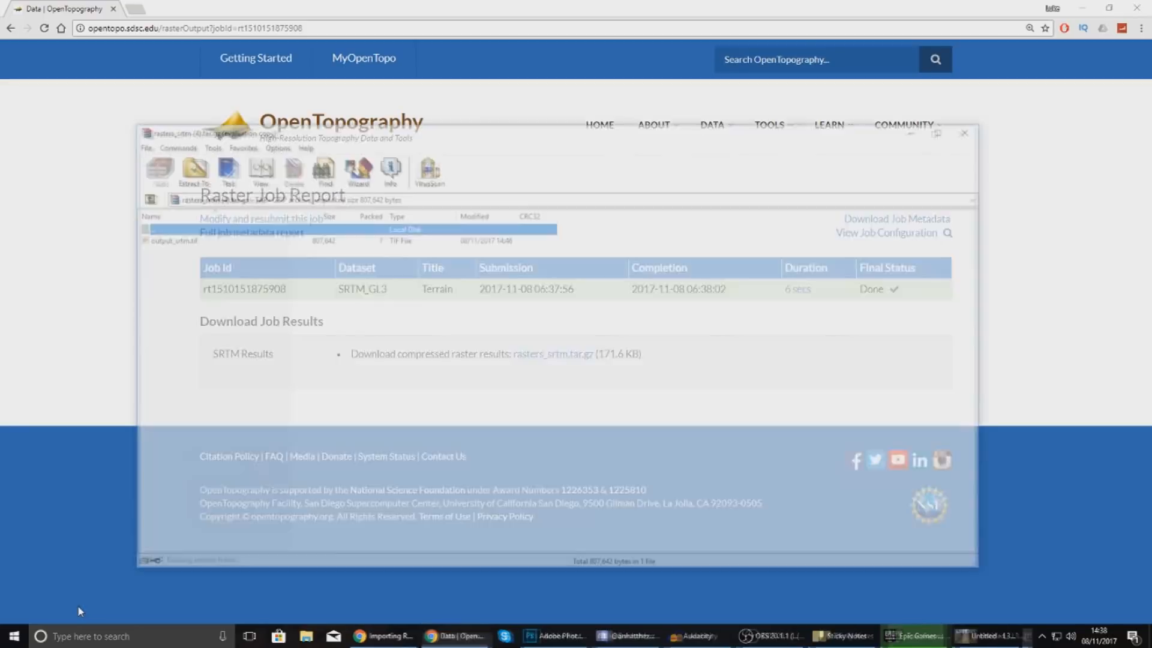
# Minimize Chrome and the other windows so the WinRAR archive list is visible.
pyautogui.moveTo(648, 5); pyautogui.dragTo(636, 207)
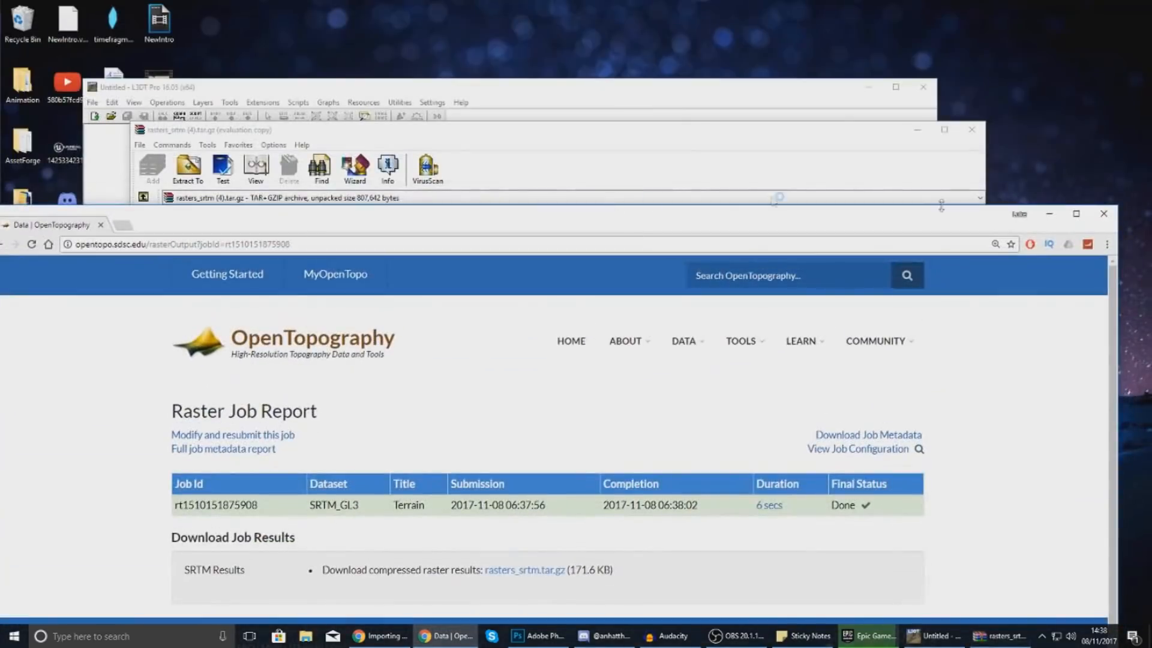
pyautogui.click(1049, 212)
pyautogui.click(751, 127)
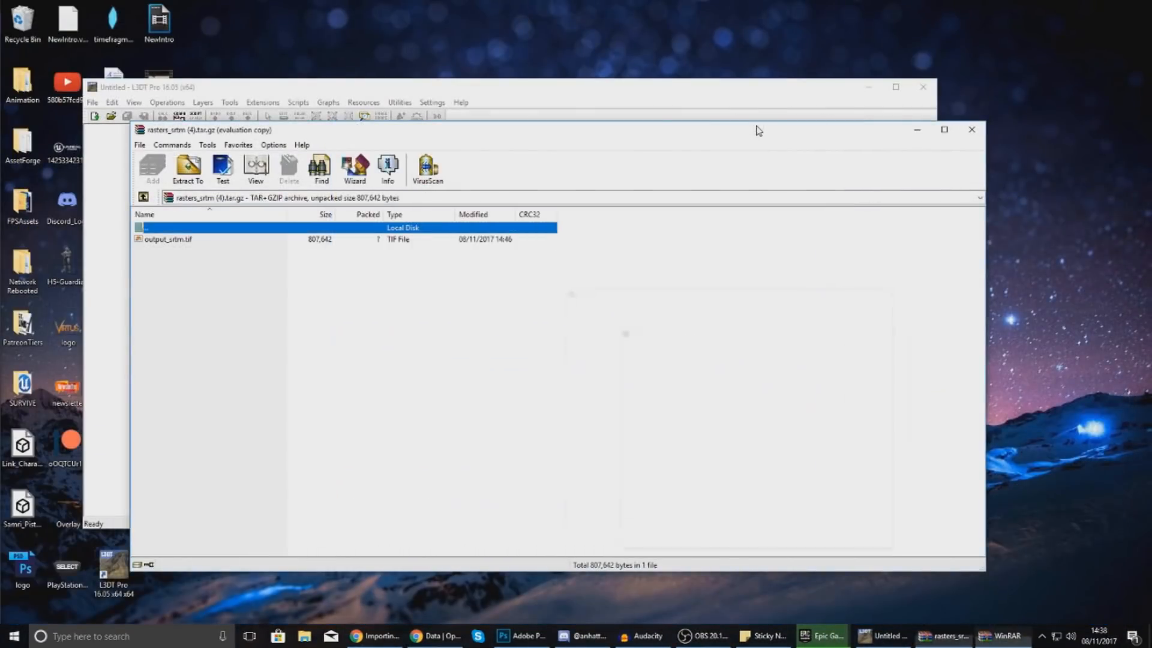
pyautogui.click(869, 88)
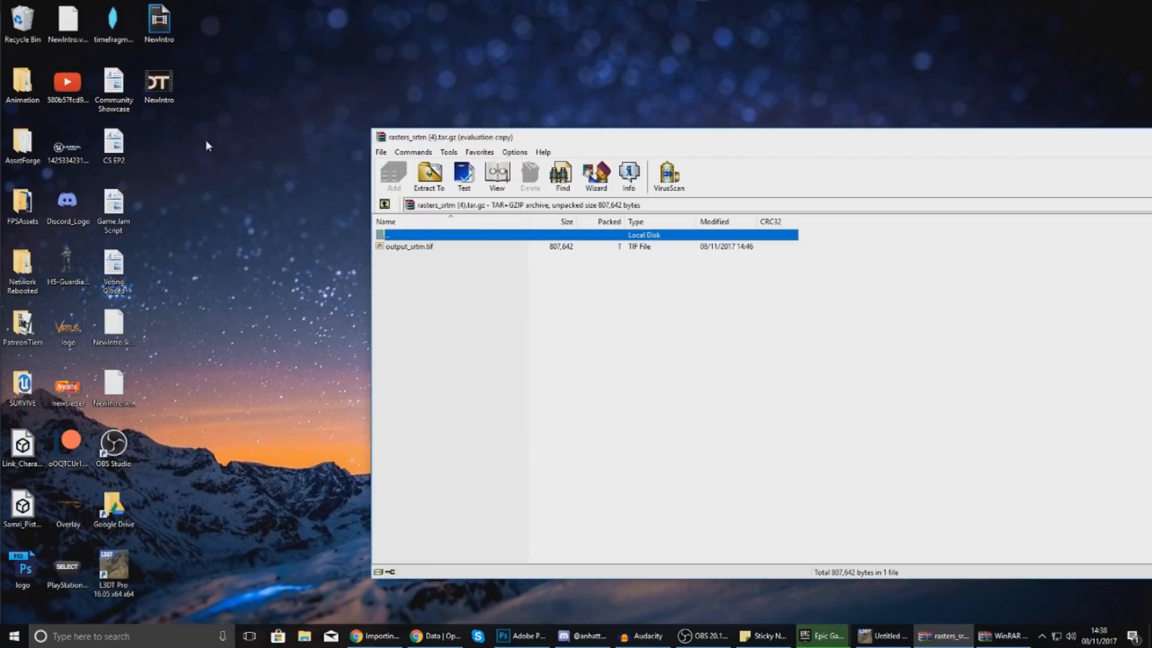
# Extract output_srtm.tif to the desktop, close WinRAR and restore the L3DT window.
pyautogui.click(428, 246)
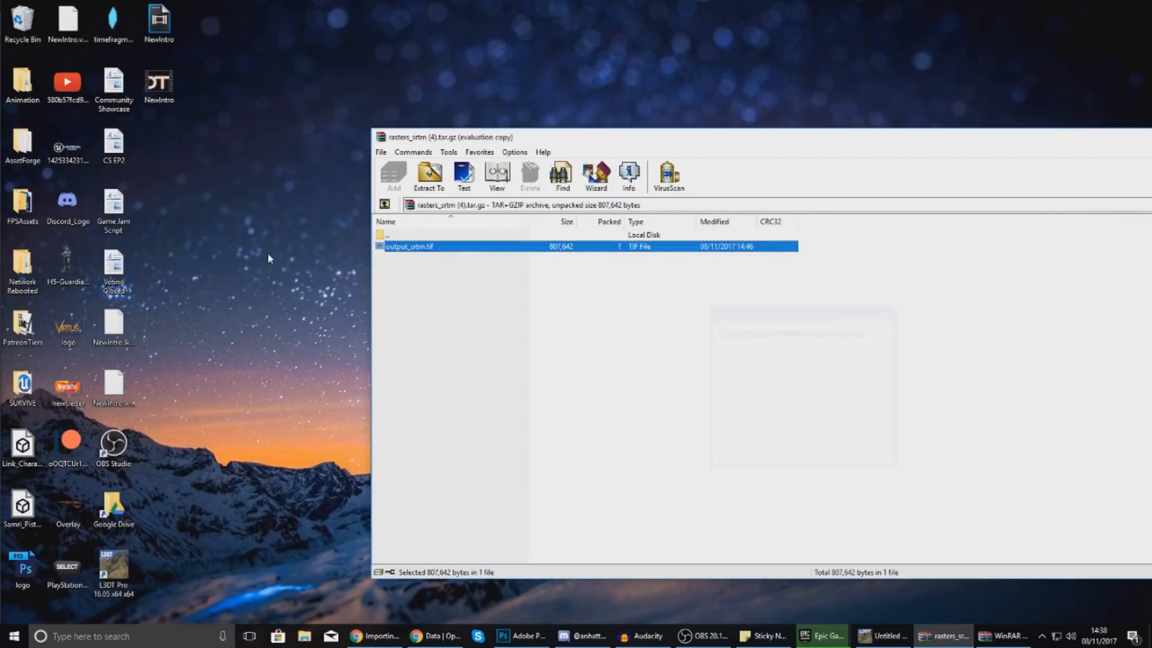
pyautogui.click(316, 258)
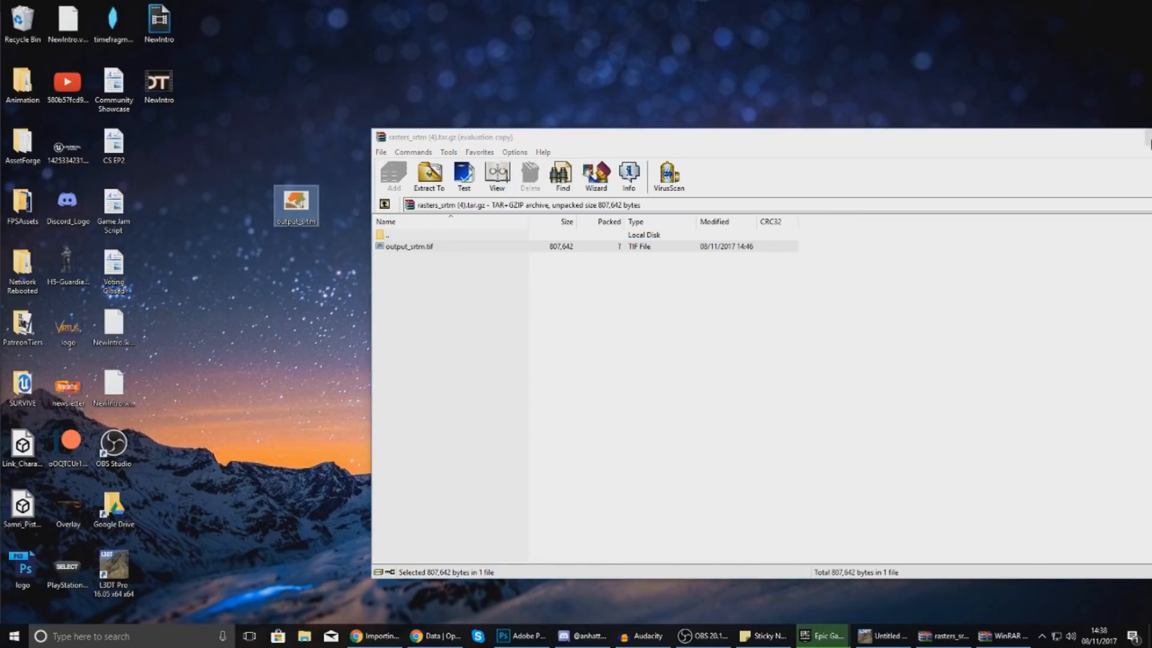
pyautogui.click(1151, 136)
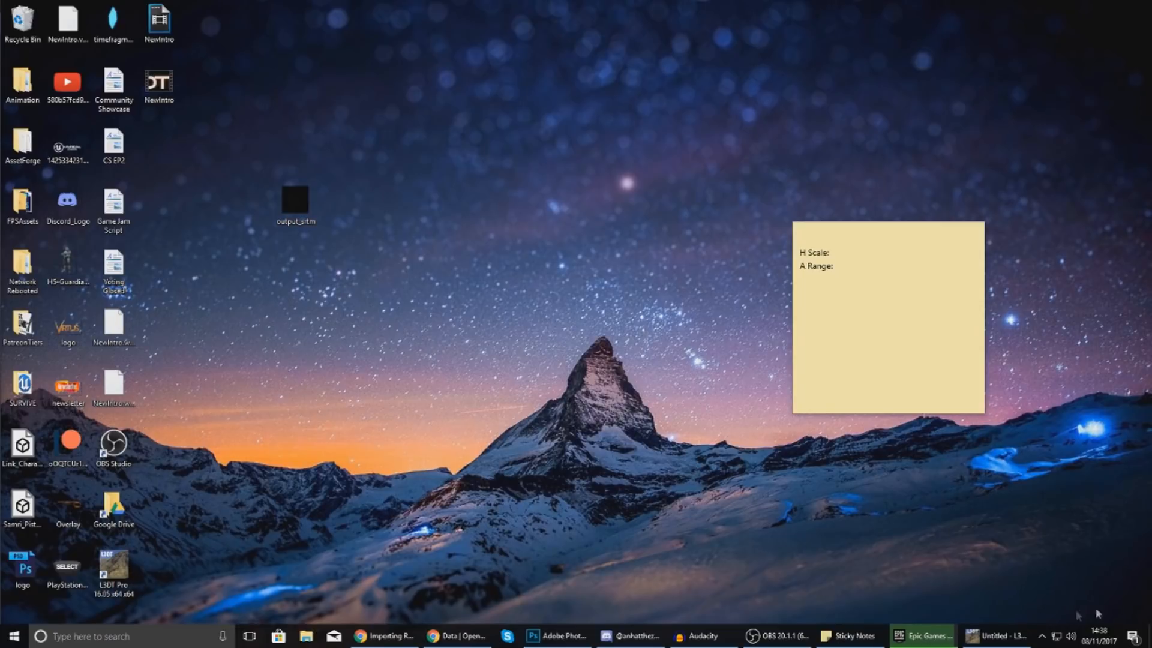
pyautogui.click(994, 636)
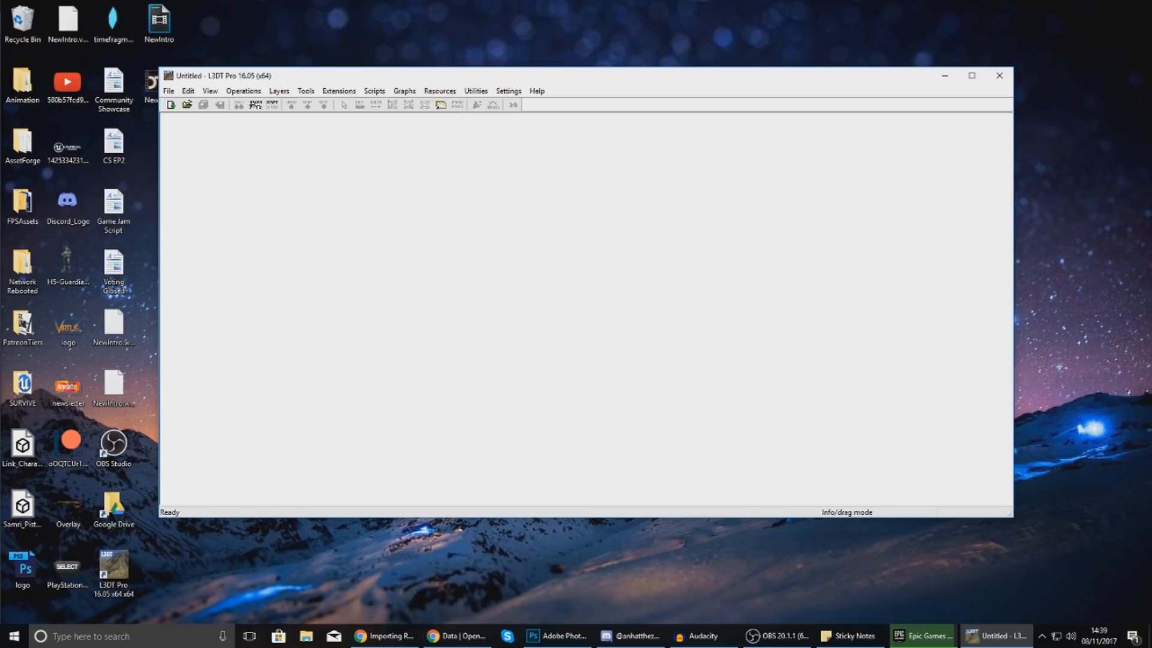
# Import output_srtm from the Desktop as the heightfield, accepting the default height map settings.
pyautogui.click(169, 91)
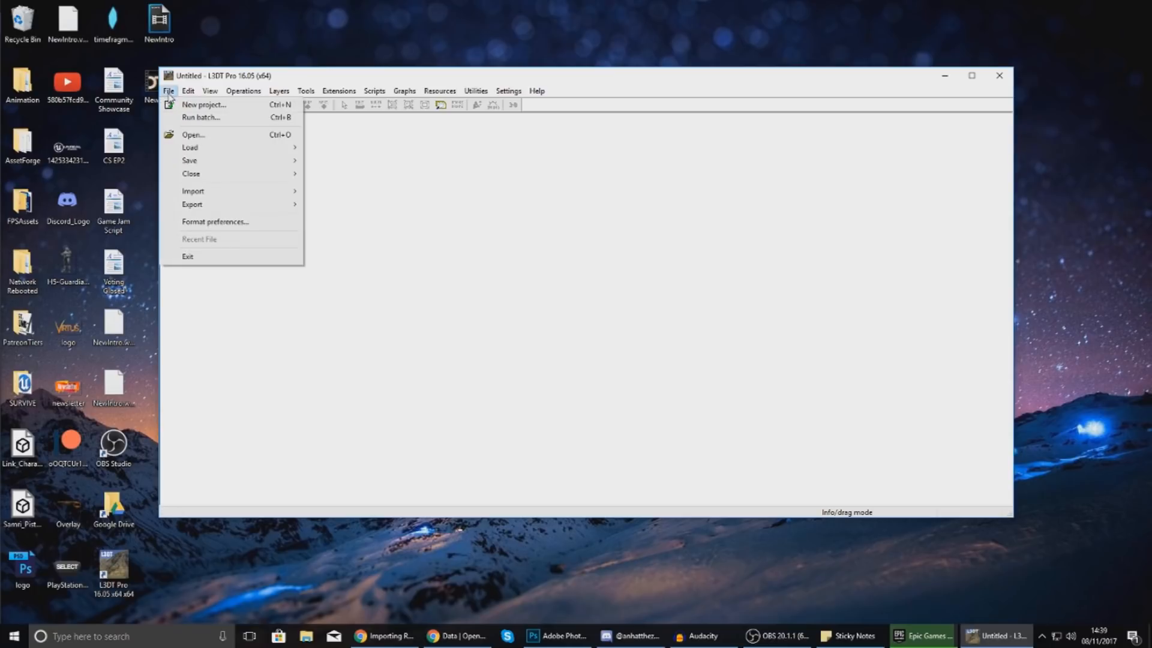
pyautogui.moveTo(213, 191)
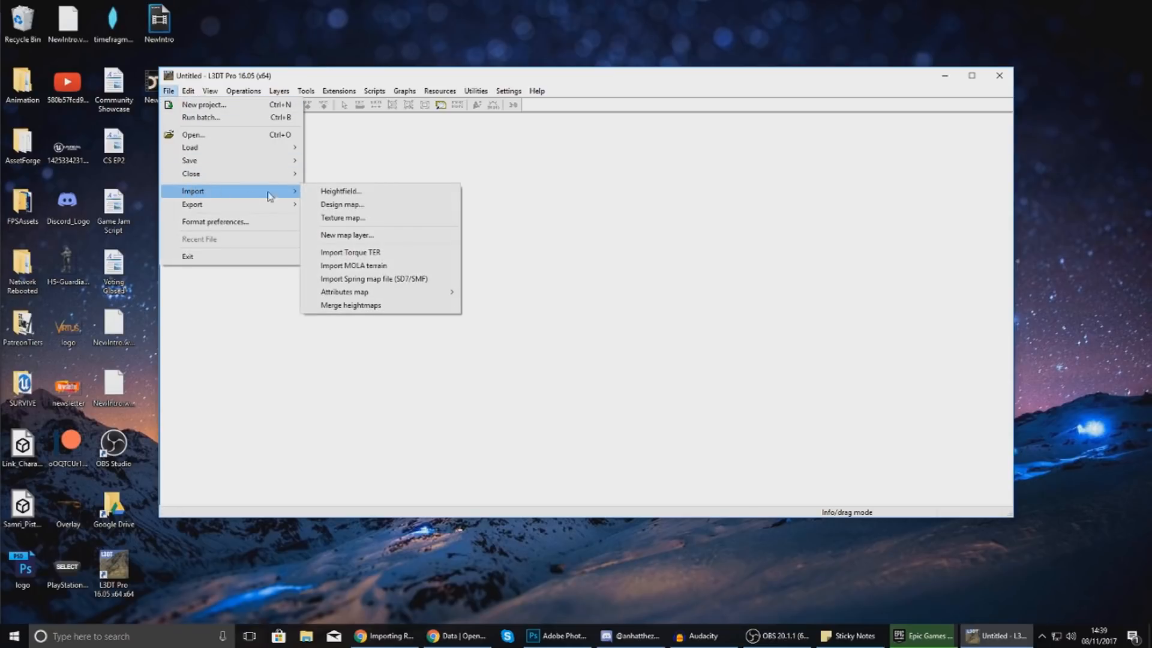
pyautogui.click(335, 190)
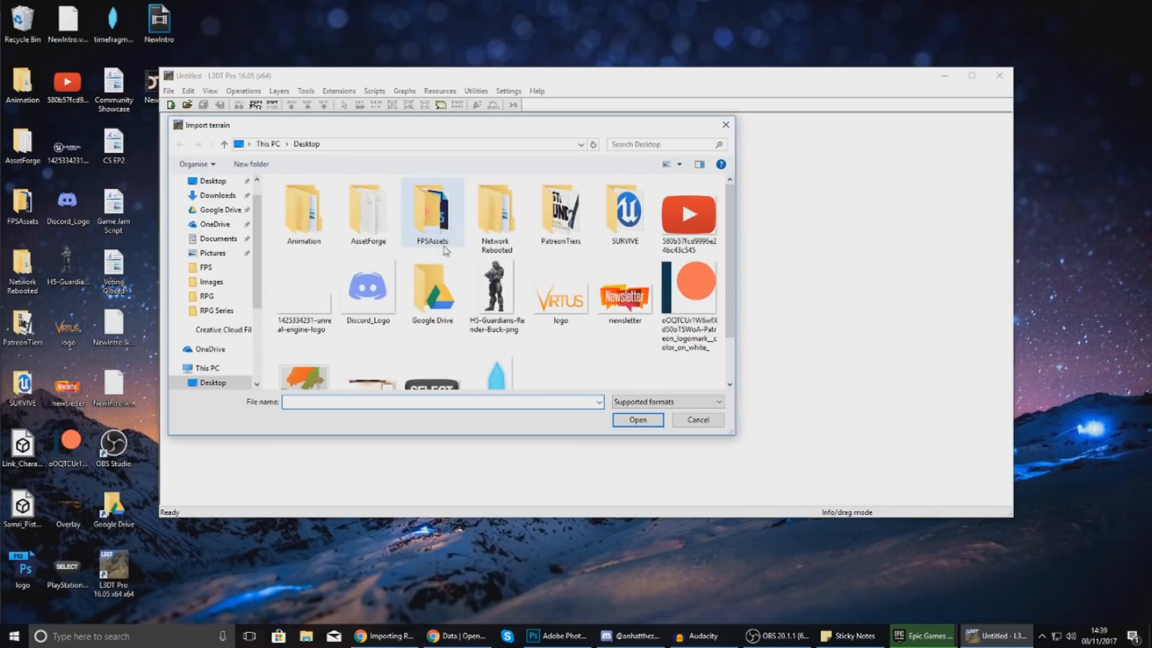
pyautogui.scroll(-1, 439, 266)
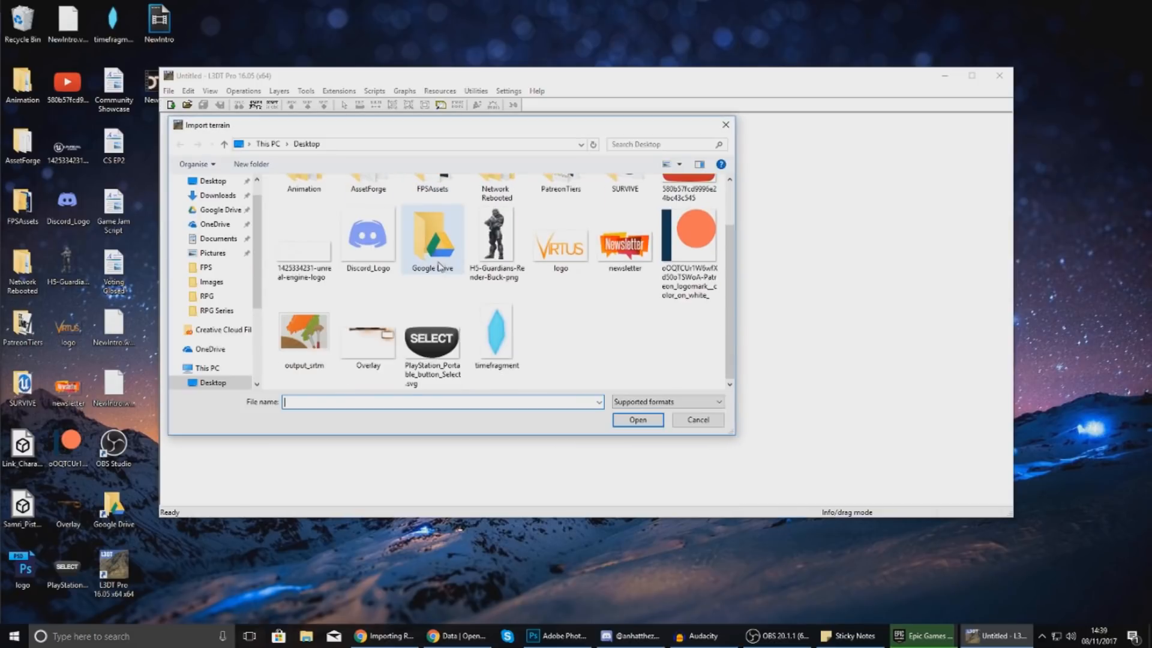
pyautogui.doubleClick(315, 340)
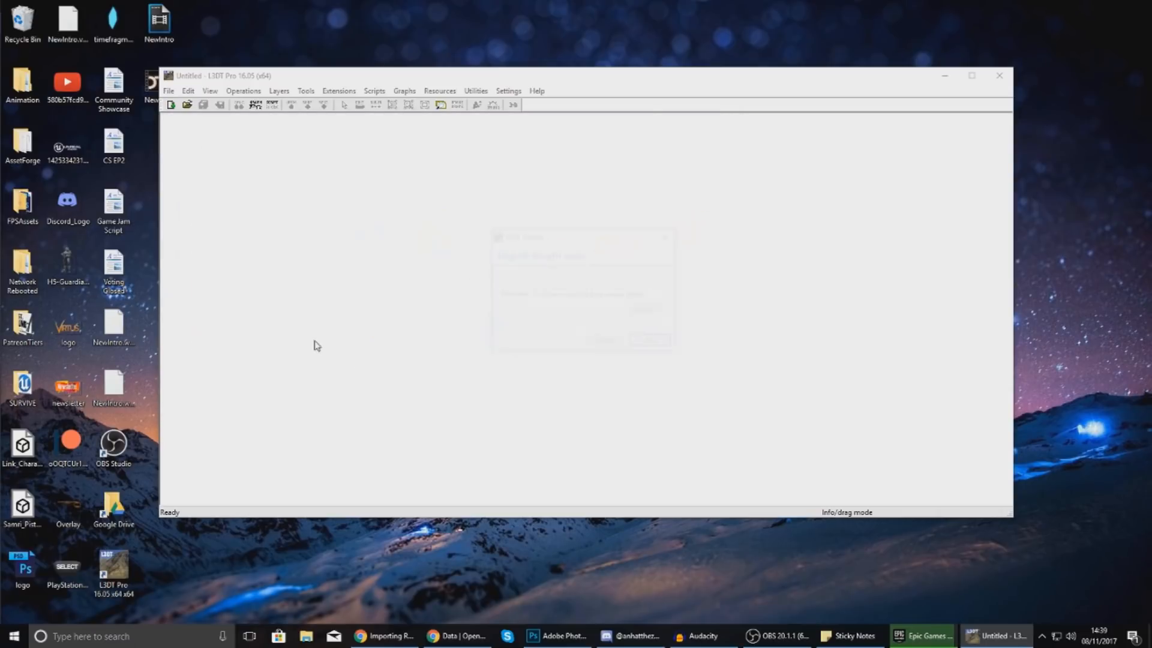
pyautogui.click(652, 343)
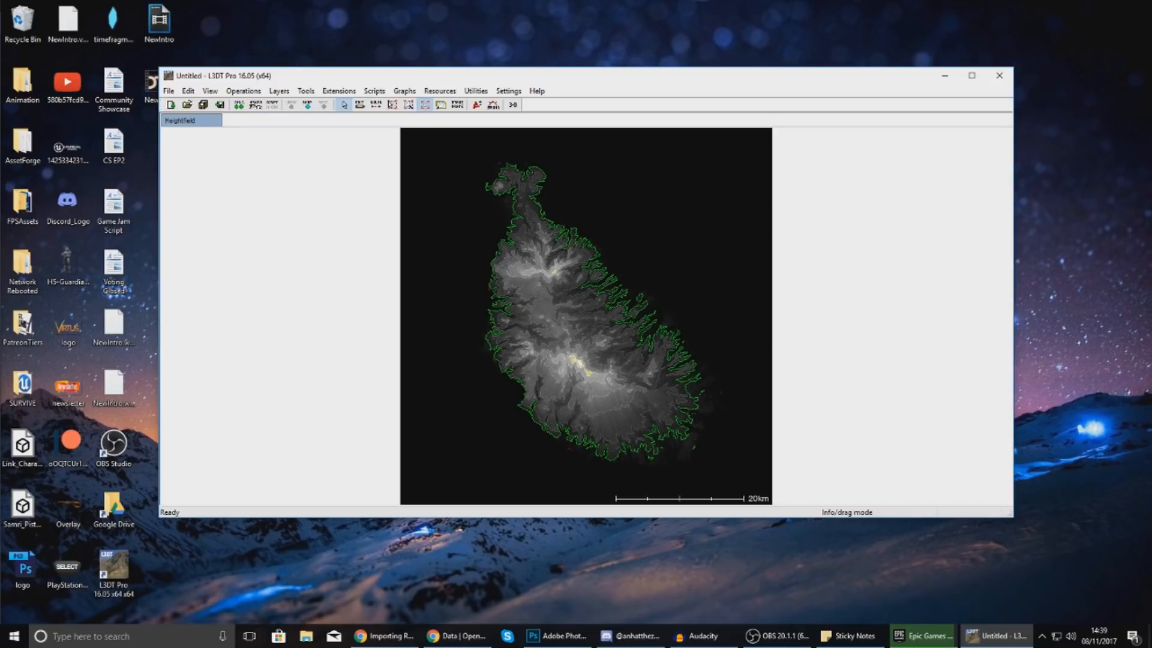
# Resize the heightfield to width 8192 (8192 × 8322), keeping the same physical map size.
pyautogui.click(243, 92)
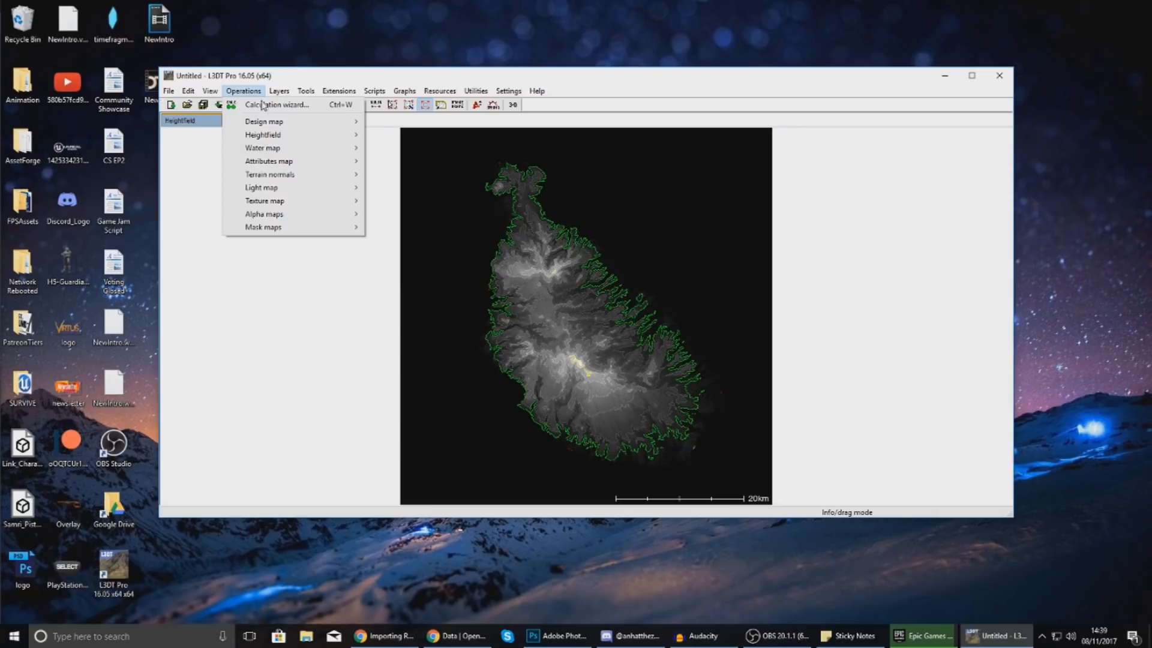
pyautogui.moveTo(300, 134)
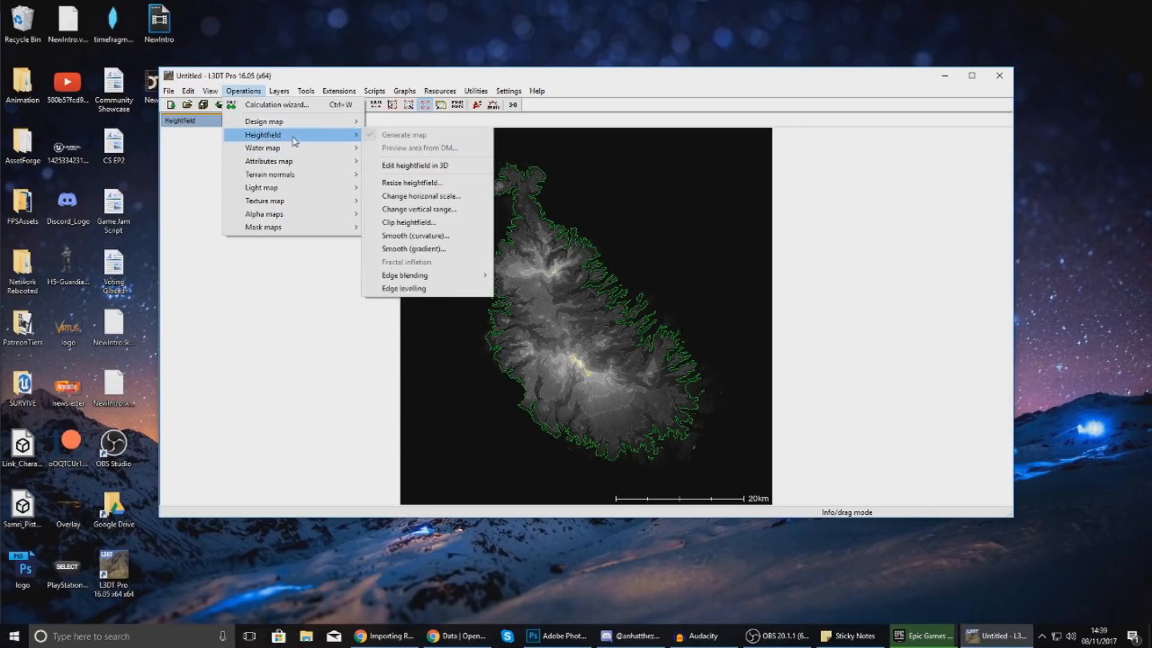
pyautogui.click(420, 182)
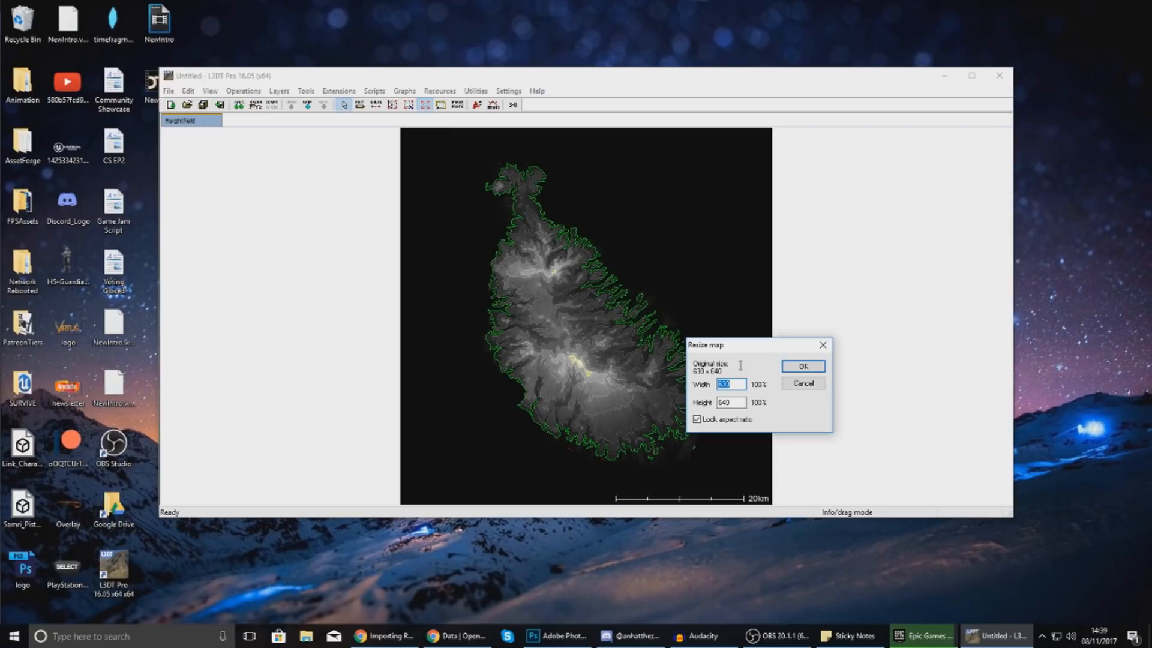
pyautogui.write('8192')
pyautogui.click(813, 367)
pyautogui.moveTo(472, 250); pyautogui.dragTo(379, 275)
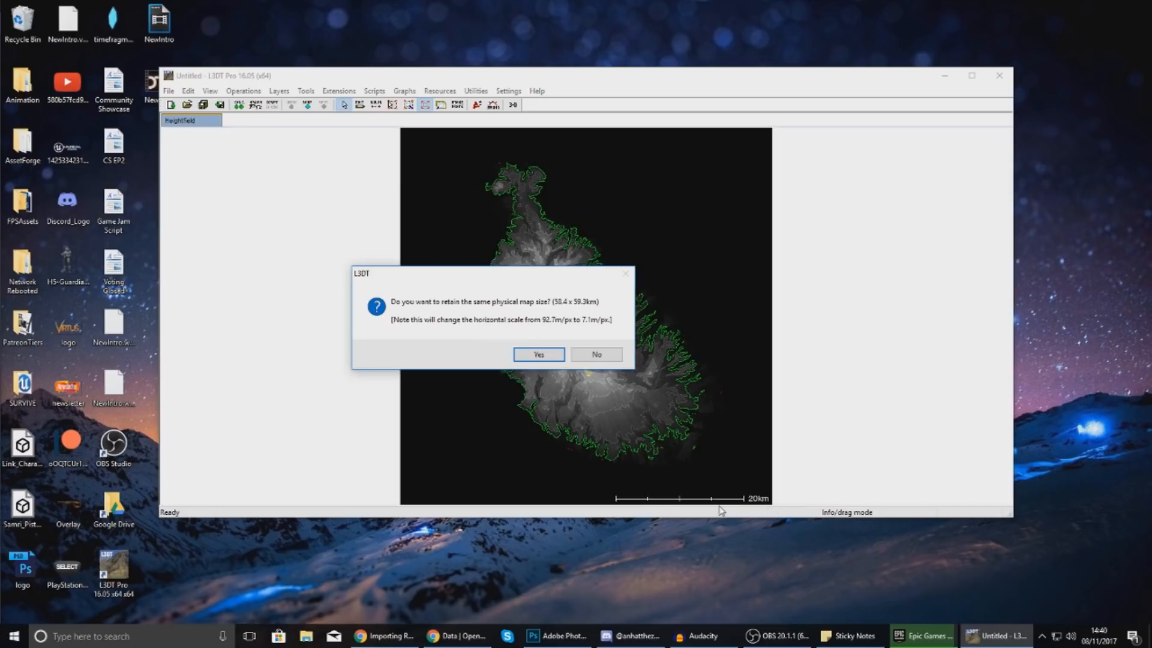
pyautogui.click(539, 355)
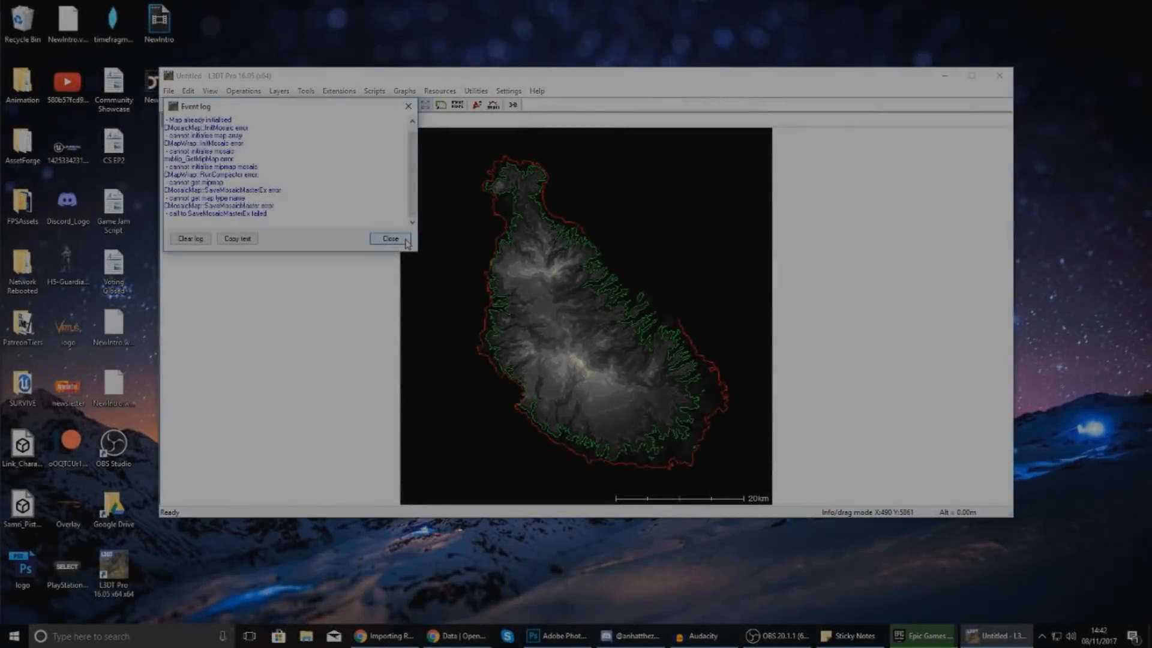
pyautogui.click(406, 241)
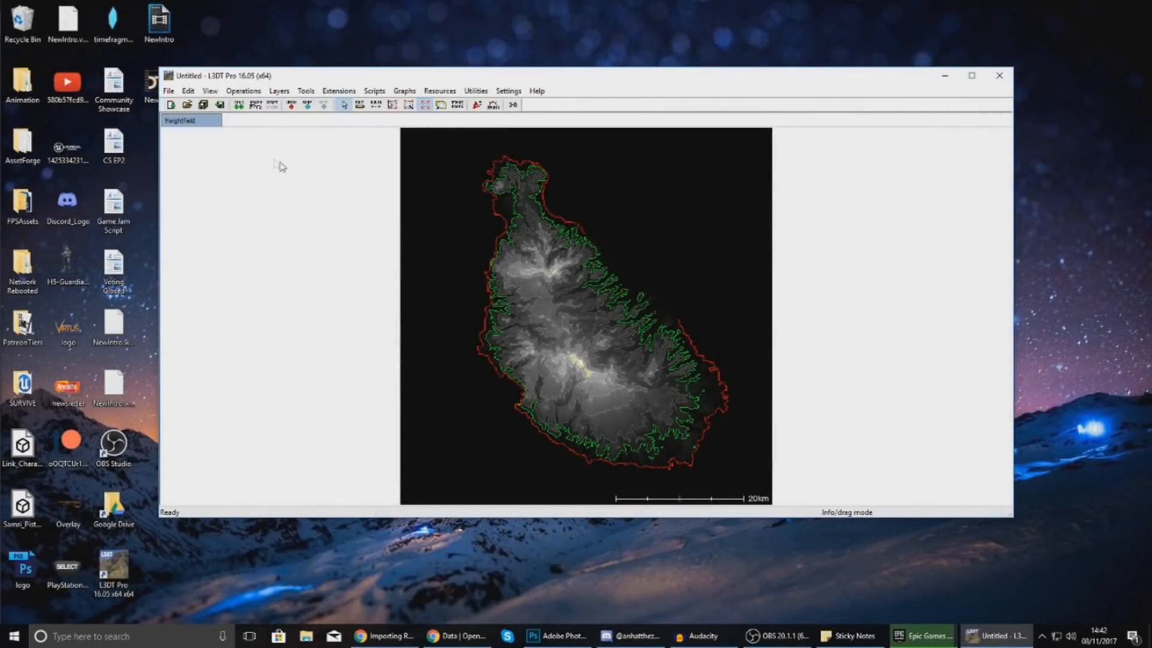
# Export the active heightfield layer to the Desktop as terrain.hfz, then switch to Photoshop.
pyautogui.click(163, 94)
pyautogui.moveTo(204, 208)
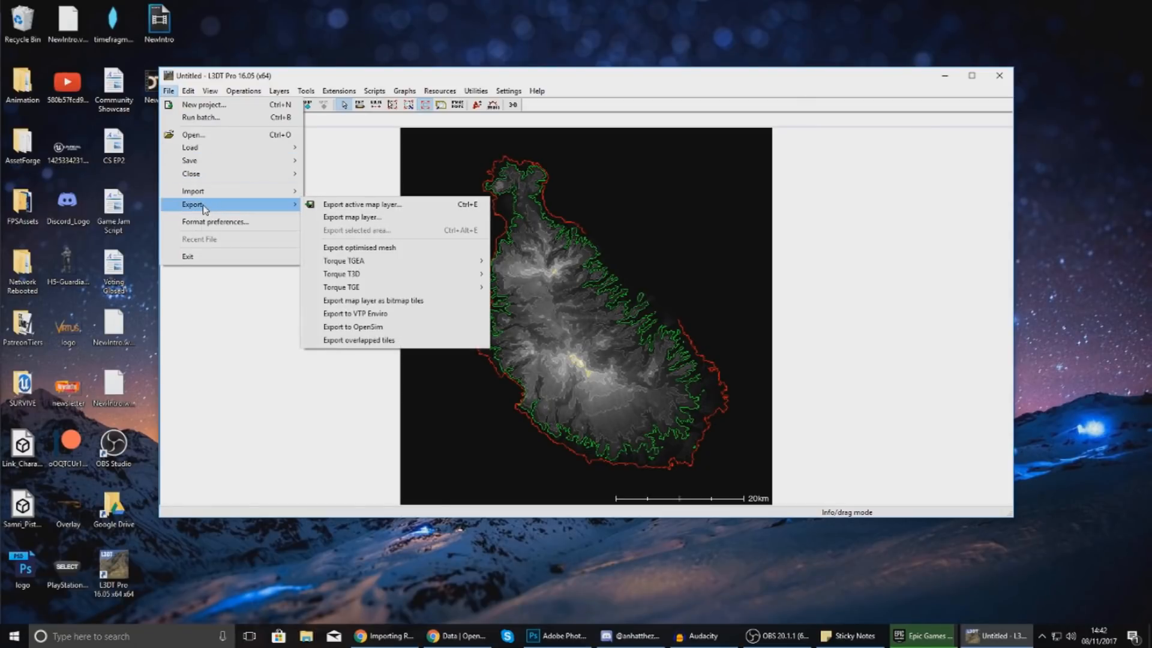
pyautogui.click(369, 210)
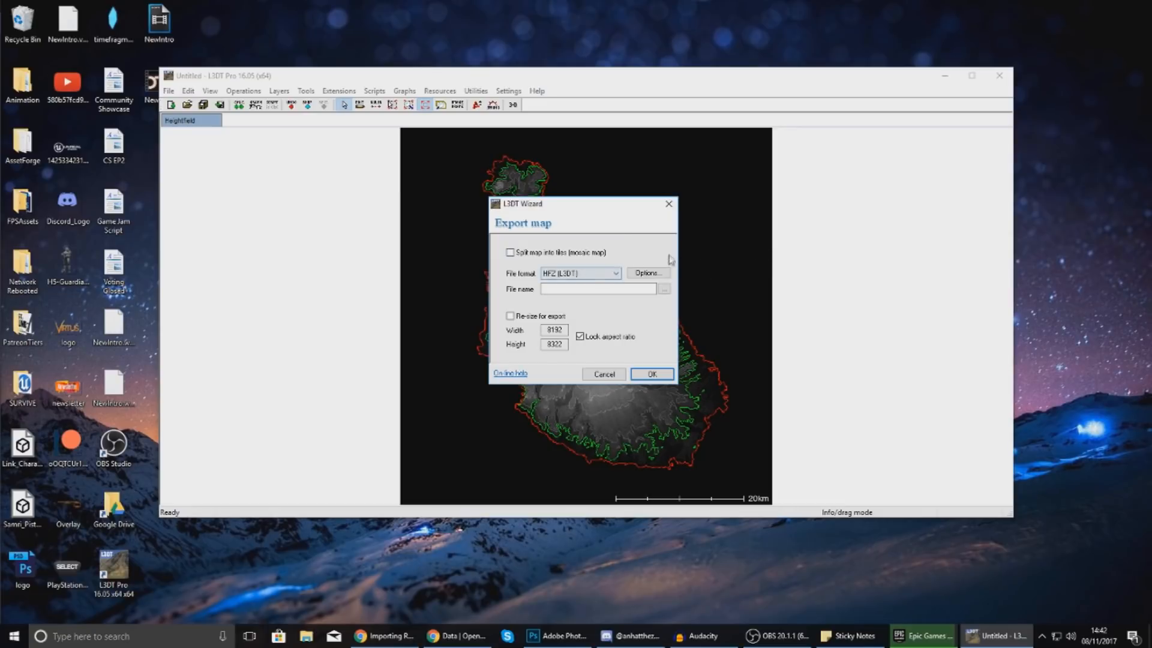
pyautogui.click(664, 290)
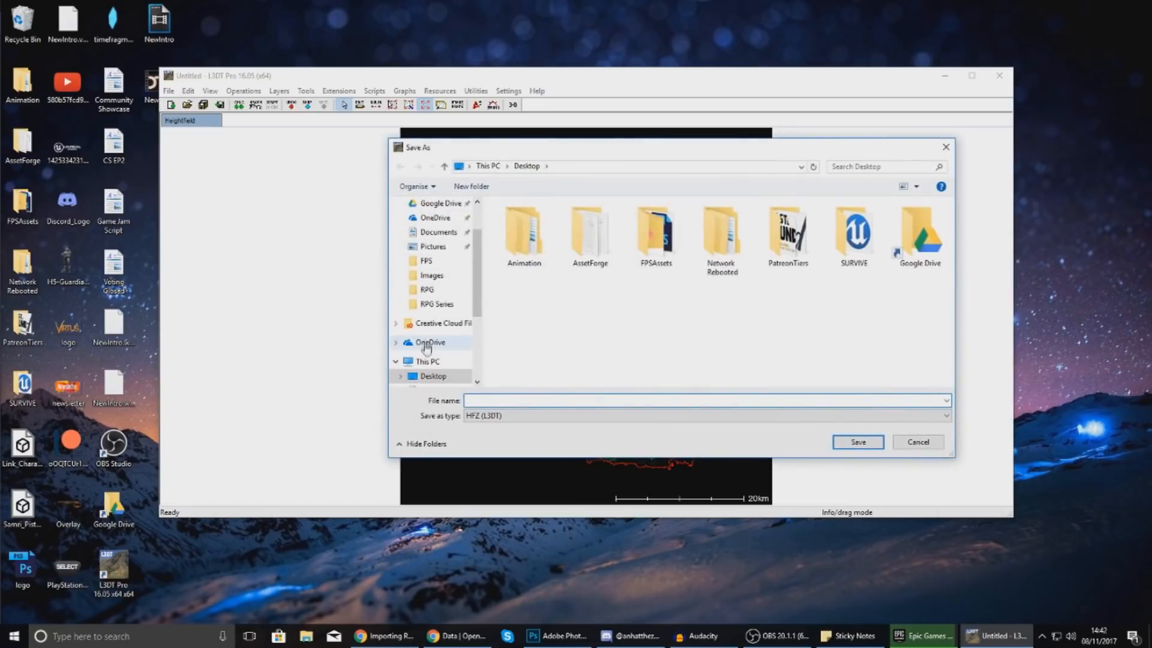
pyautogui.click(432, 376)
pyautogui.write('terrain')
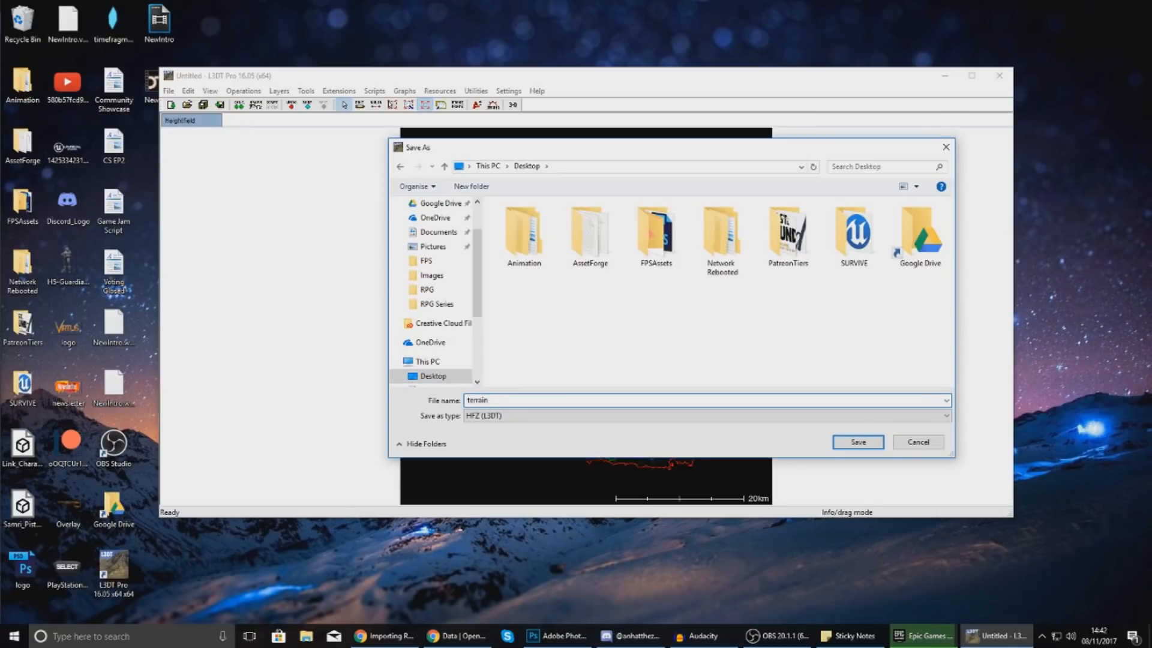
pyautogui.press('Return')
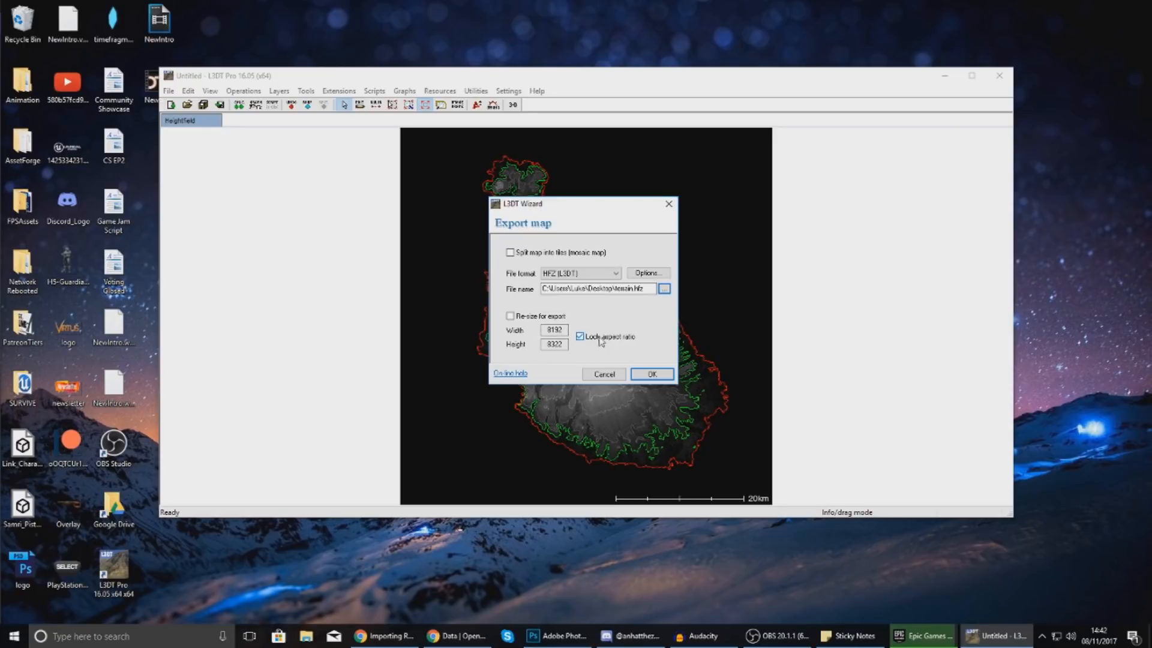
pyautogui.click(648, 372)
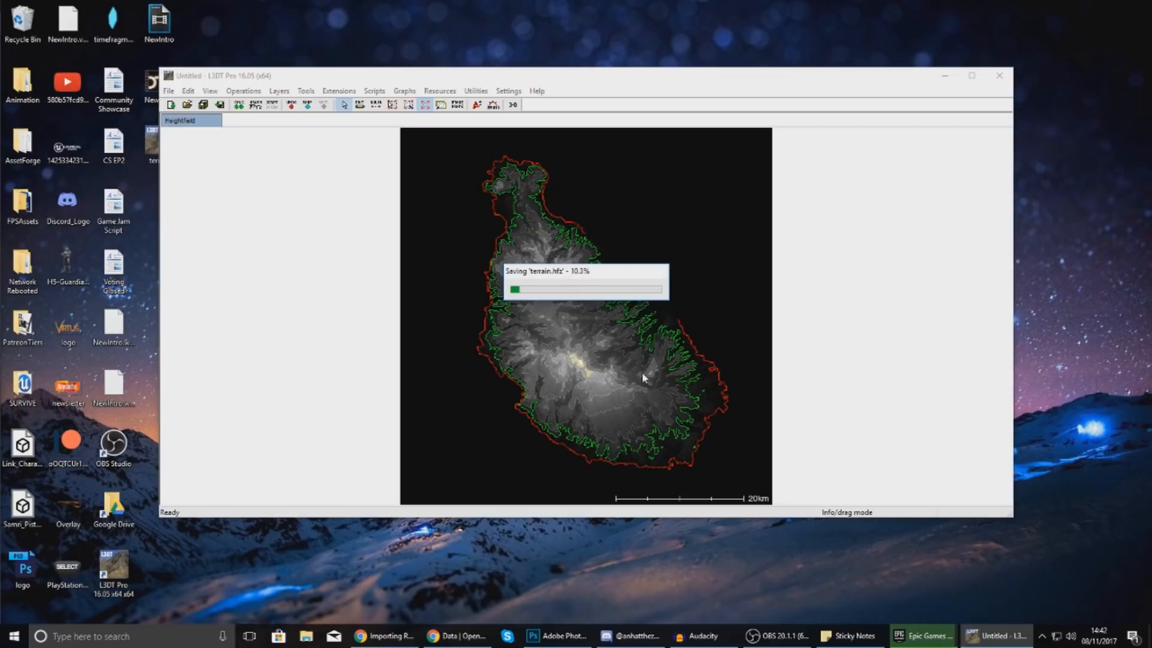
pyautogui.click(557, 635)
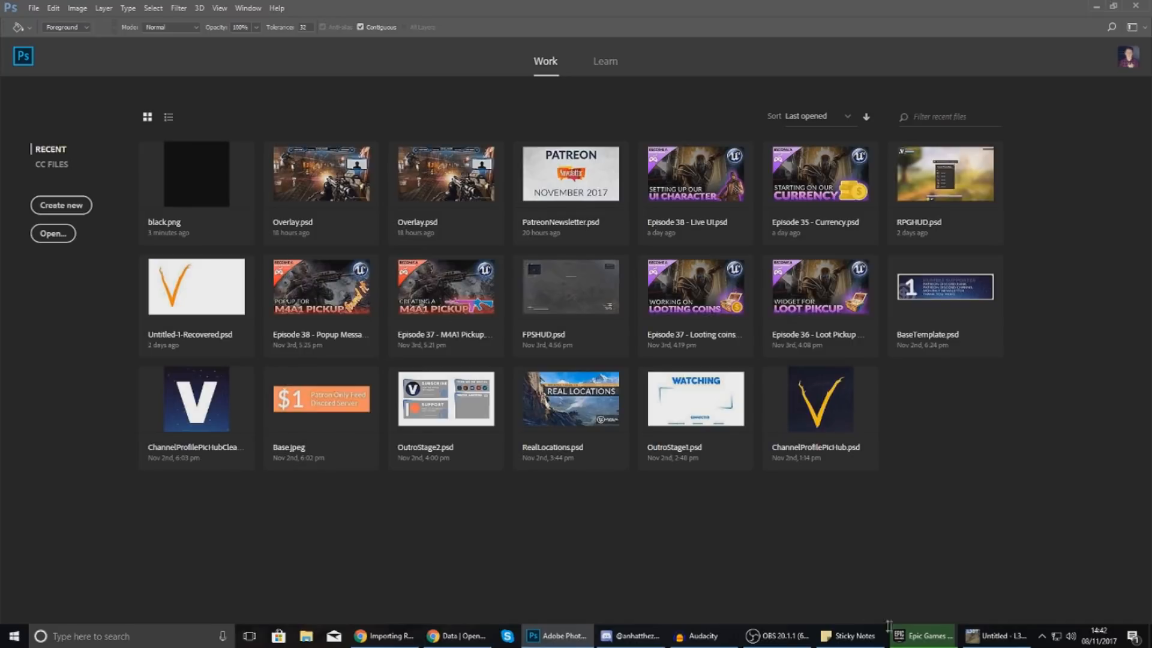
pyautogui.click(997, 635)
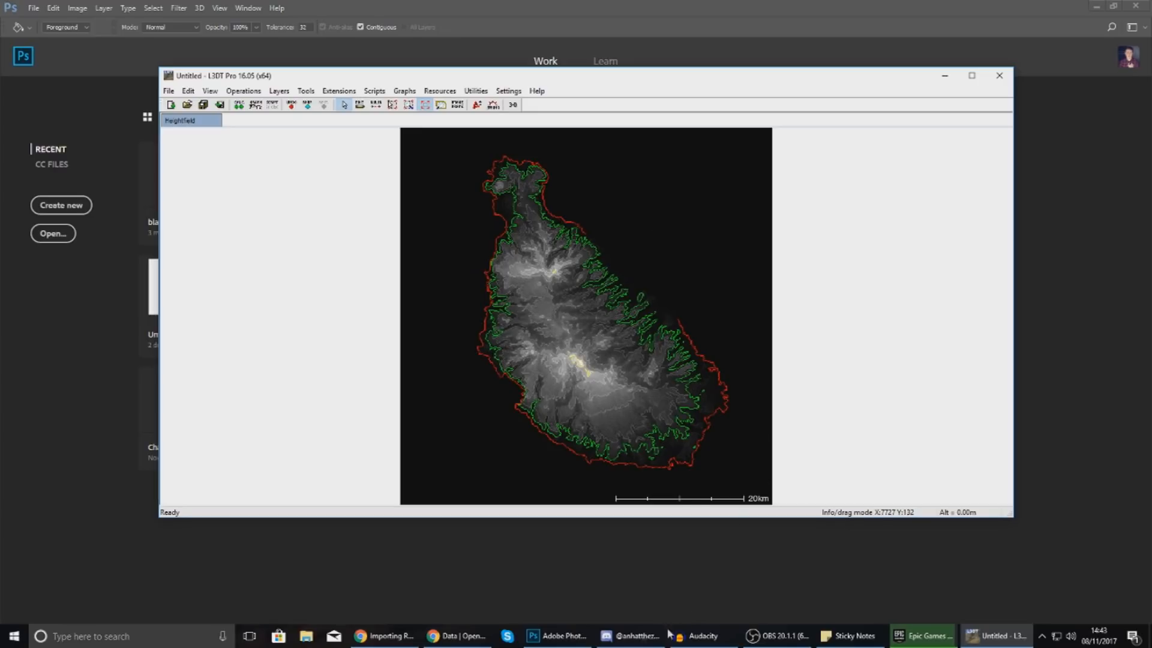
pyautogui.click(566, 636)
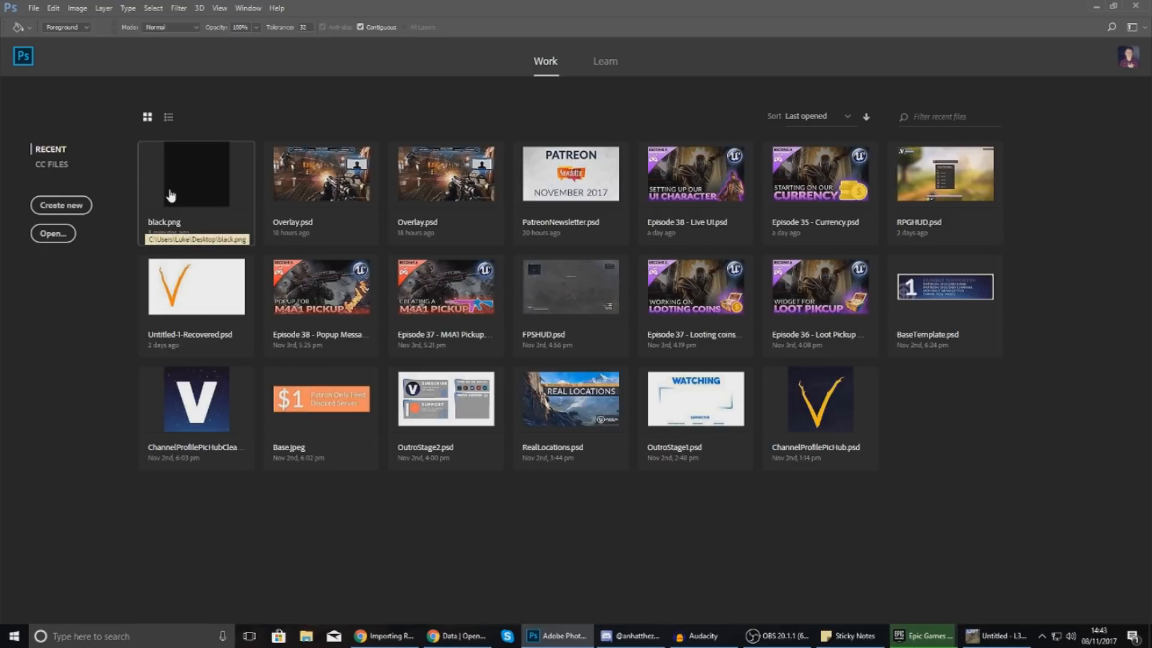
# Start a new 8192 × 8192 px document with Grayscale 8-bit colour mode.
pyautogui.click(80, 211)
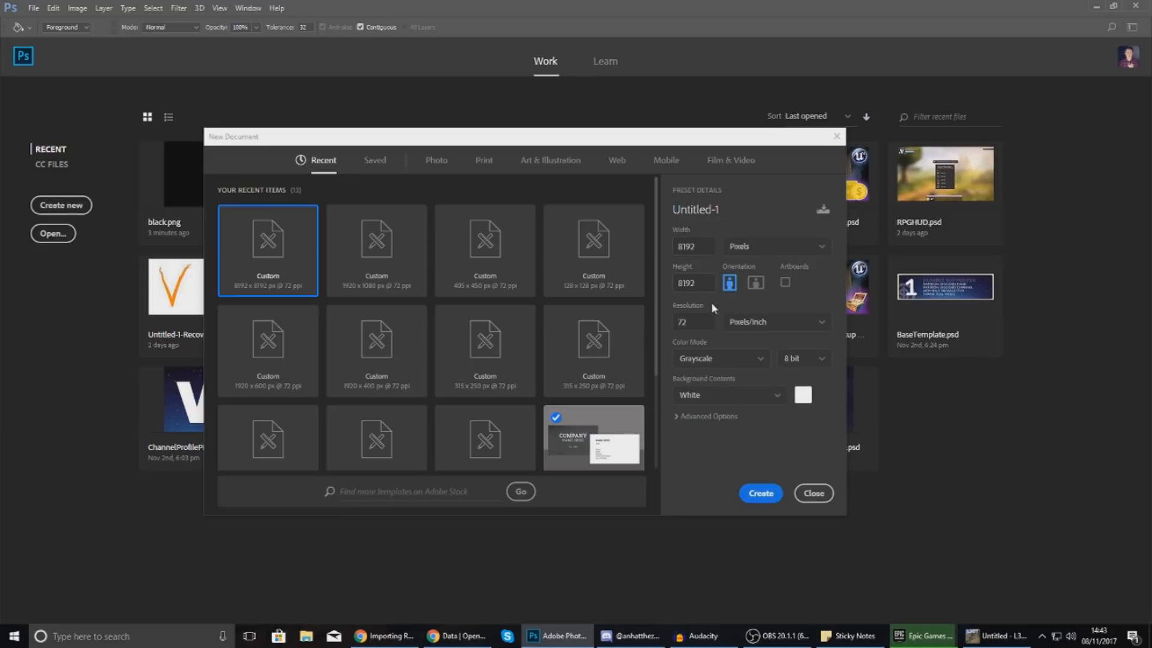
pyautogui.click(695, 359)
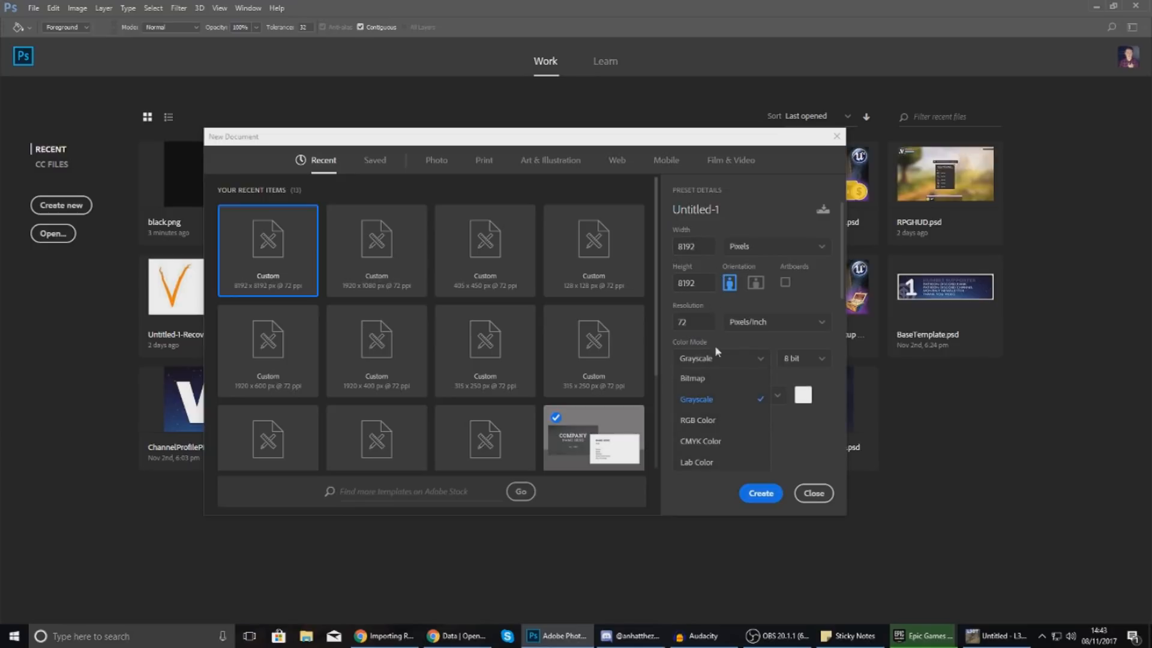
pyautogui.click(711, 402)
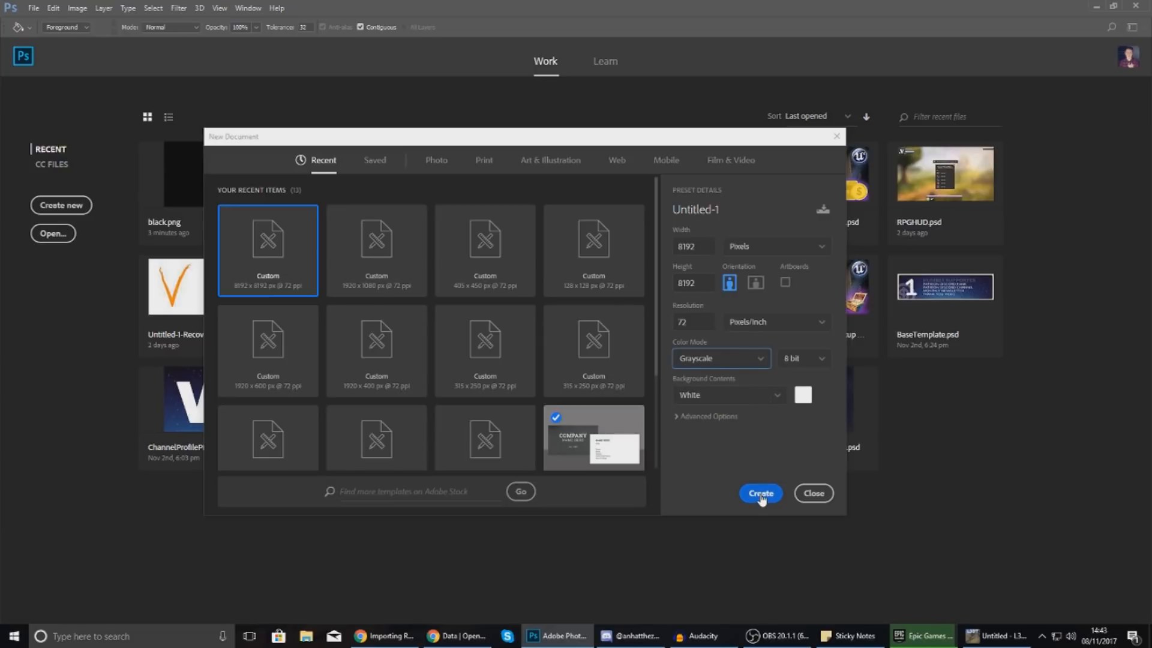
# Create the 8192 px canvas, fill it black, save it to the Desktop as Untitled-1.png, then return to L3DT.
pyautogui.click(762, 494)
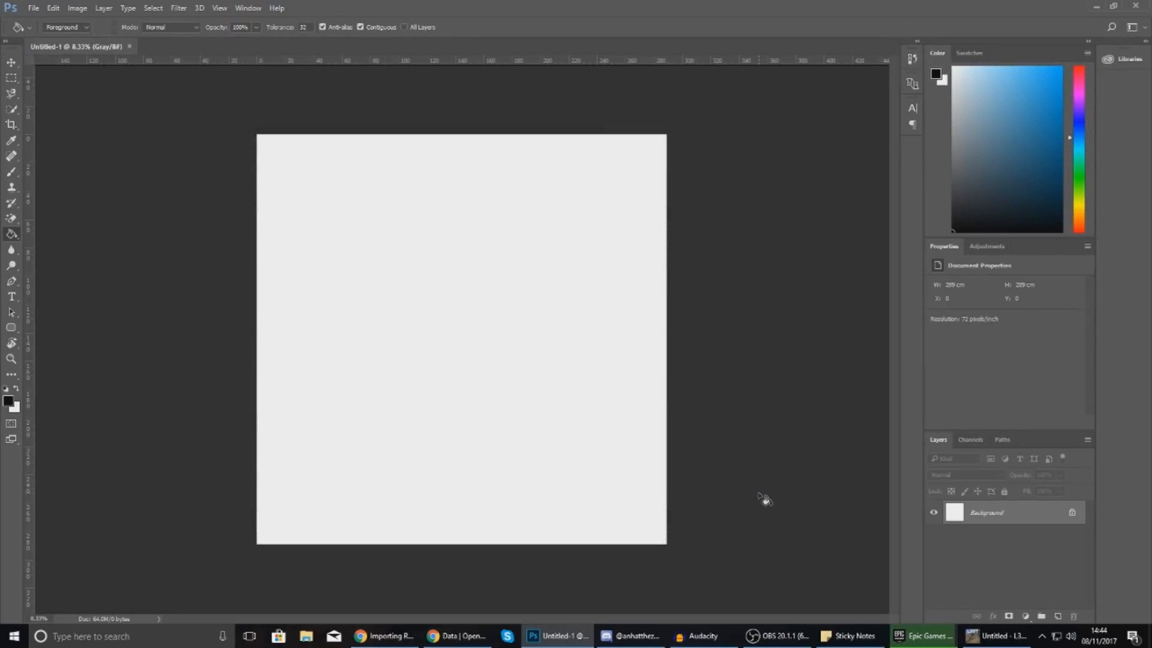
pyautogui.click(428, 251)
pyautogui.click(33, 7)
pyautogui.click(66, 147)
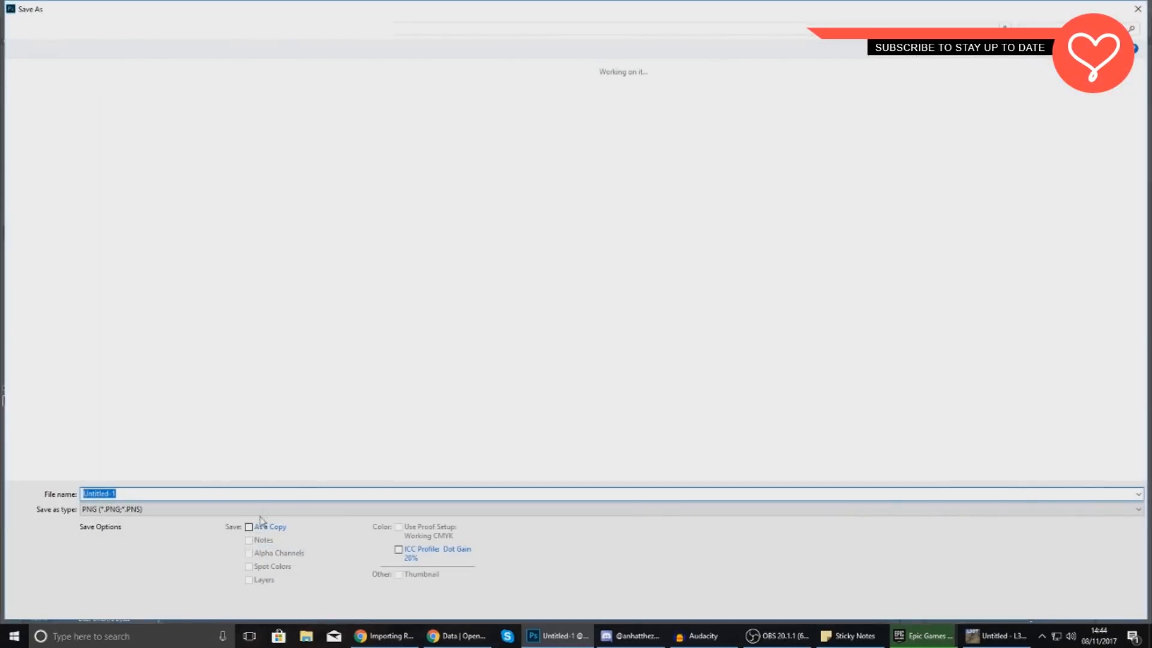
pyautogui.click(260, 509)
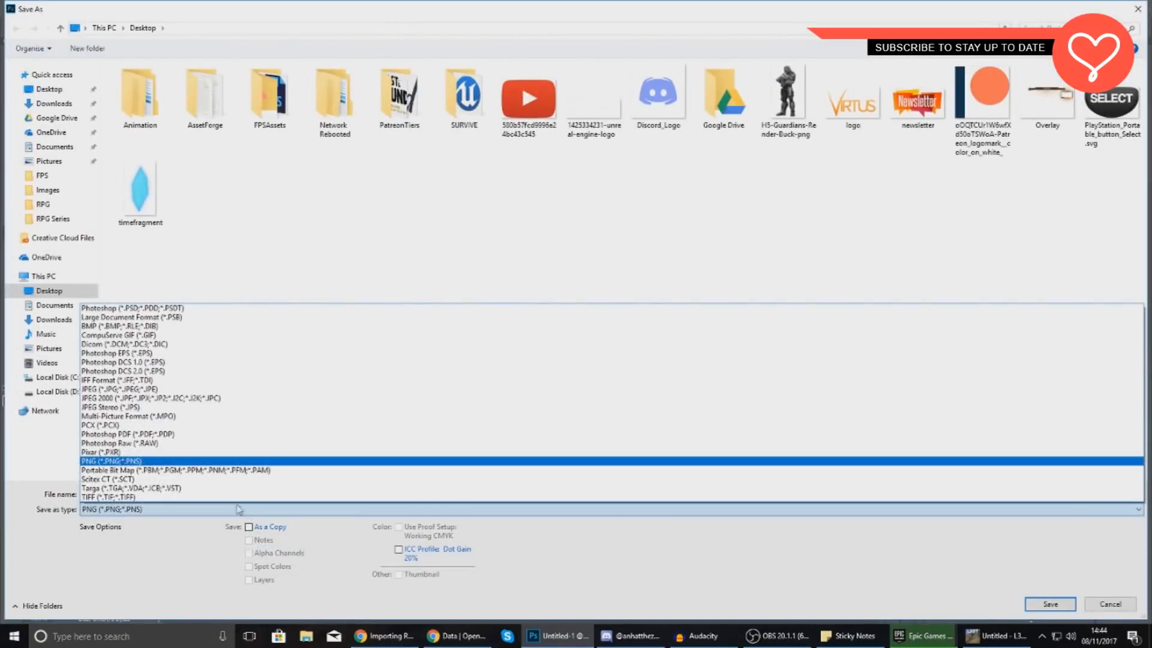
pyautogui.click(199, 462)
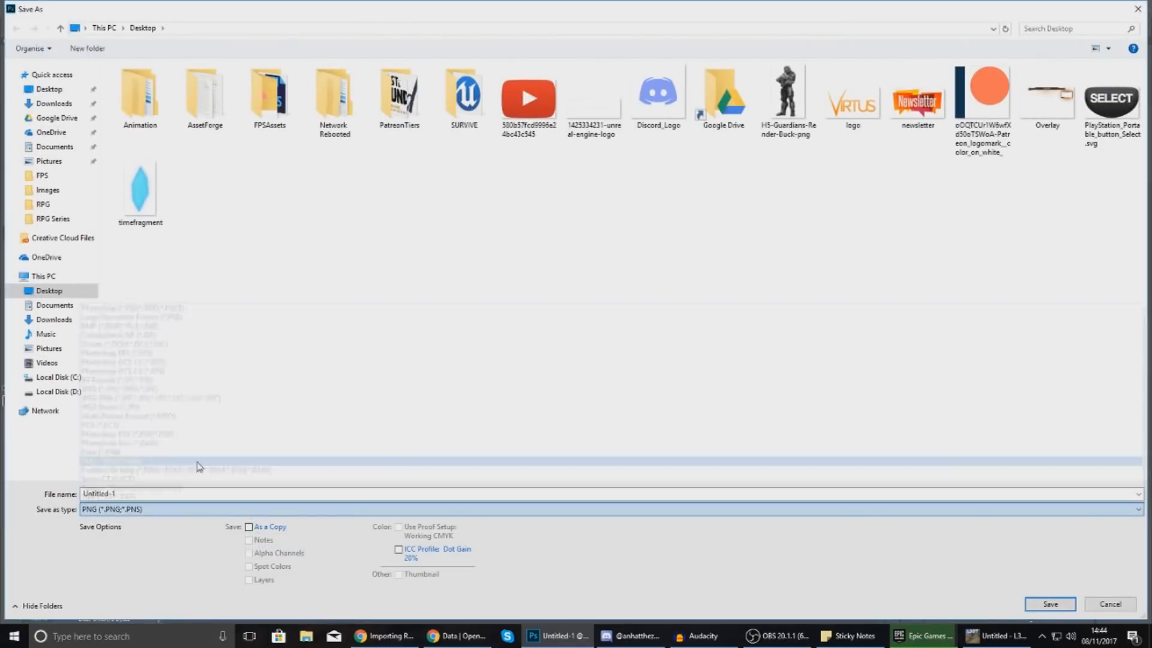
pyautogui.click(57, 90)
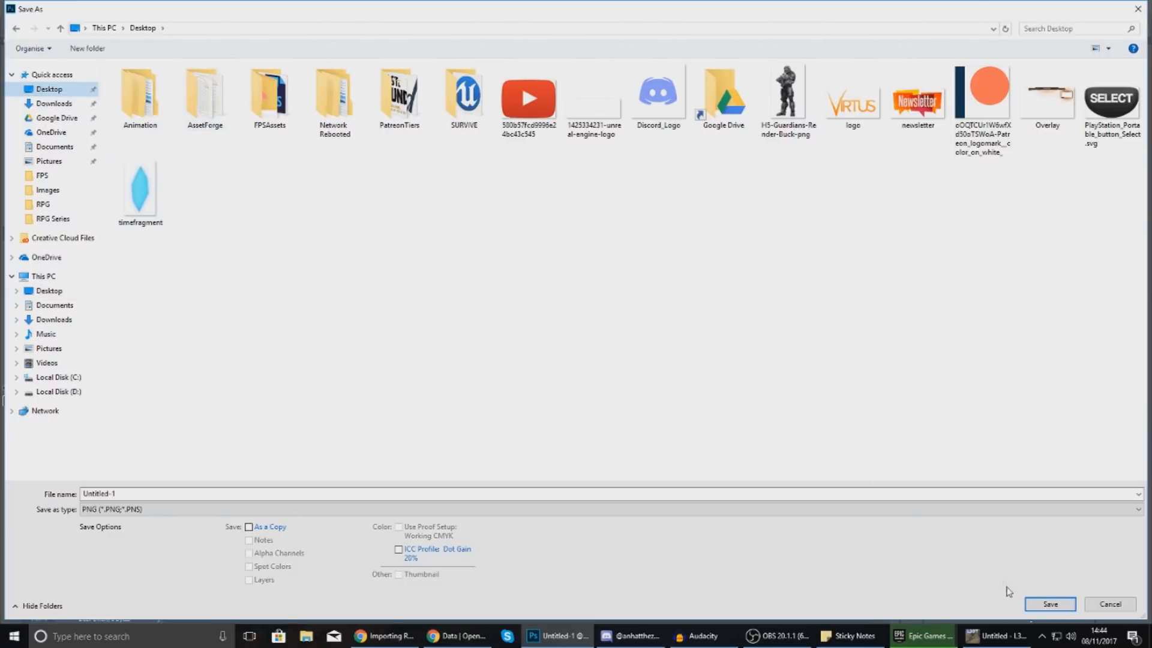
pyautogui.click(1050, 605)
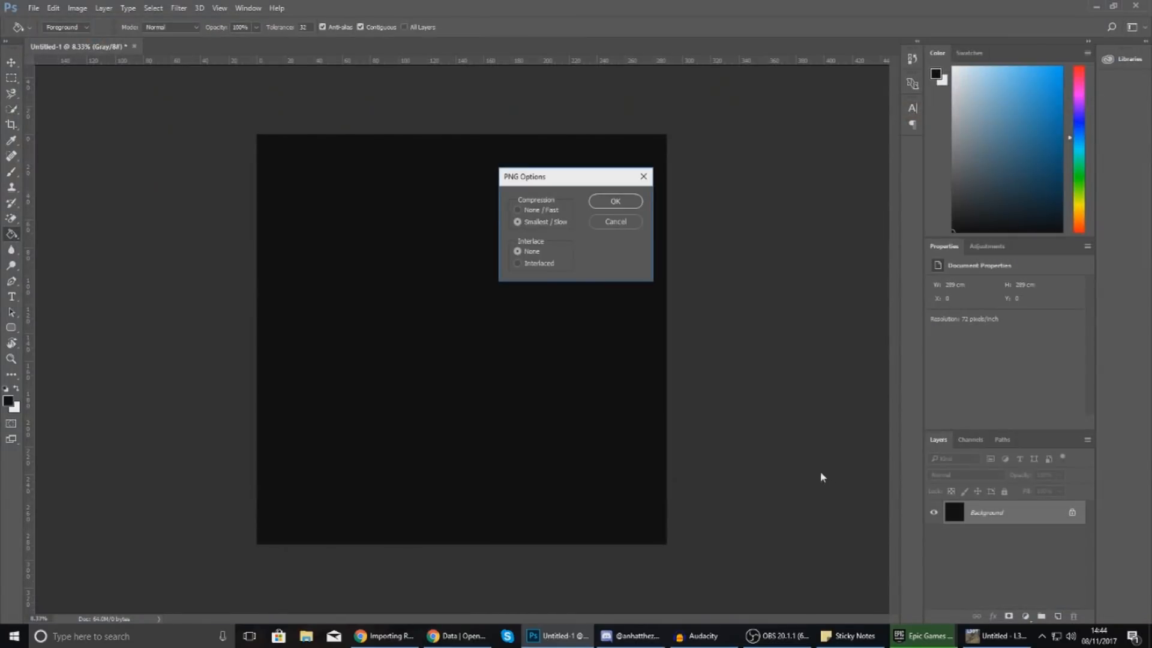
pyautogui.click(604, 199)
pyautogui.moveTo(996, 644)
pyautogui.click(996, 603)
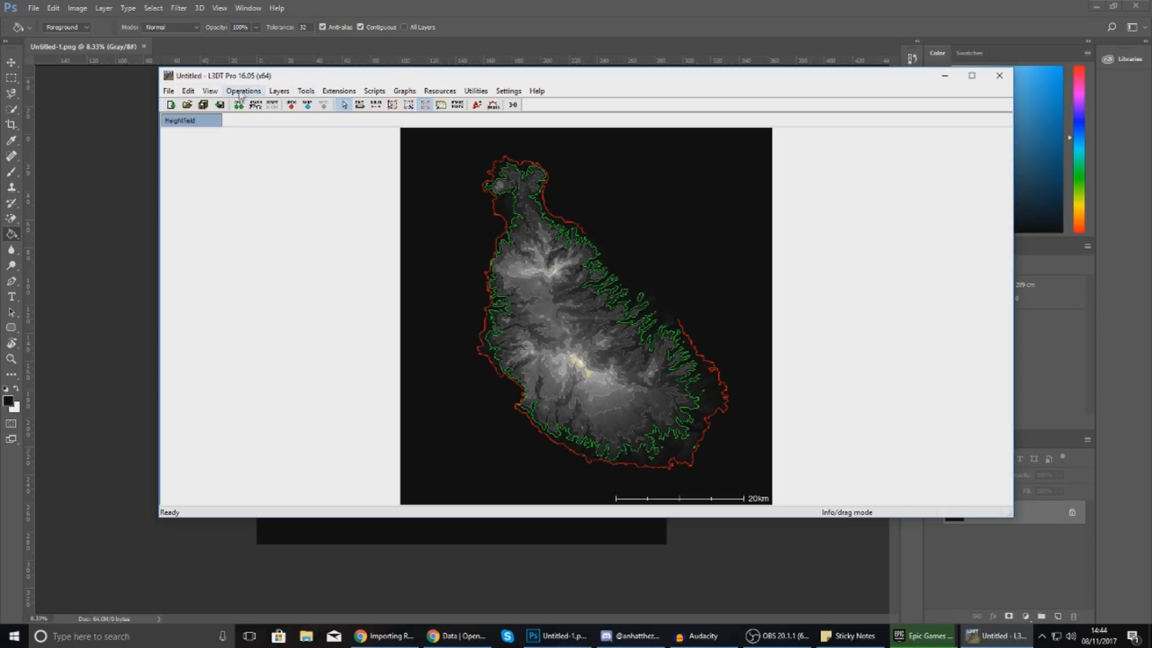
# Copy the heightfield's 7.128 horizontal scale into the sticky note without changing it.
pyautogui.click(219, 93)
pyautogui.moveTo(242, 91)
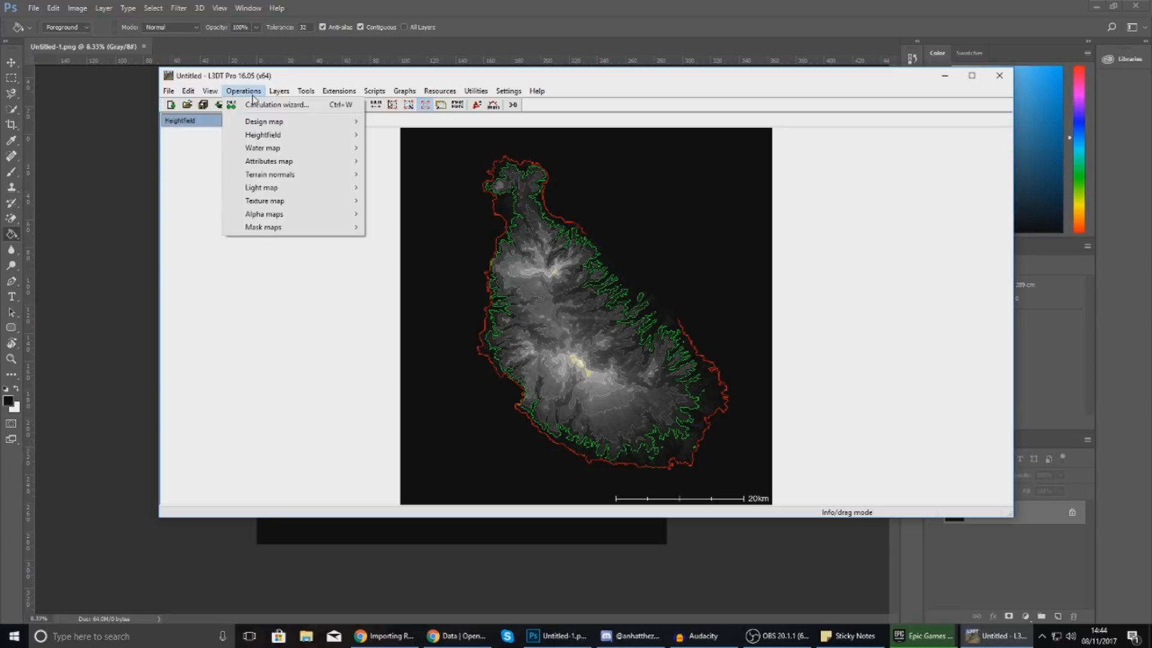
pyautogui.moveTo(267, 136)
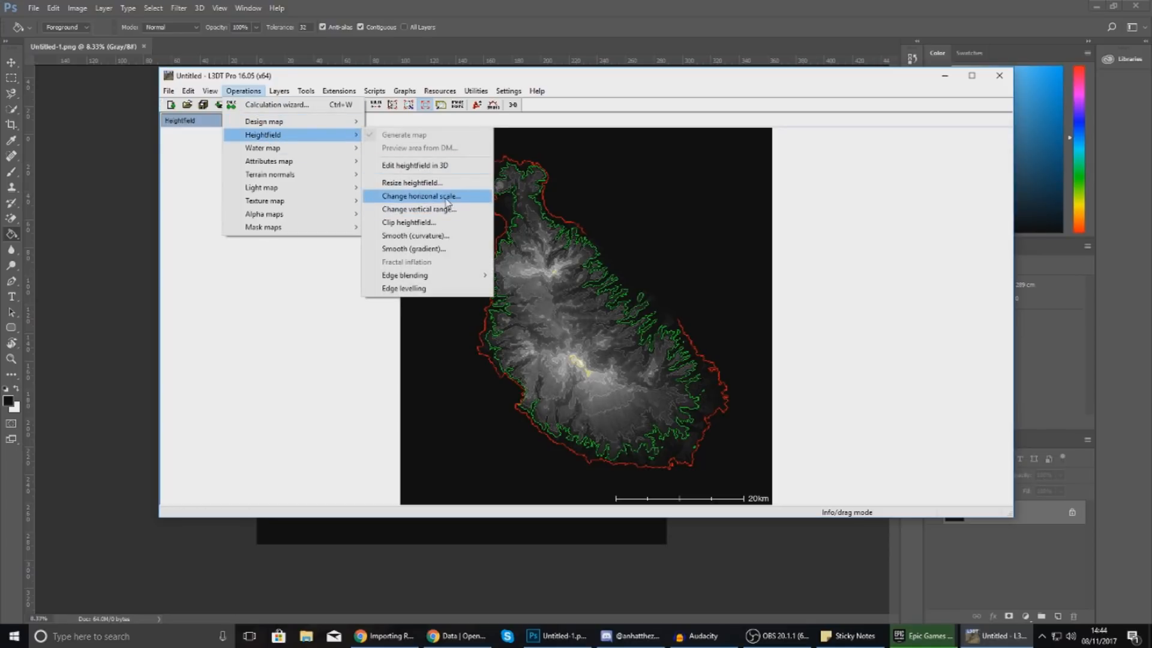
pyautogui.click(486, 192)
pyautogui.hotkey('ctrl', 'c')
pyautogui.moveTo(541, 270); pyautogui.dragTo(564, 270)
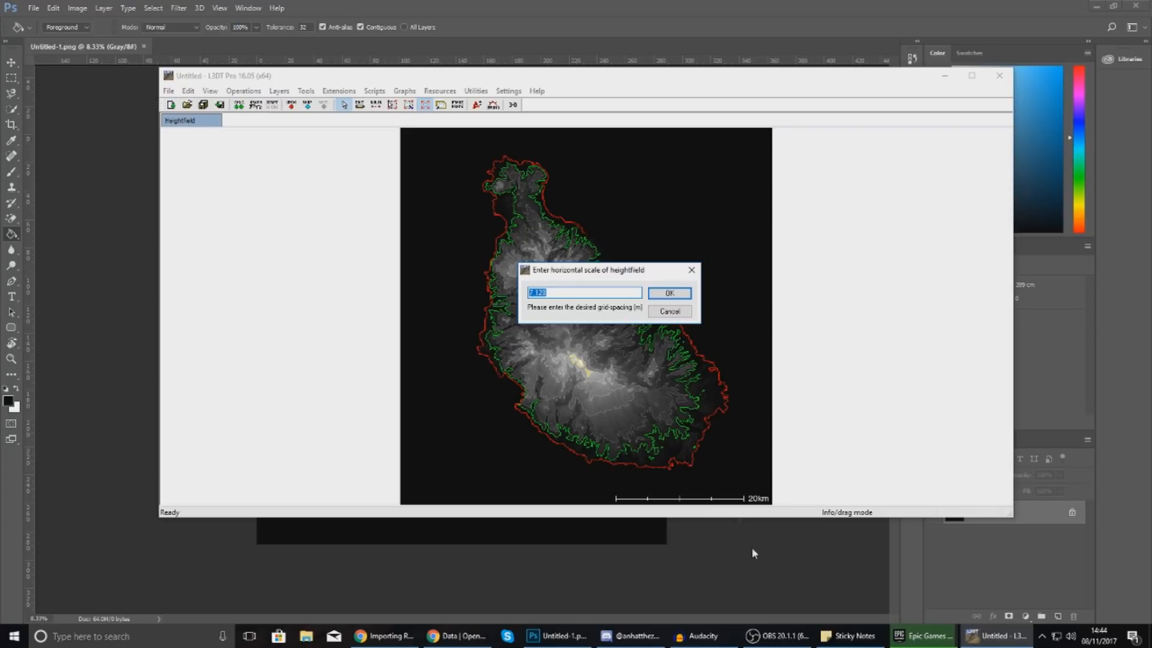
pyautogui.click(849, 635)
pyautogui.hotkey('ctrl', 'v')
pyautogui.click(650, 312)
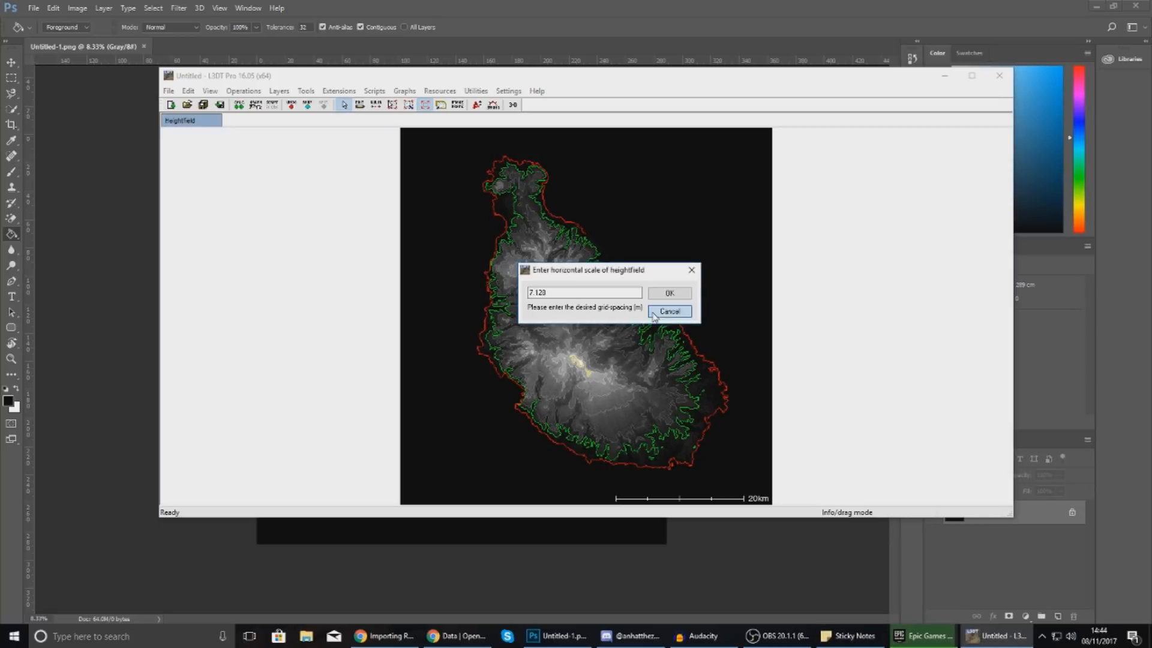
# Record the 1339 altitude range from the vertical range dialog in the note, then cancel.
pyautogui.click(234, 91)
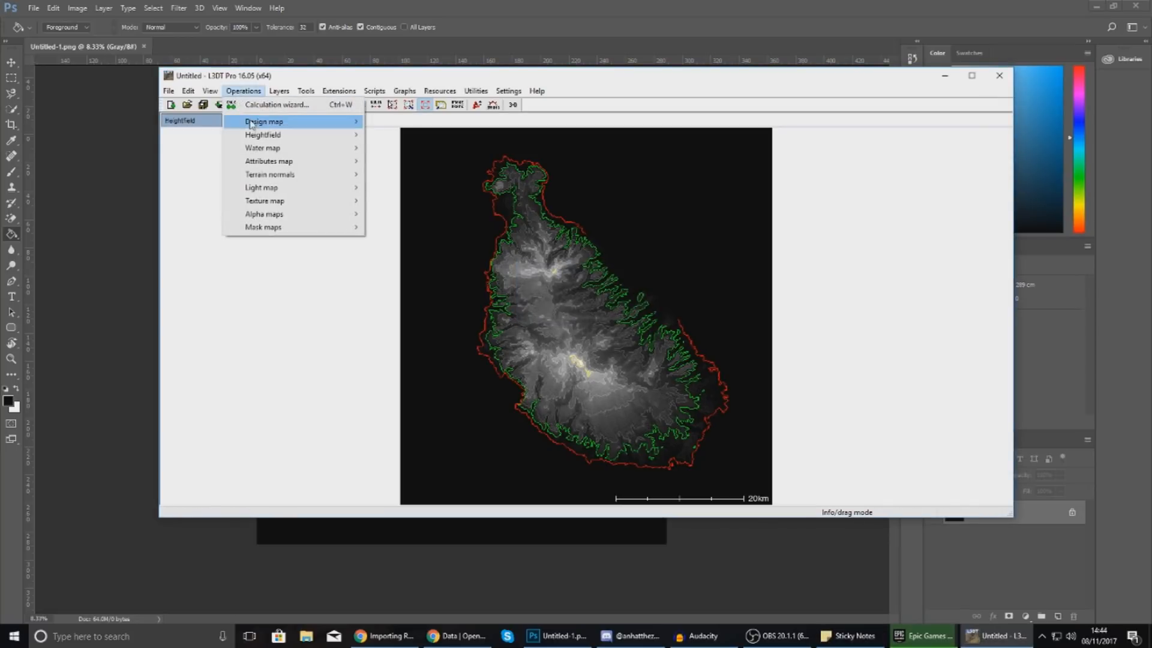
pyautogui.moveTo(262, 135)
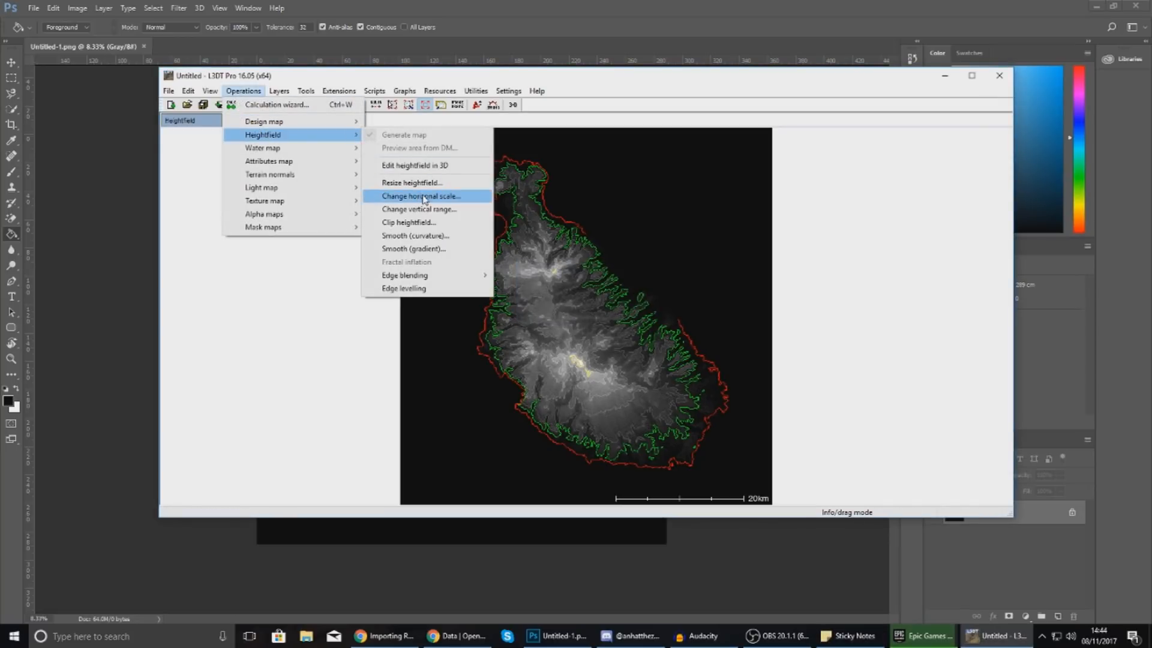
pyautogui.click(423, 214)
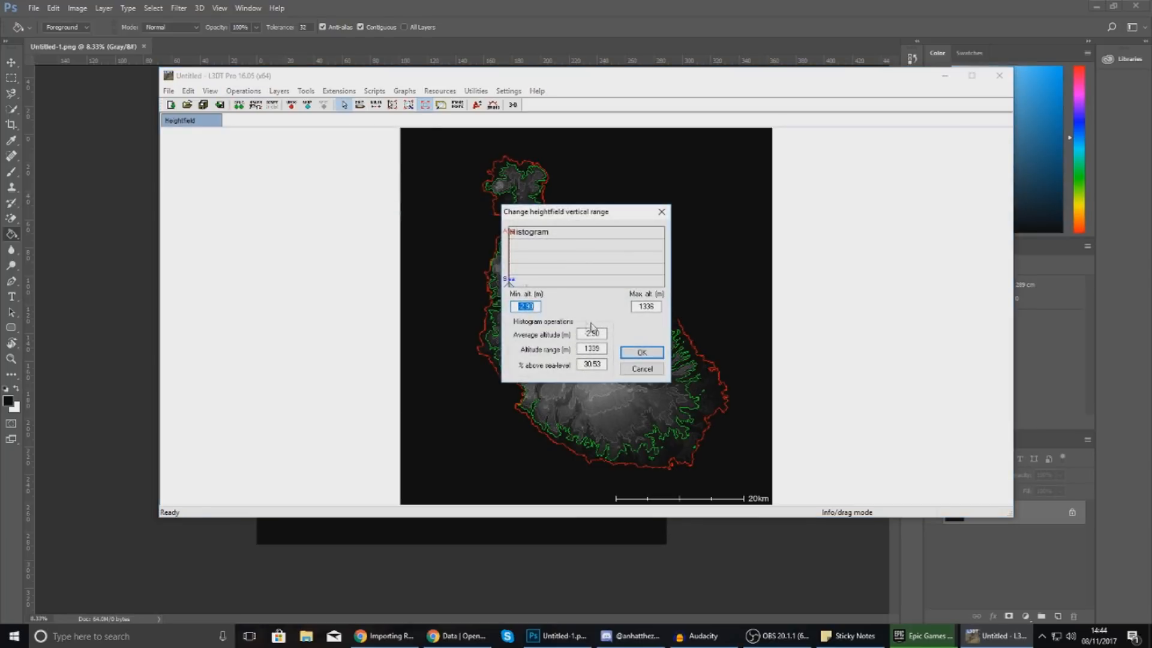
pyautogui.doubleClick(602, 349)
pyautogui.hotkey('ctrl', 'c')
pyautogui.click(847, 634)
pyautogui.hotkey('ctrl', 'v')
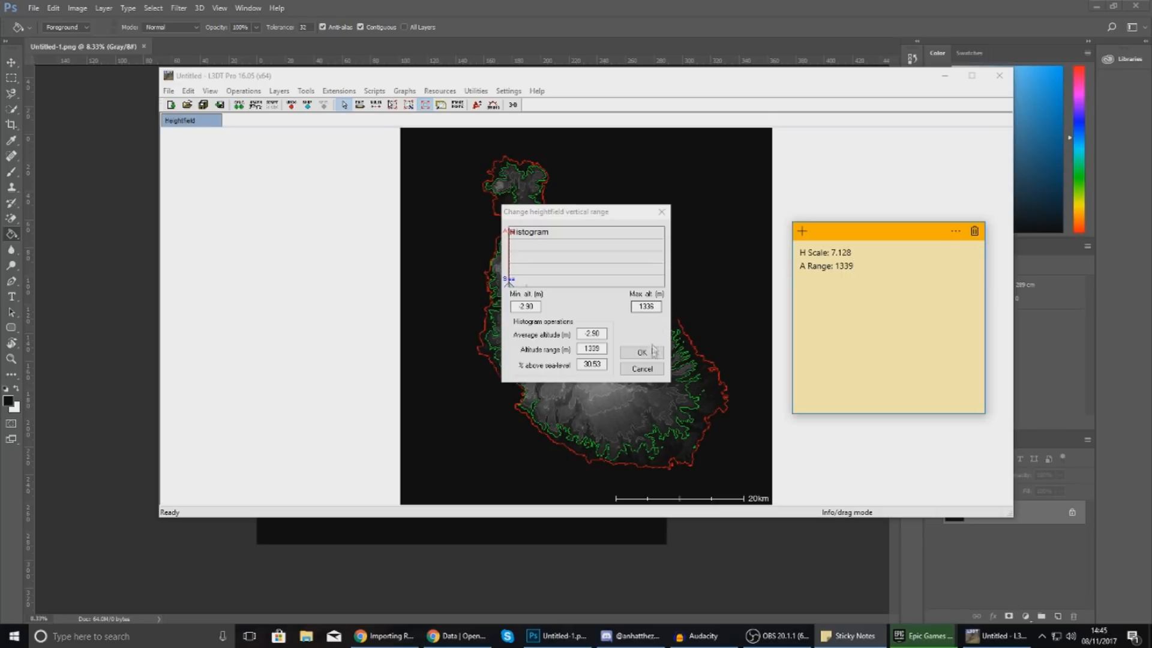
pyautogui.click(643, 370)
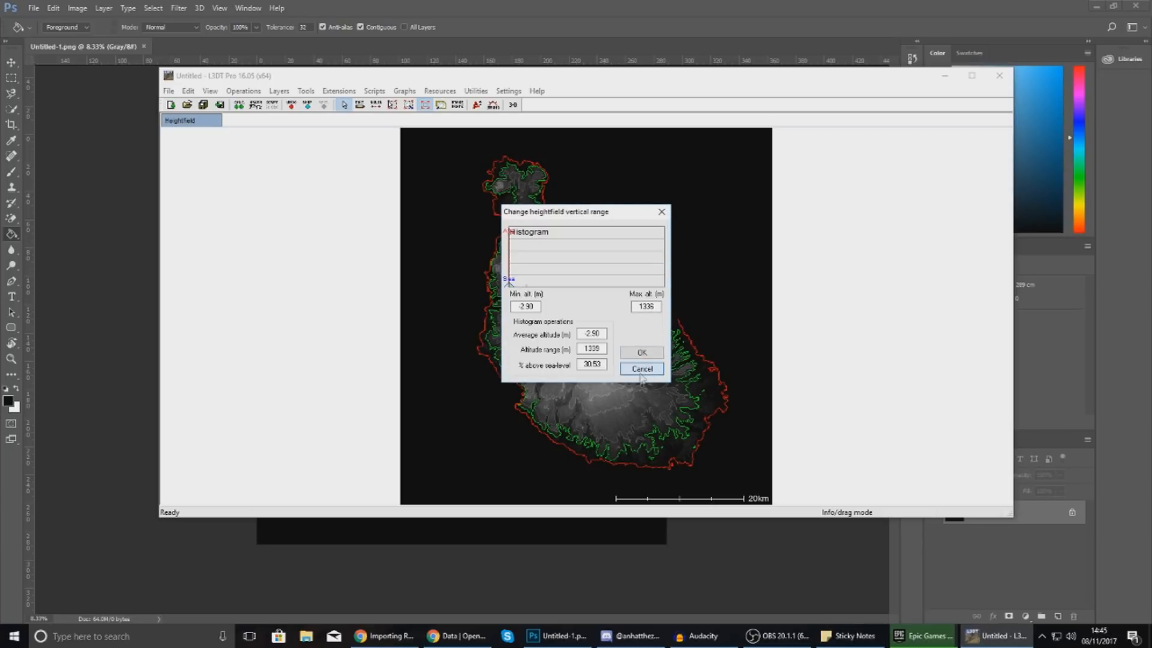
pyautogui.click(641, 370)
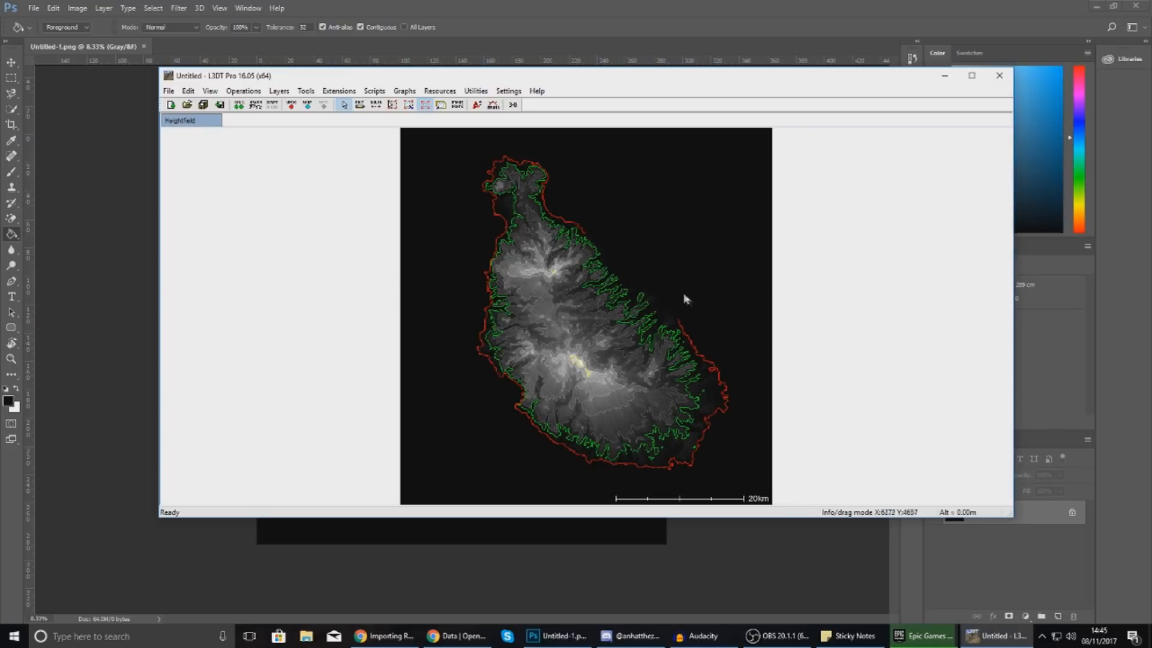
# Import terrain.hfz from the Desktop as the heightfield without saving current changes.
pyautogui.click(170, 90)
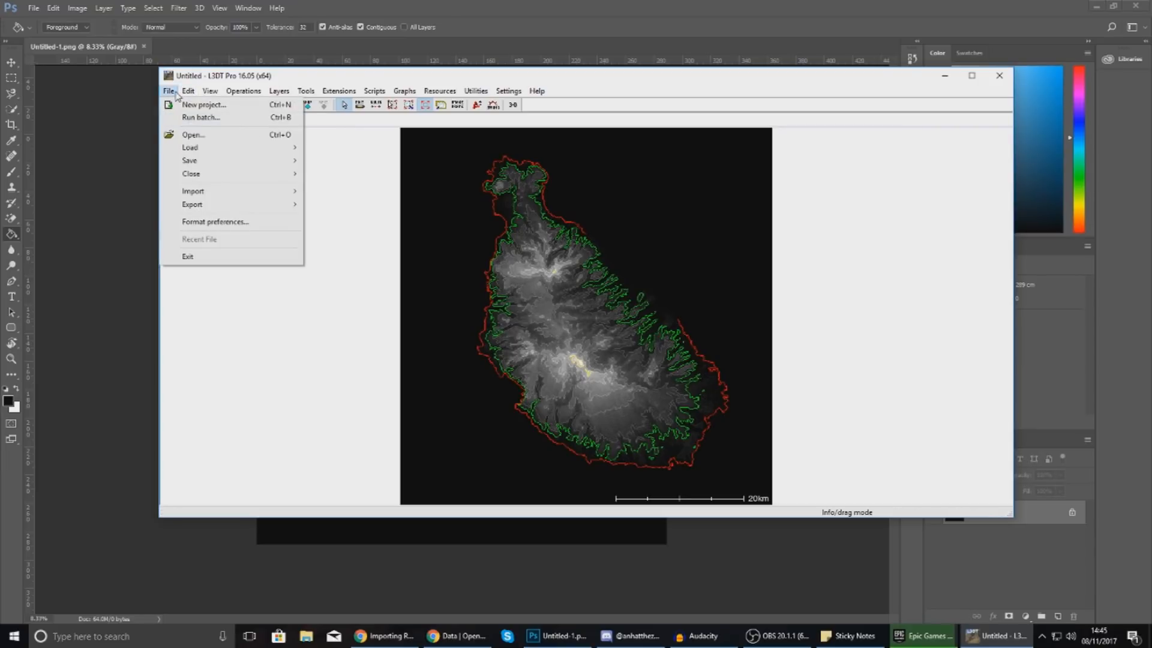
pyautogui.moveTo(273, 191)
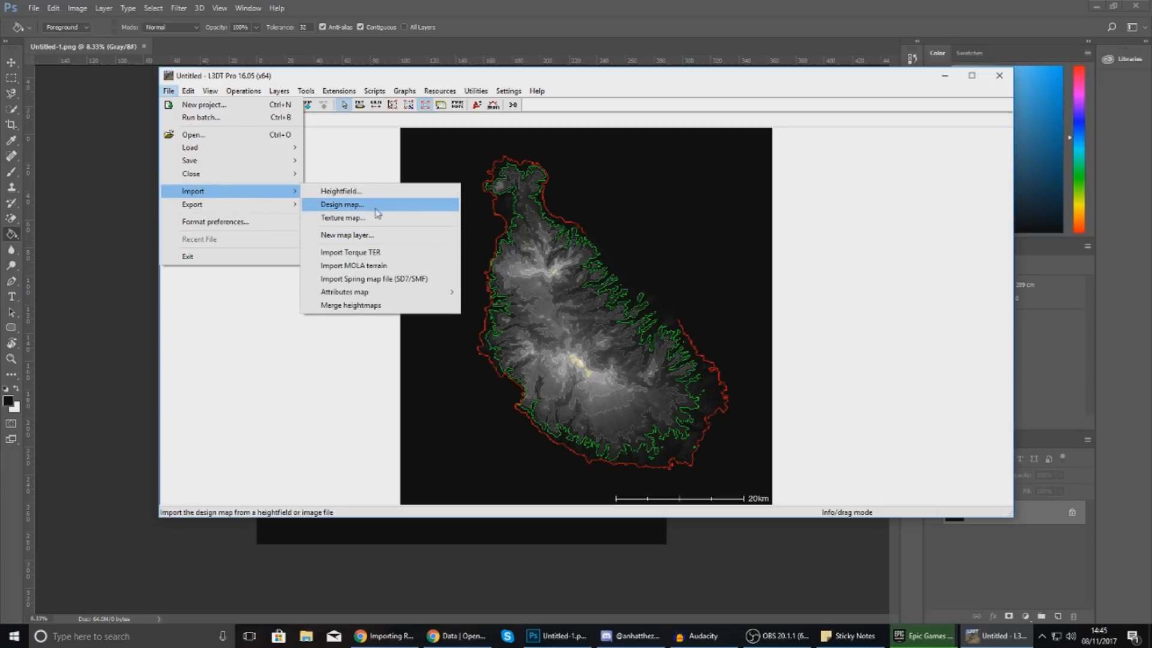
pyautogui.click(376, 191)
pyautogui.click(578, 326)
pyautogui.scroll(-1, 619, 332)
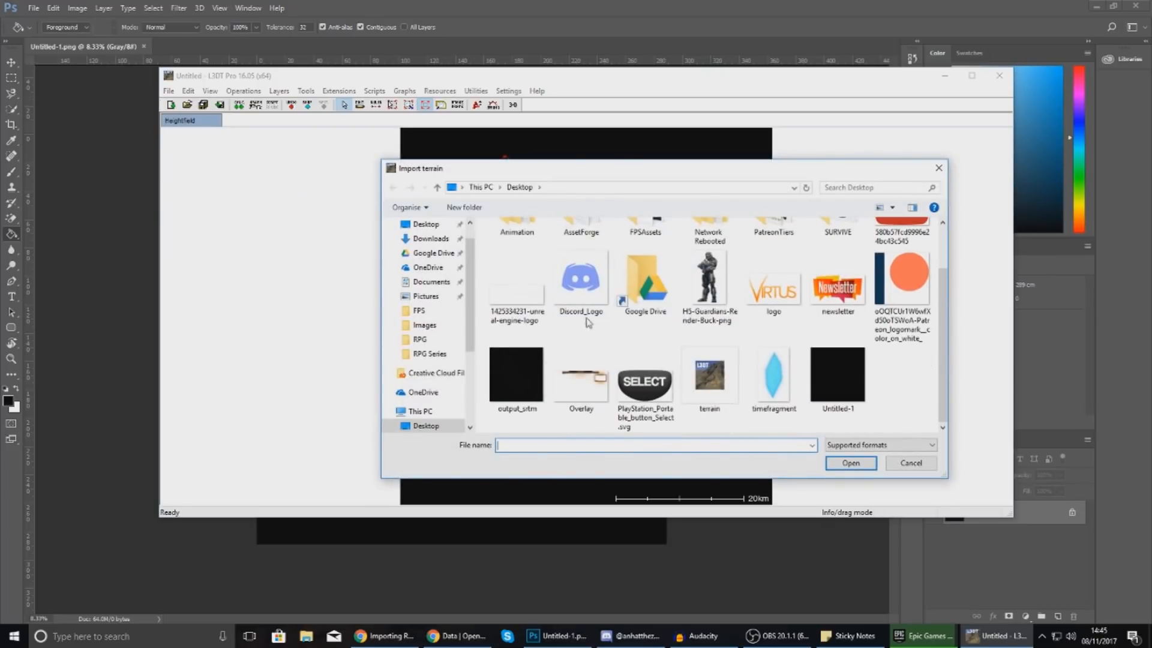
pyautogui.click(699, 370)
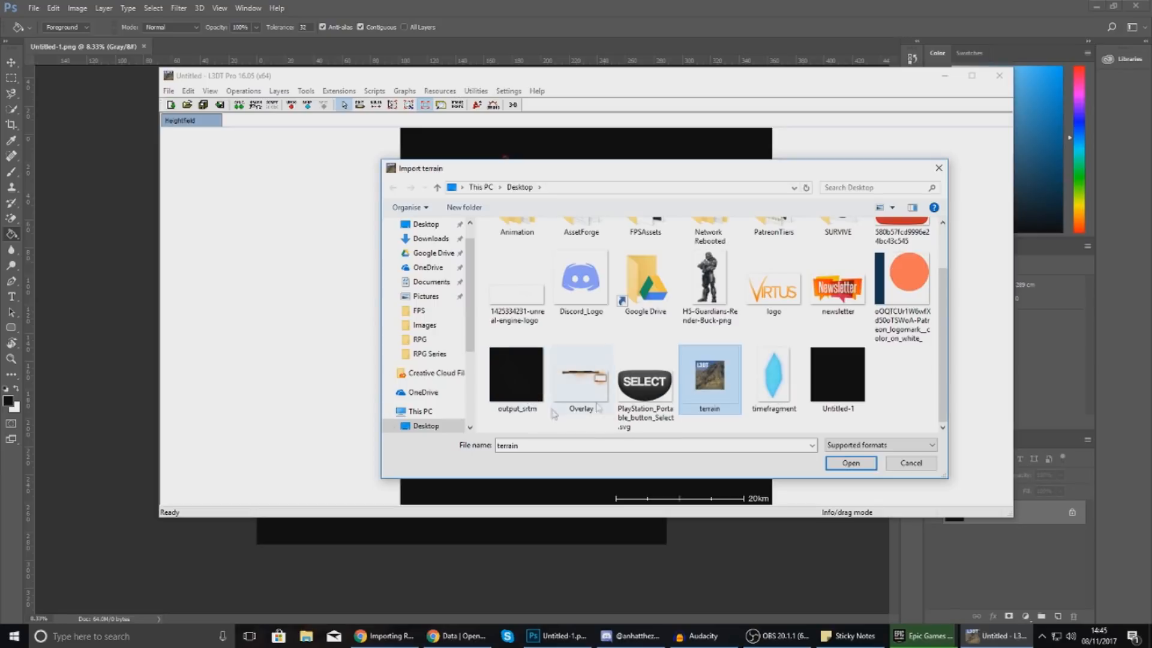
pyautogui.doubleClick(707, 388)
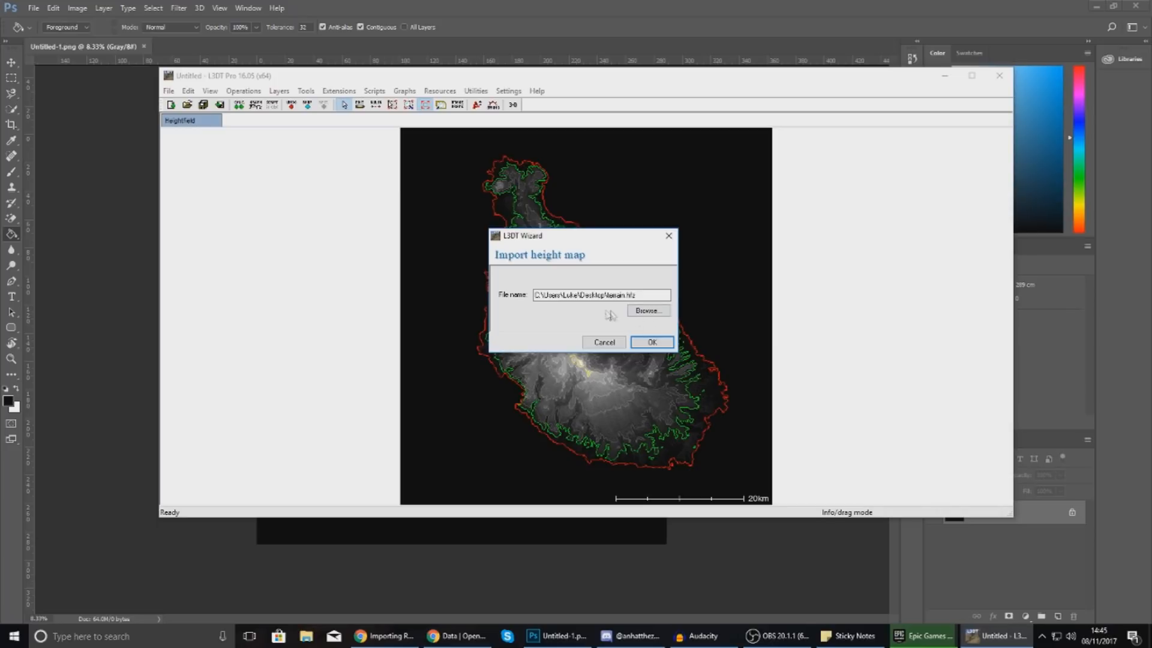
pyautogui.press('Return')
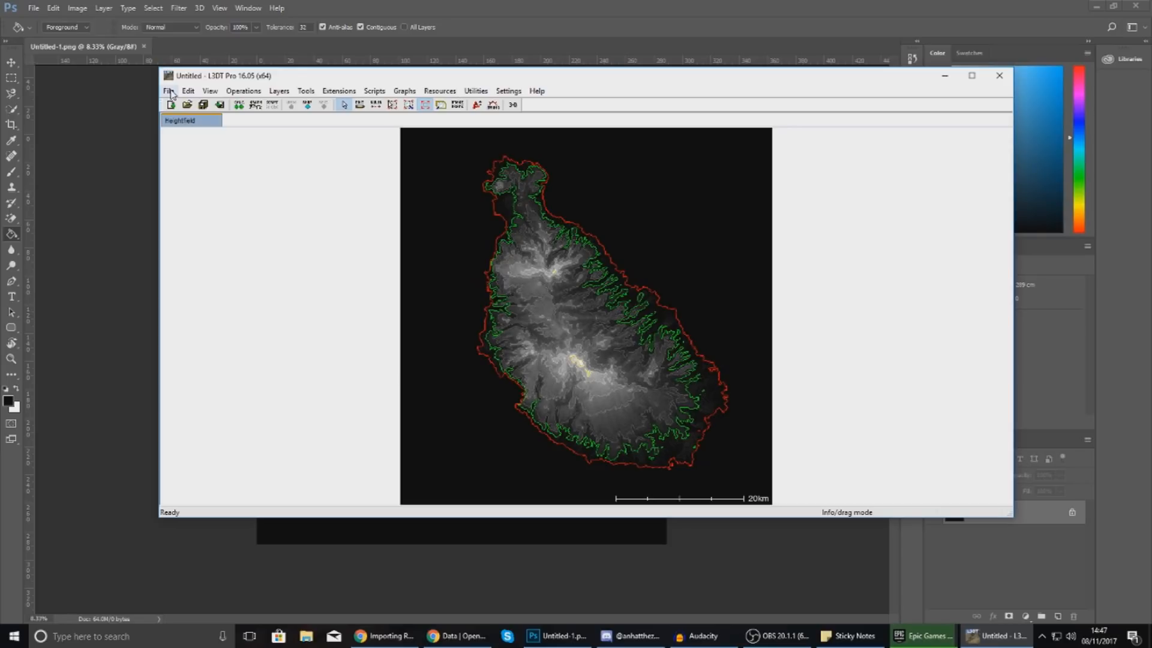
# Re-import output_srtm.tif from the Desktop as the heightfield, discarding unsaved changes.
pyautogui.click(170, 91)
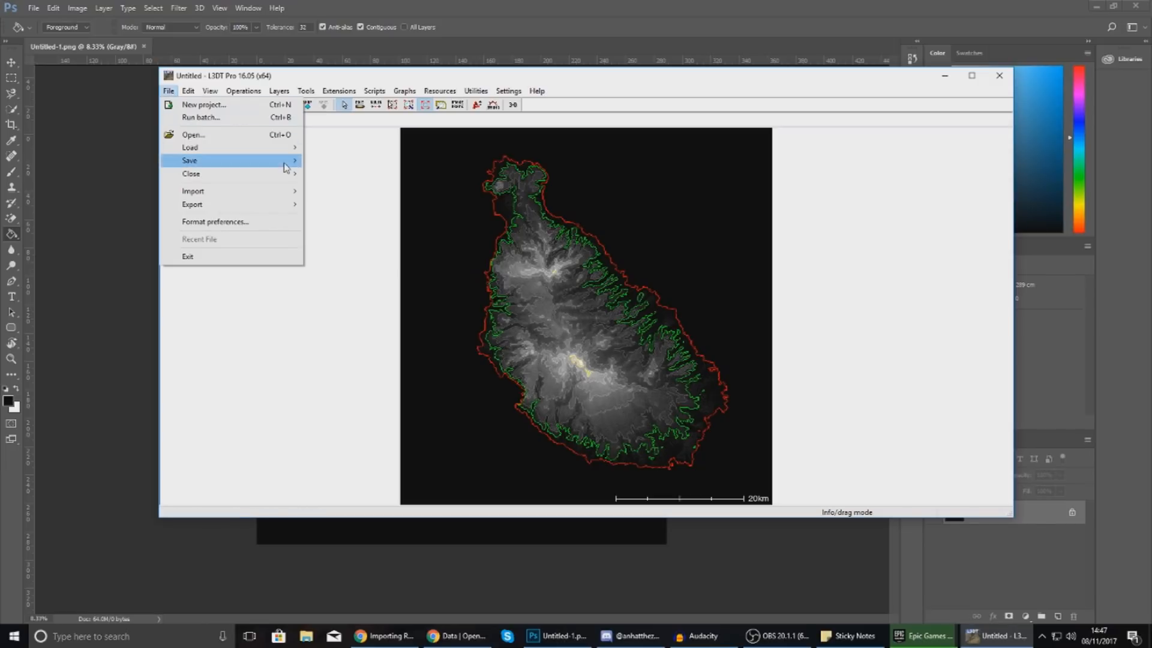
pyautogui.moveTo(291, 191)
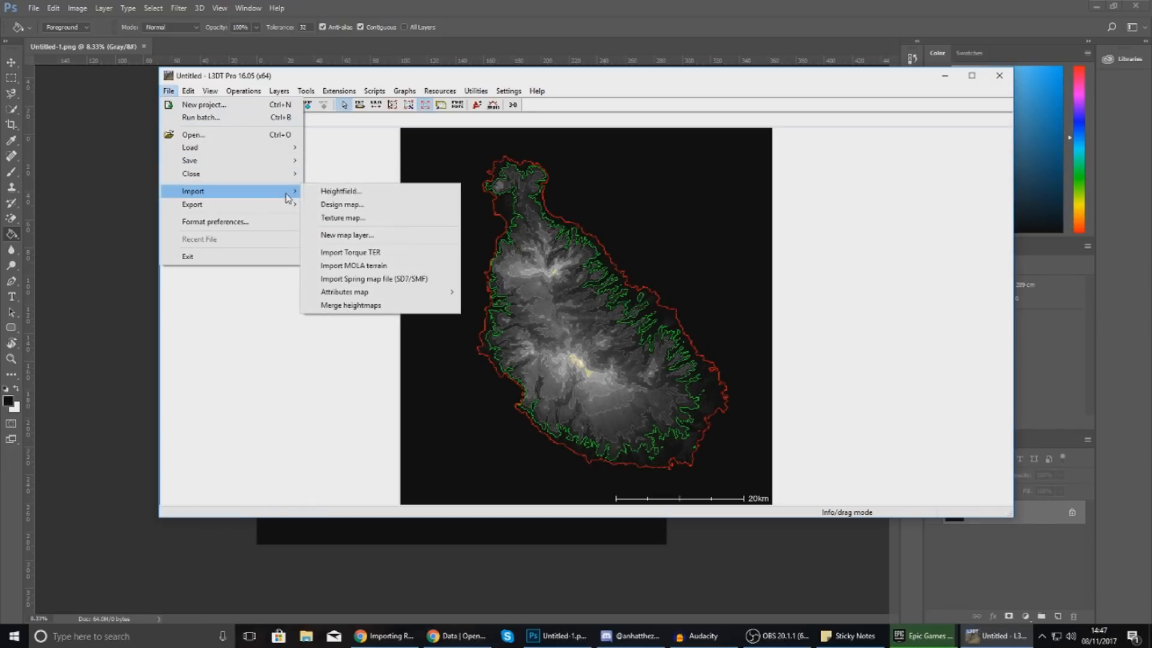
pyautogui.click(337, 197)
pyautogui.click(591, 330)
pyautogui.scroll(-1, 600, 324)
pyautogui.click(513, 367)
pyautogui.doubleClick(511, 362)
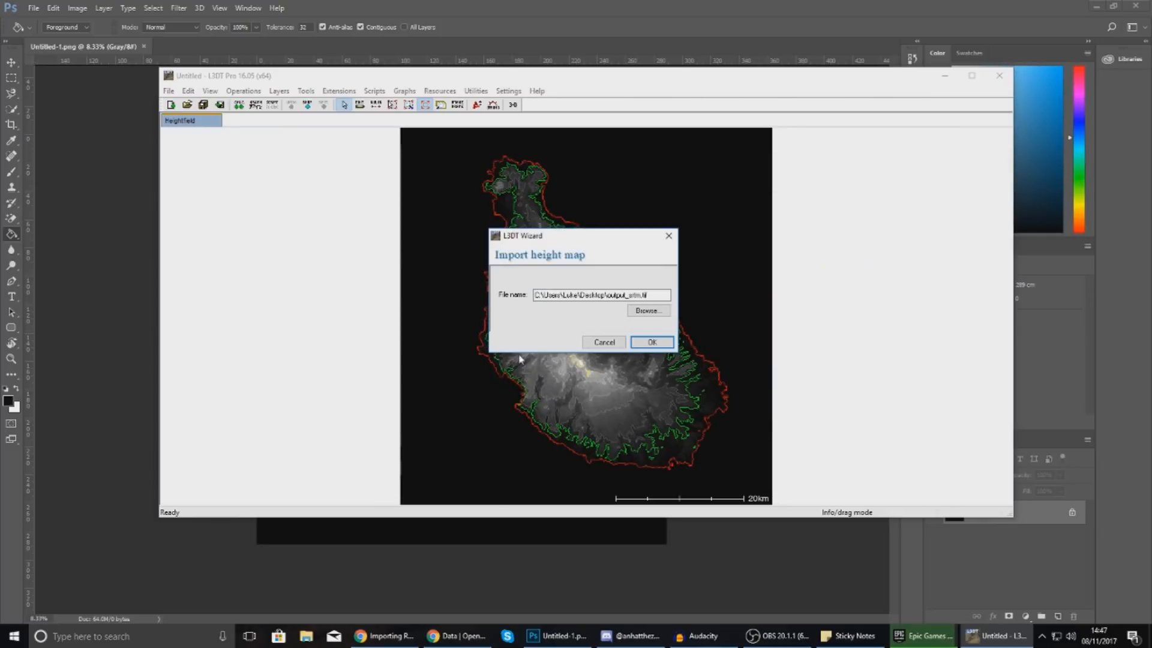
pyautogui.click(648, 343)
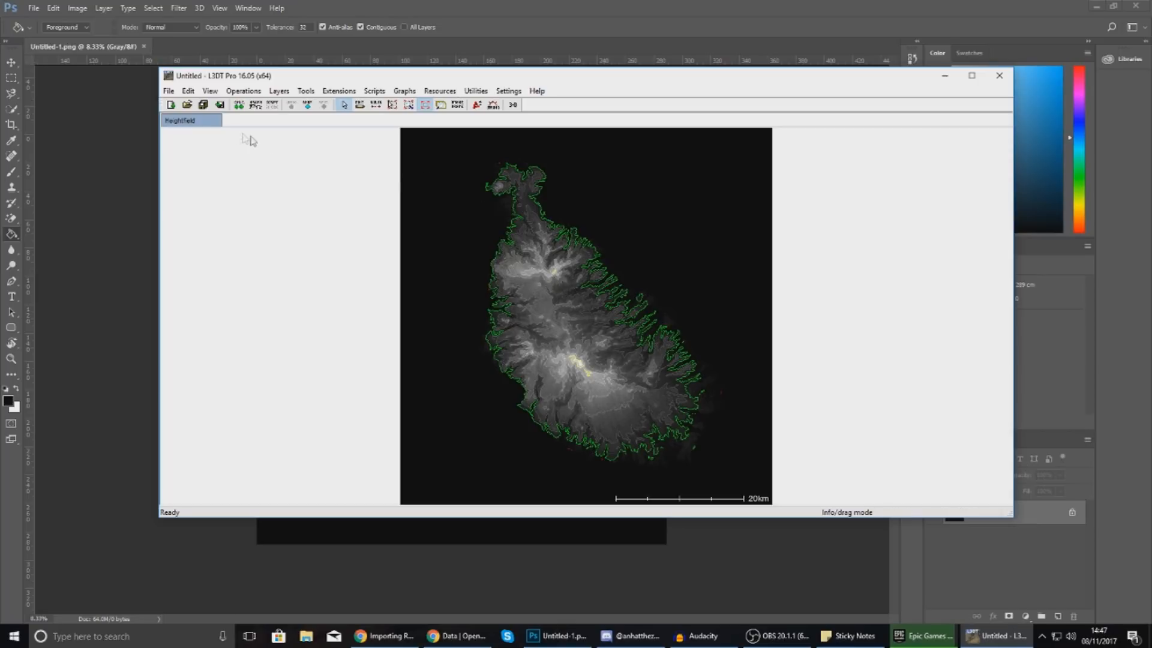
pyautogui.click(169, 90)
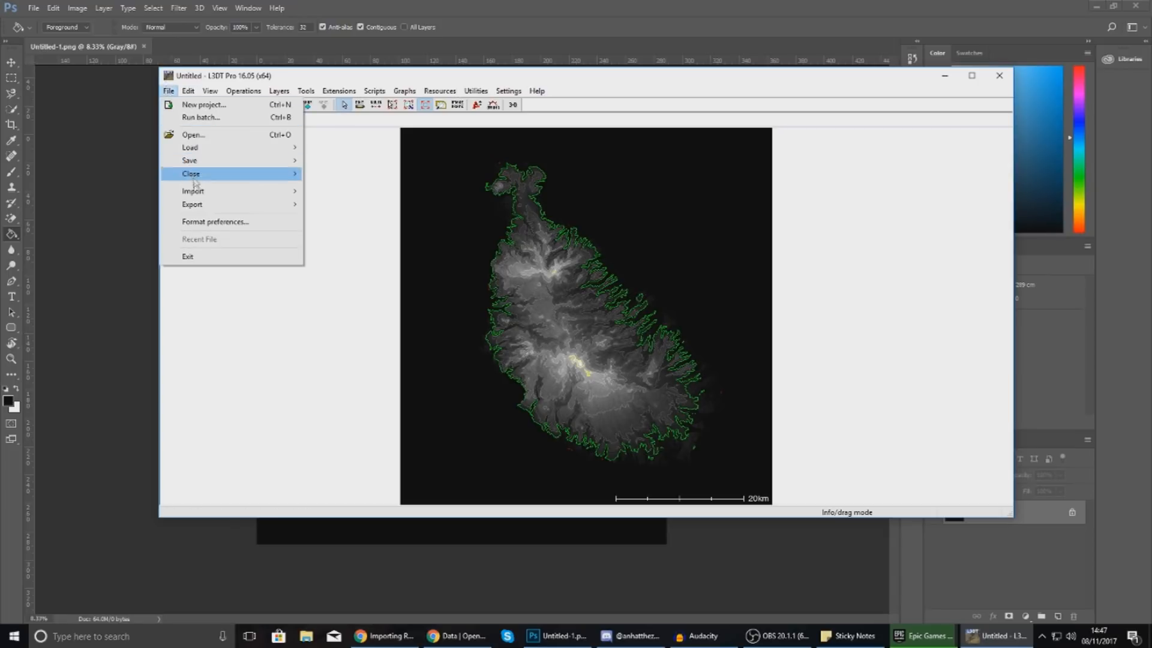
# Choose Untitled-1.png from the Desktop as the new heightmap, discarding unsaved changes.
pyautogui.moveTo(194, 192)
pyautogui.click(379, 193)
pyautogui.click(583, 330)
pyautogui.scroll(-1, 831, 362)
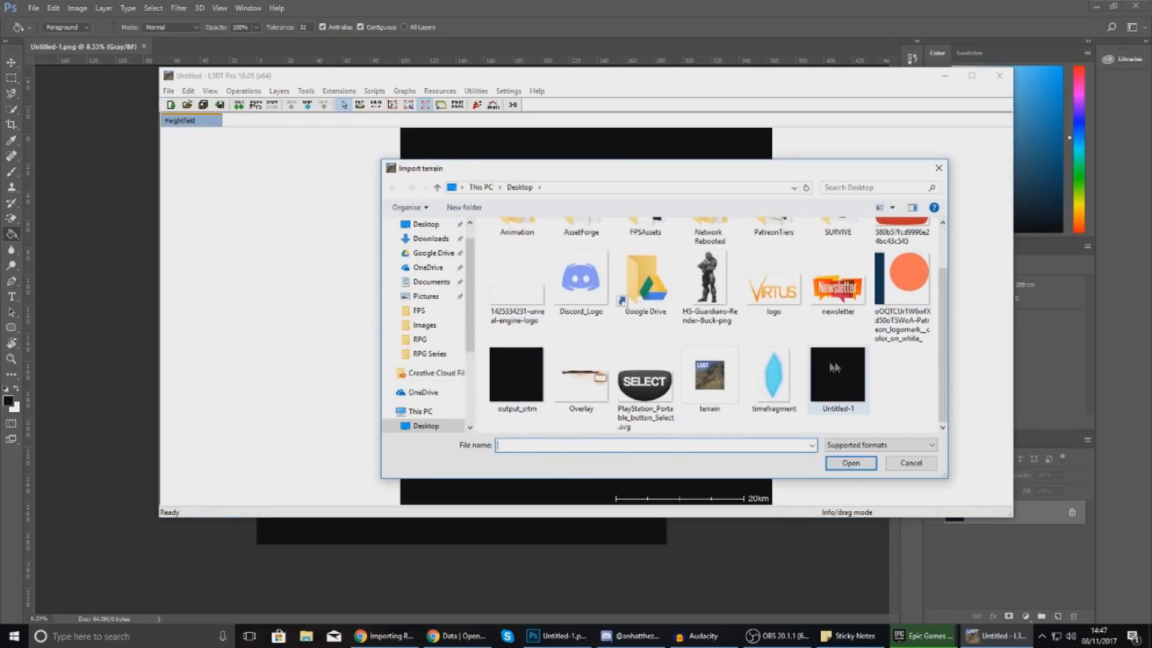
pyautogui.doubleClick(832, 363)
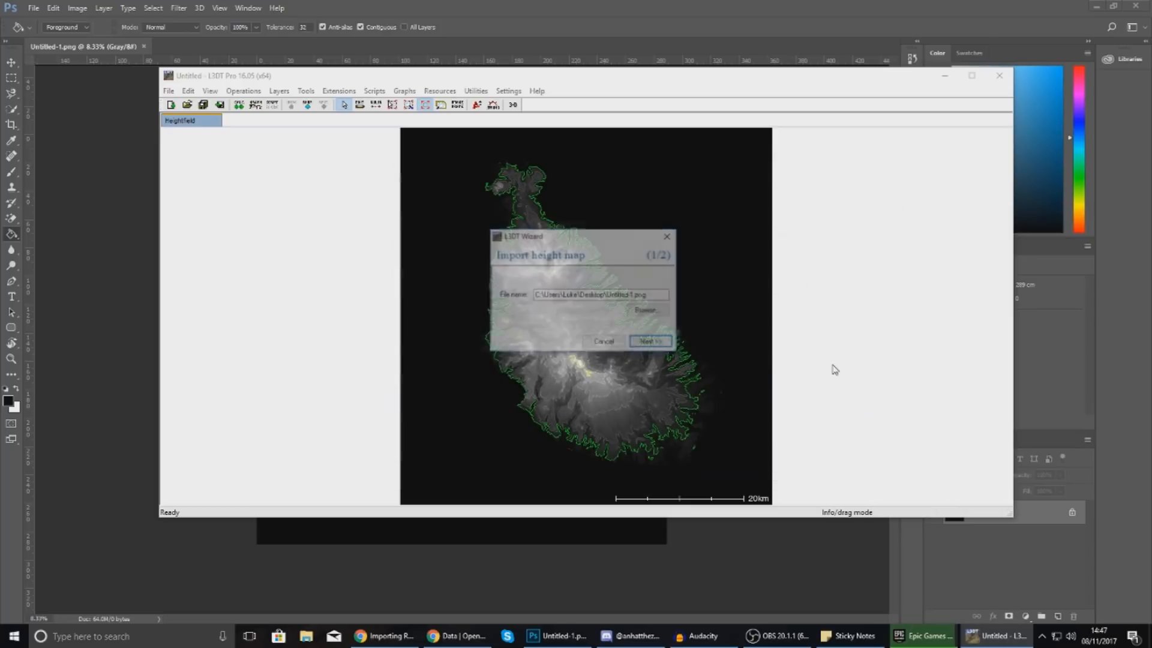
pyautogui.click(652, 342)
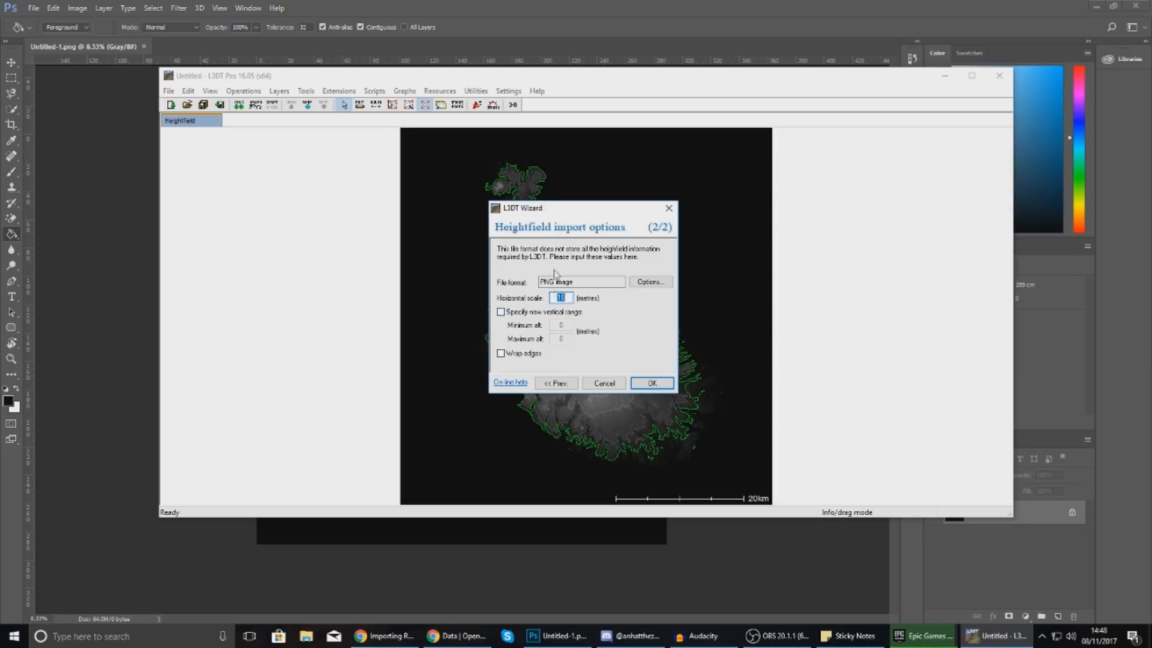
# Set the horizontal scale to 7.128 from the note and load the image.
pyautogui.click(848, 635)
pyautogui.moveTo(854, 253)
pyautogui.mouseDown()
pyautogui.moveTo(804, 253)
pyautogui.moveTo(832, 256)
pyautogui.mouseUp()
pyautogui.hotkey('ctrl', 'c')
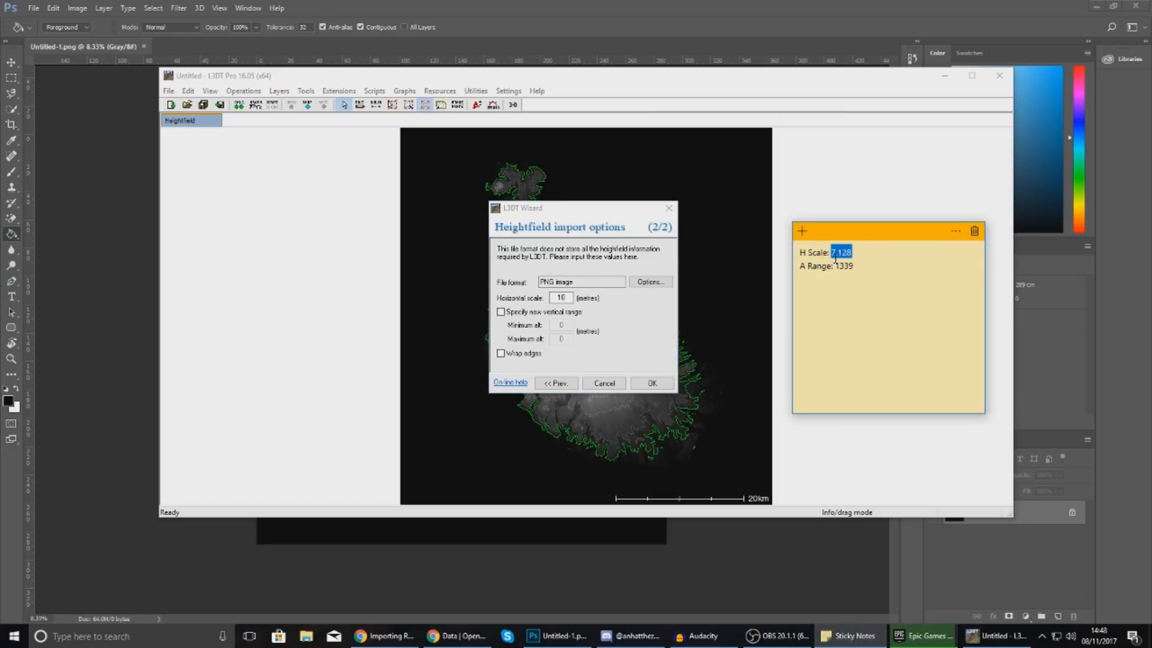
pyautogui.doubleClick(561, 298)
pyautogui.hotkey('ctrl', 'v')
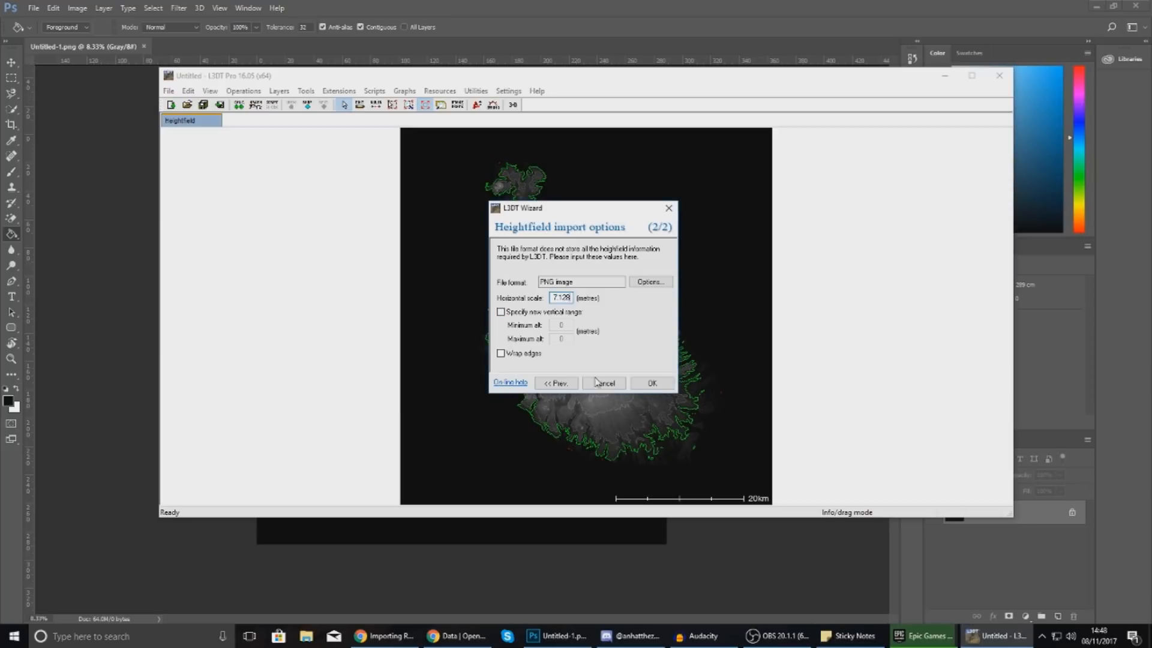
pyautogui.click(670, 385)
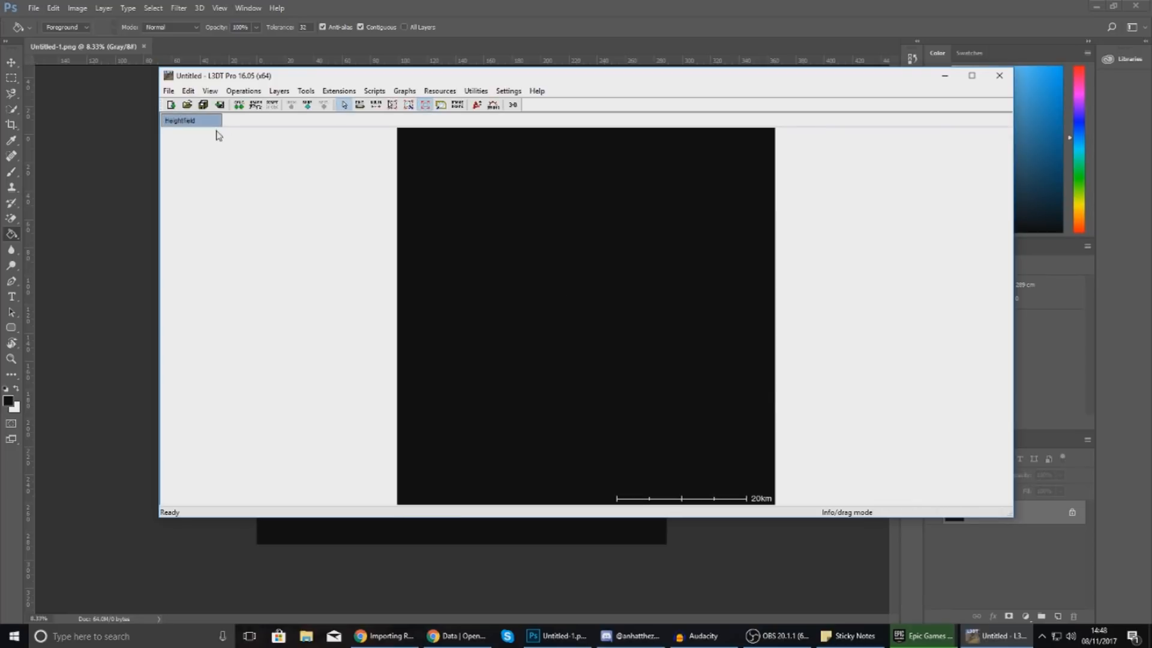
# Merge the terrain heightmap into the heightfield with Stretch to fit turned off.
pyautogui.click(170, 92)
pyautogui.moveTo(231, 199)
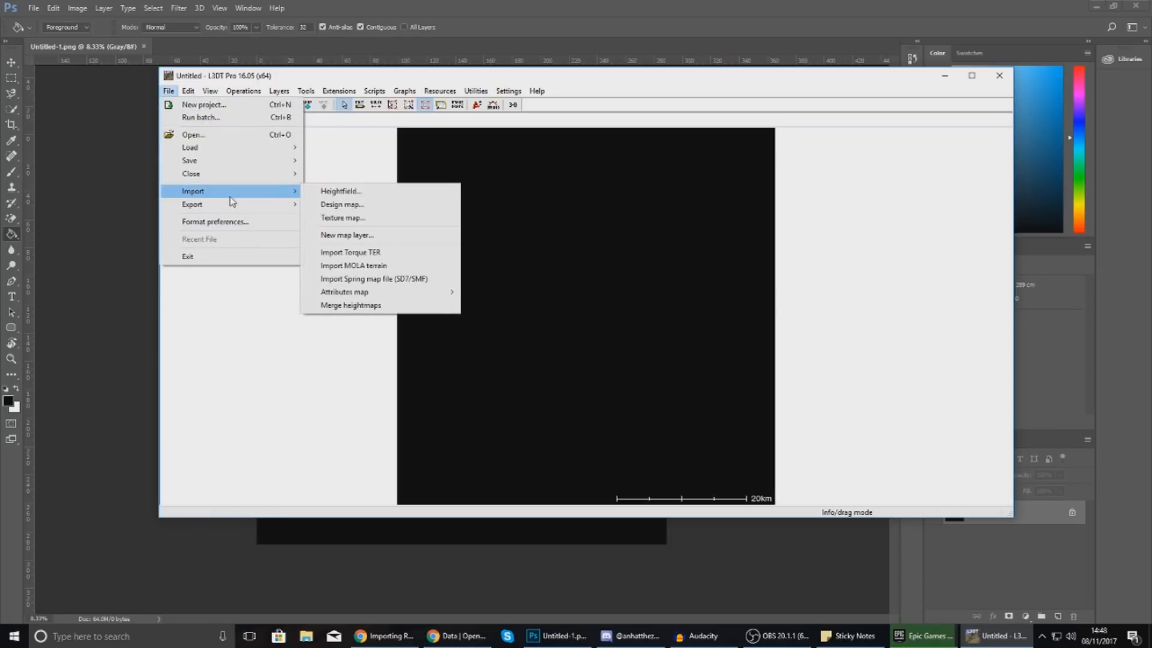
pyautogui.click(378, 305)
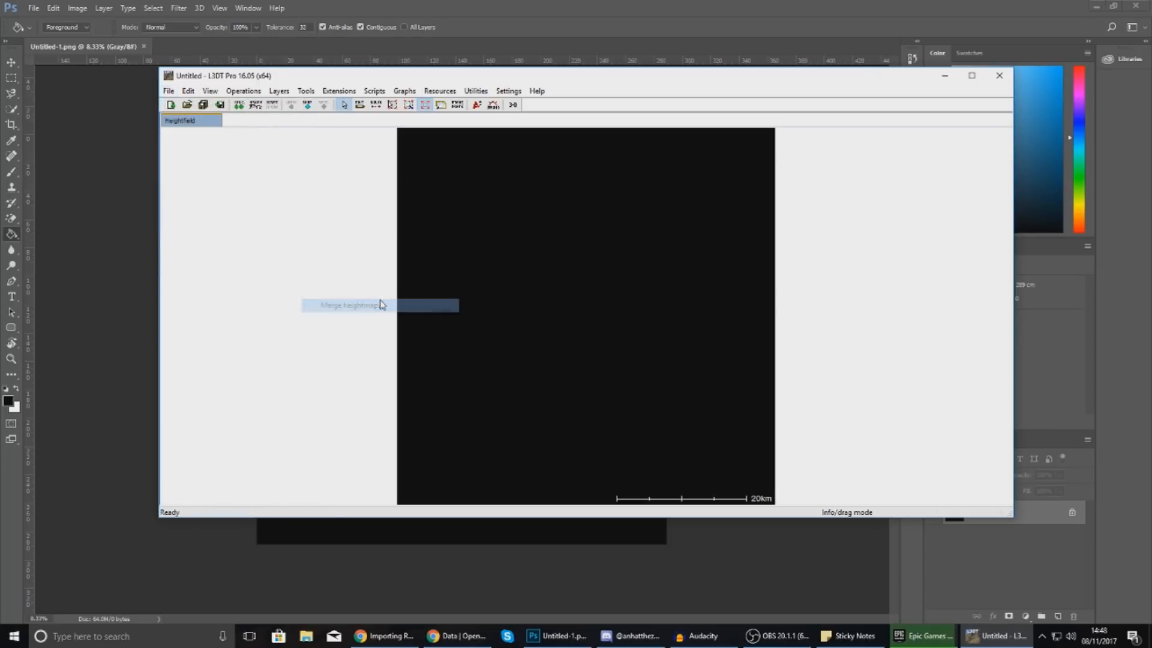
pyautogui.scroll(-1, 720, 312)
pyautogui.click(722, 358)
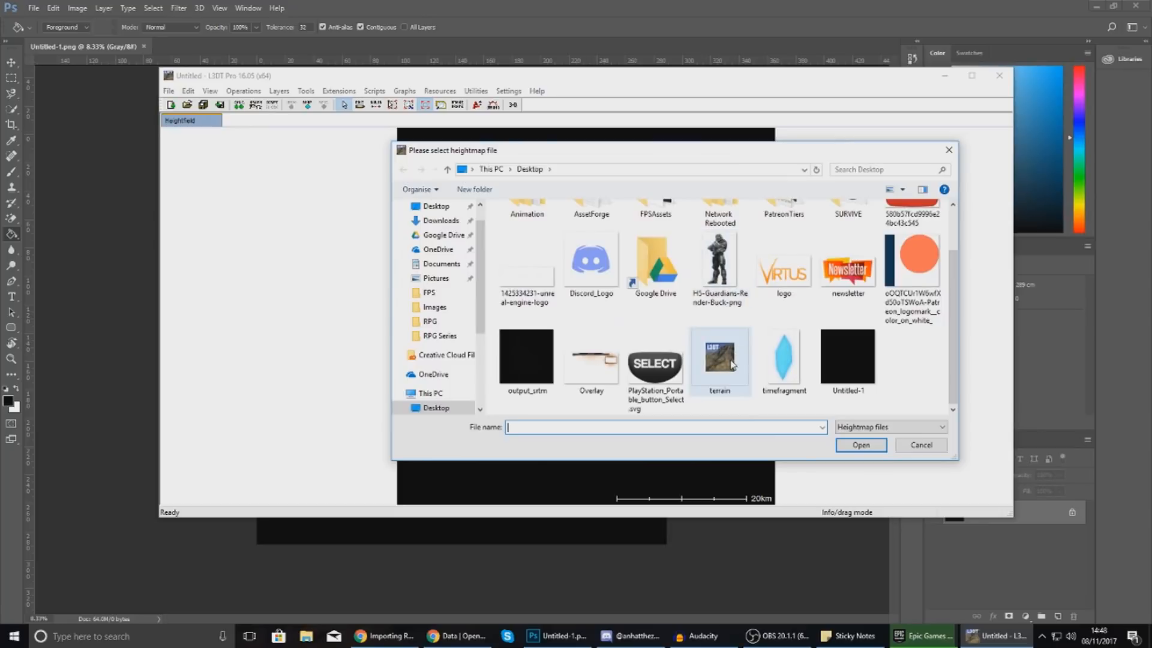
pyautogui.doubleClick(717, 362)
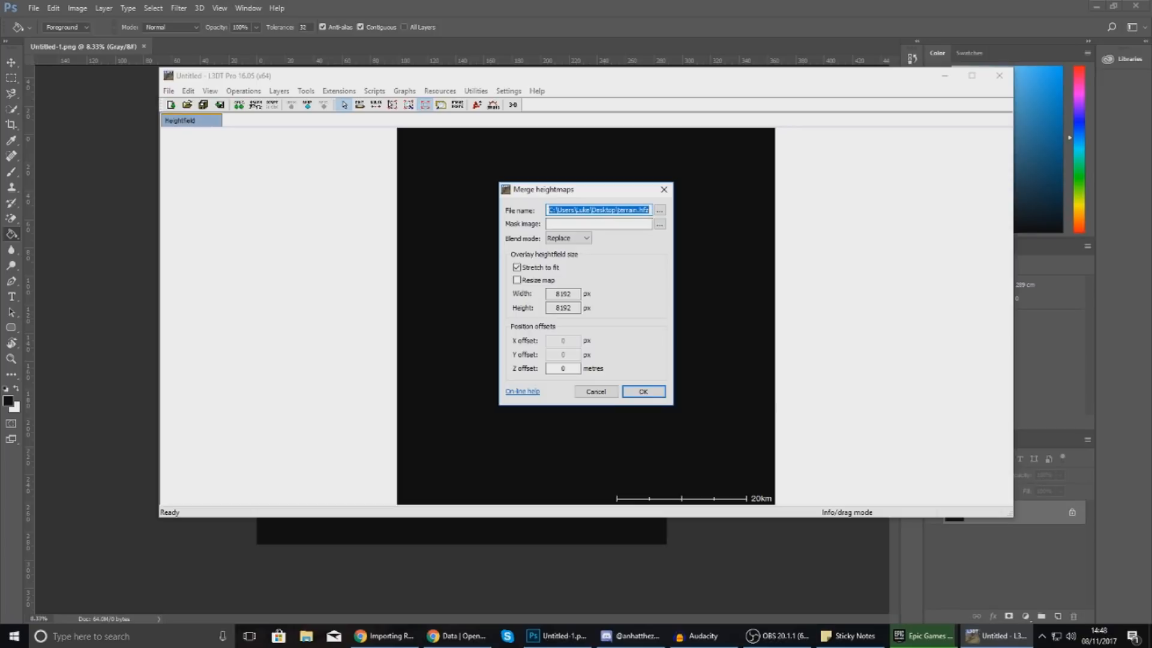
pyautogui.click(535, 268)
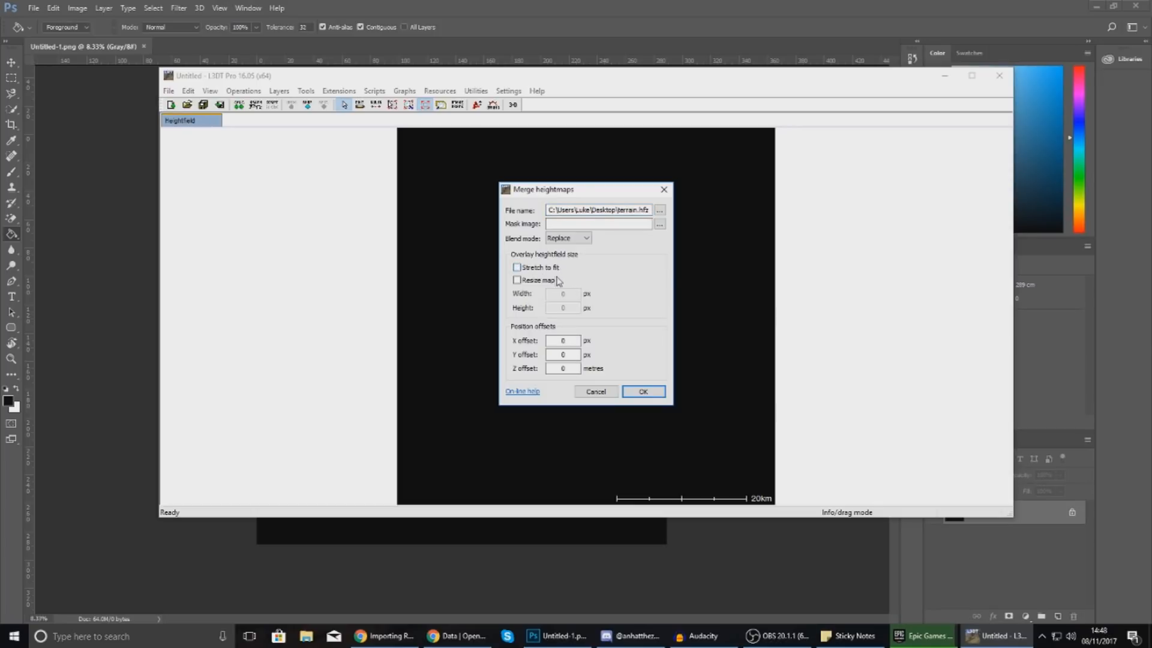
pyautogui.click(654, 394)
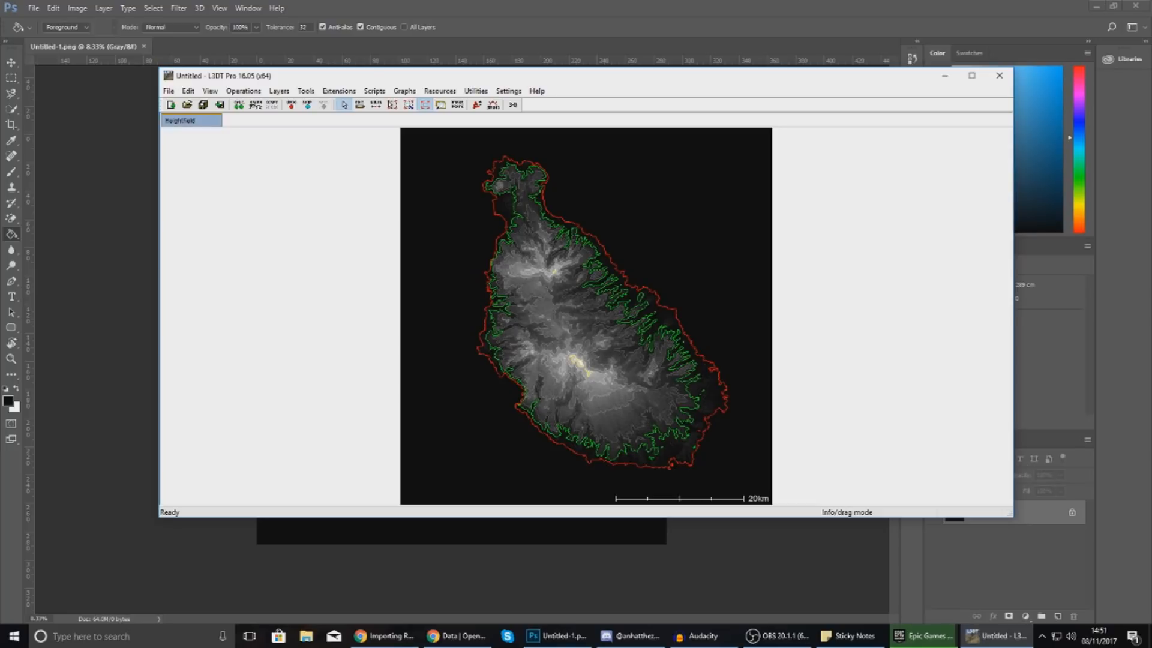
# Start exporting the heightfield as overlapped tiles.
pyautogui.click(168, 91)
pyautogui.moveTo(198, 204)
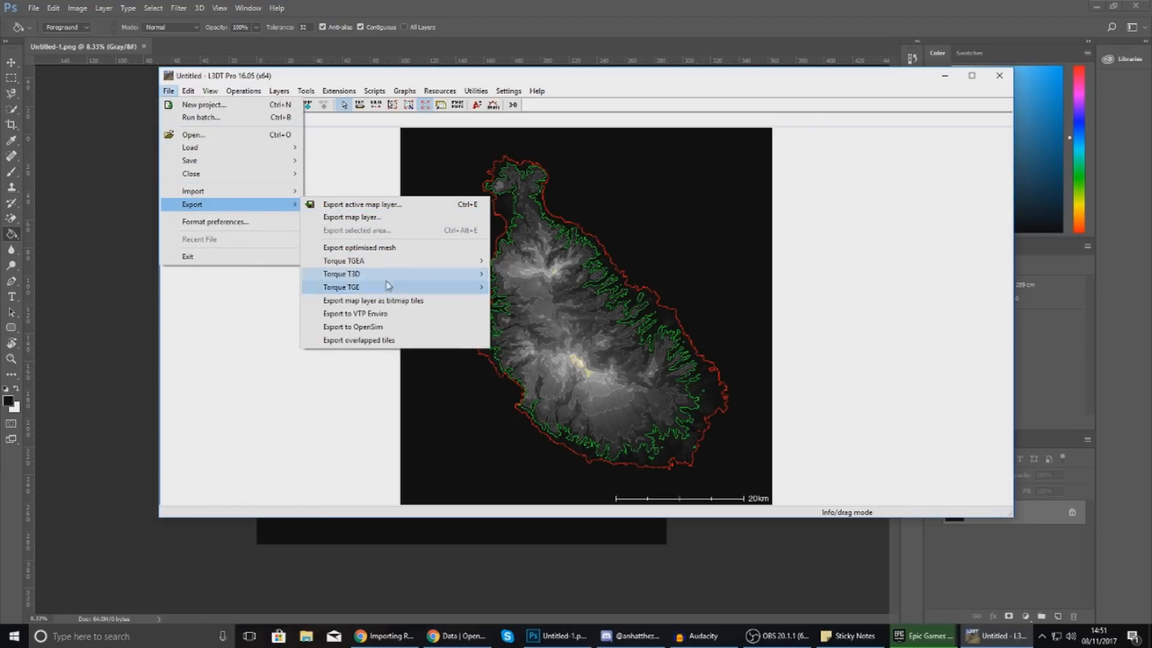
pyautogui.click(391, 340)
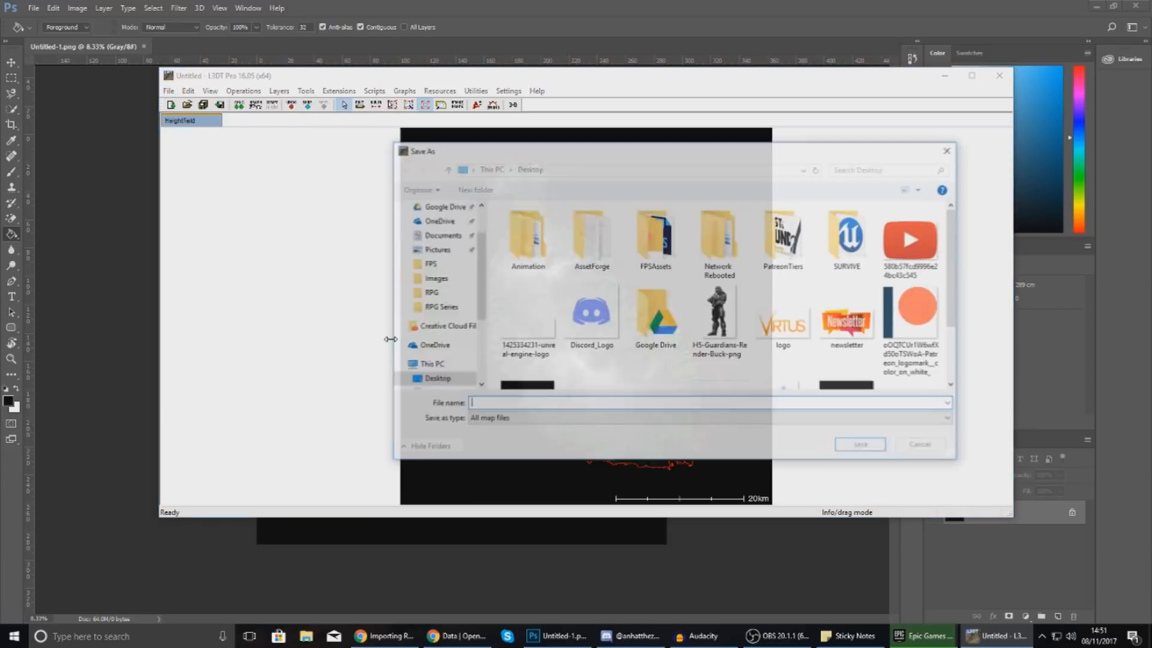
pyautogui.scroll(-1, 600, 372)
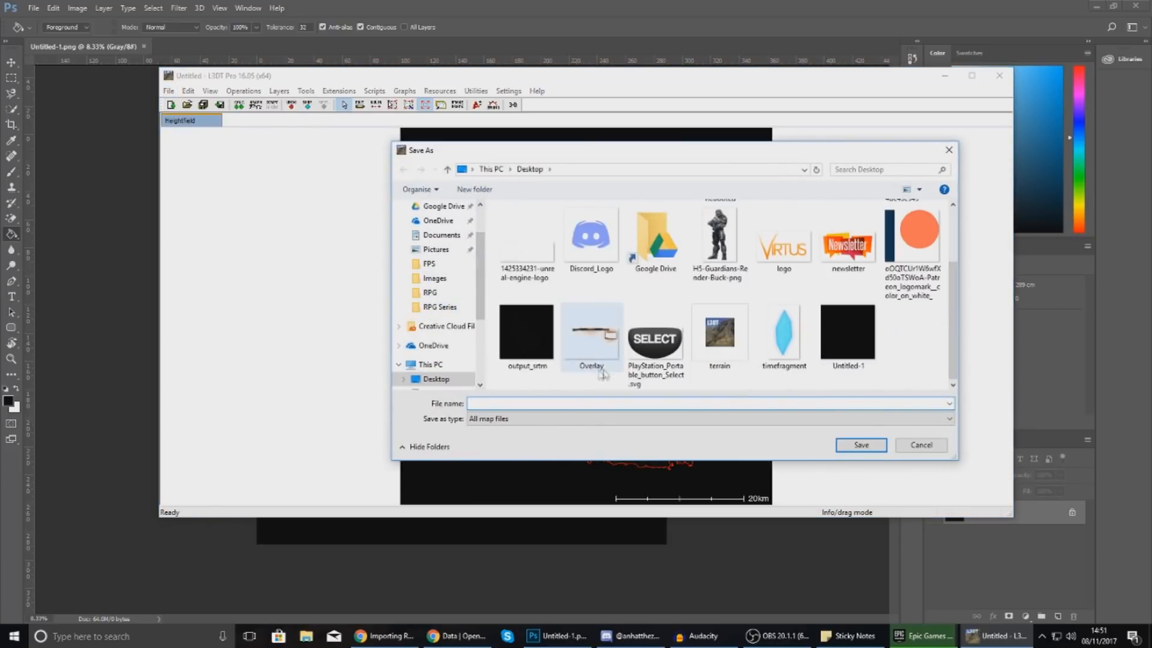
# Create a TerrainFiles folder on the Desktop and set the tiles' base name to Terrain.
pyautogui.rightClick(907, 380)
pyautogui.moveTo(959, 519)
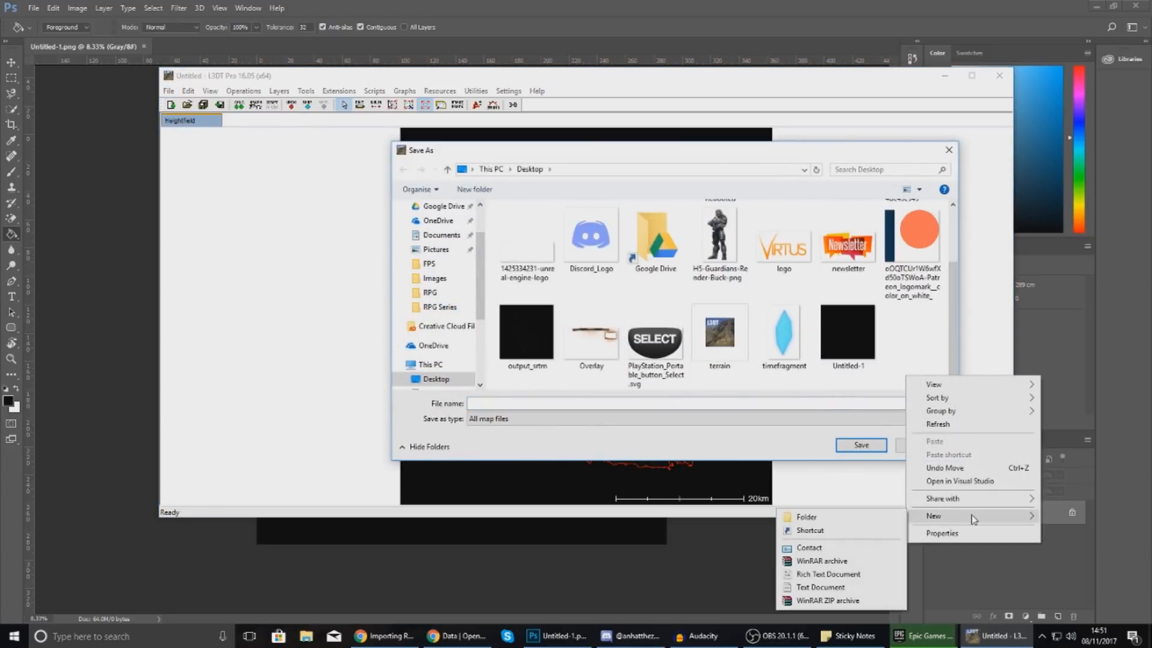
pyautogui.click(851, 520)
pyautogui.write('TerrainFiles')
pyautogui.press('Return')
pyautogui.press('Return')
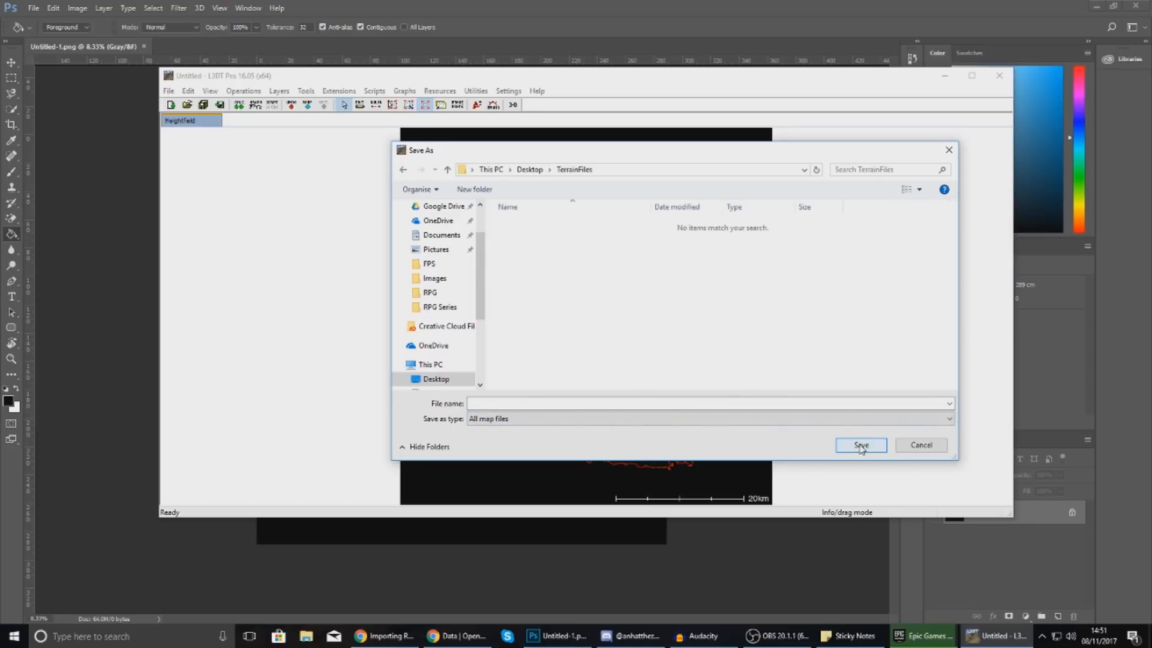
pyautogui.click(862, 402)
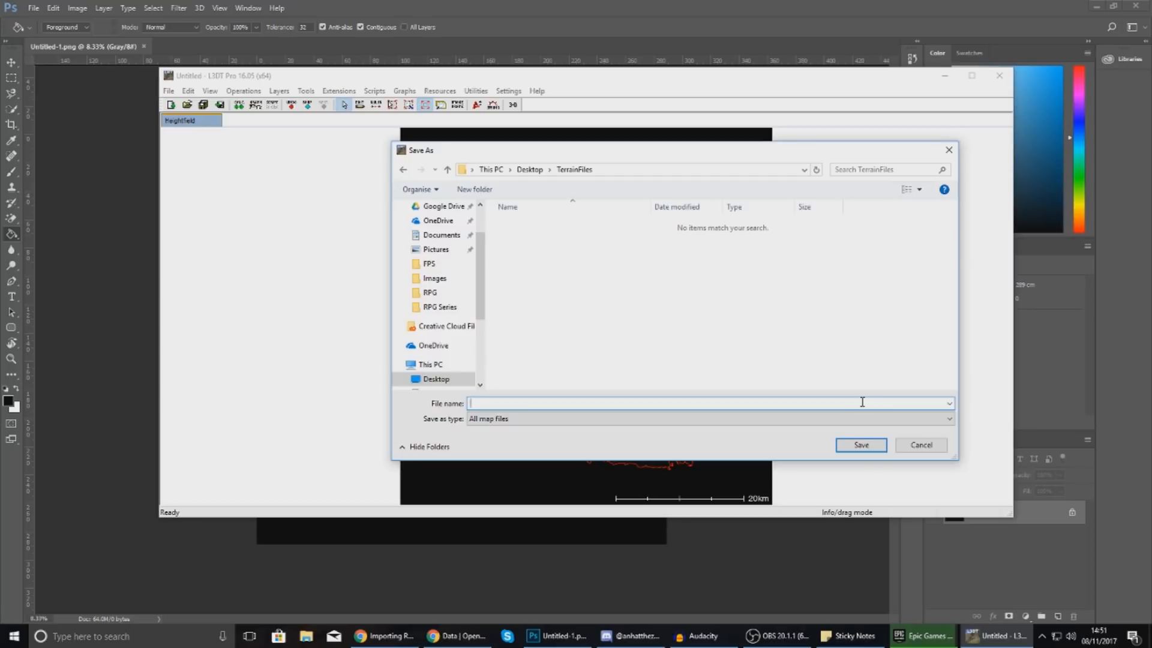
pyautogui.write('Terrain')
pyautogui.press('Return')
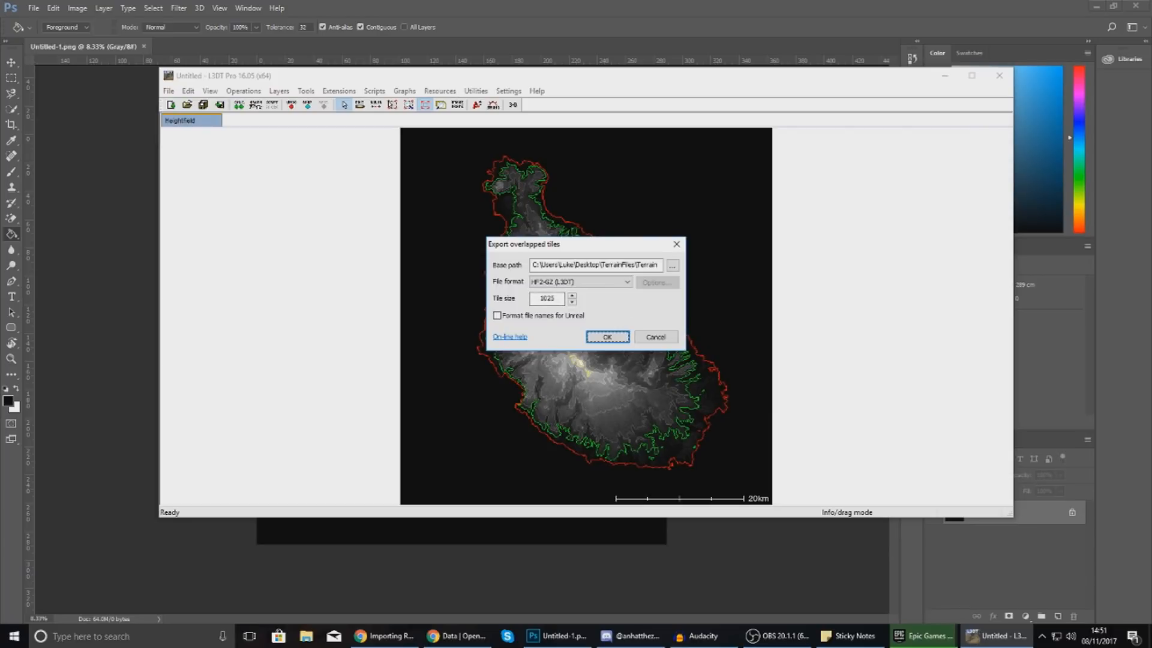
# Set R16 format, tile size 2017 and Unreal-formatted file names for the tile export.
pyautogui.click(540, 298)
pyautogui.click(558, 282)
pyautogui.click(550, 351)
pyautogui.doubleClick(540, 298)
pyautogui.write('2017')
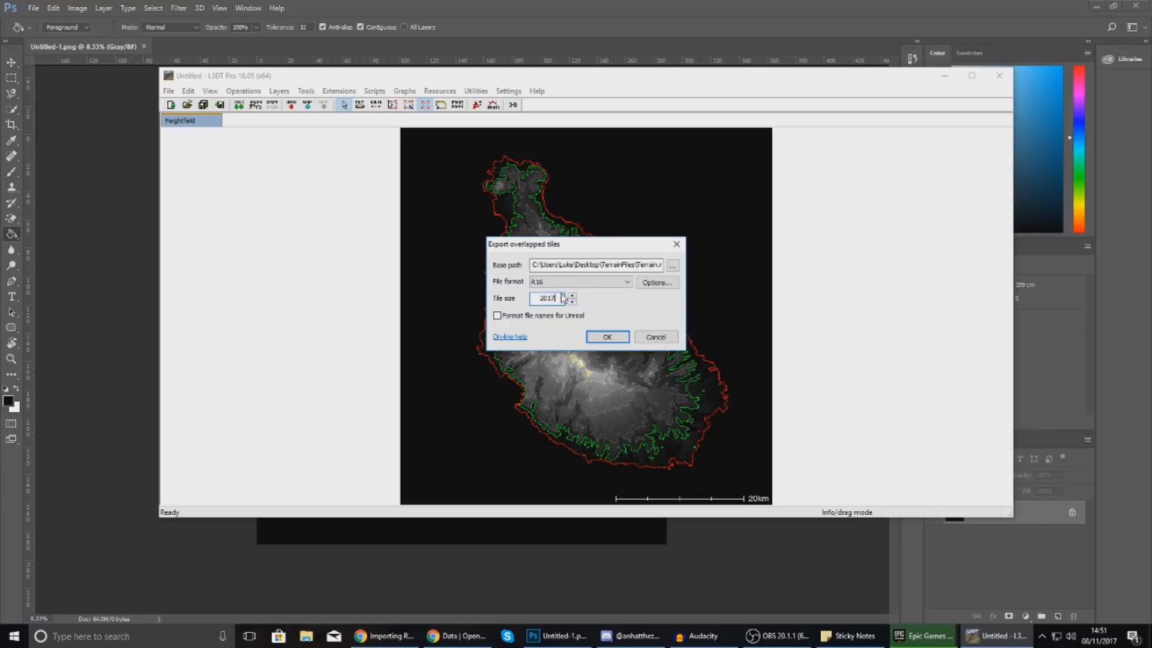
pyautogui.click(499, 318)
# Confirm the export and accept resizing the map to 8065x8065.
pyautogui.click(606, 337)
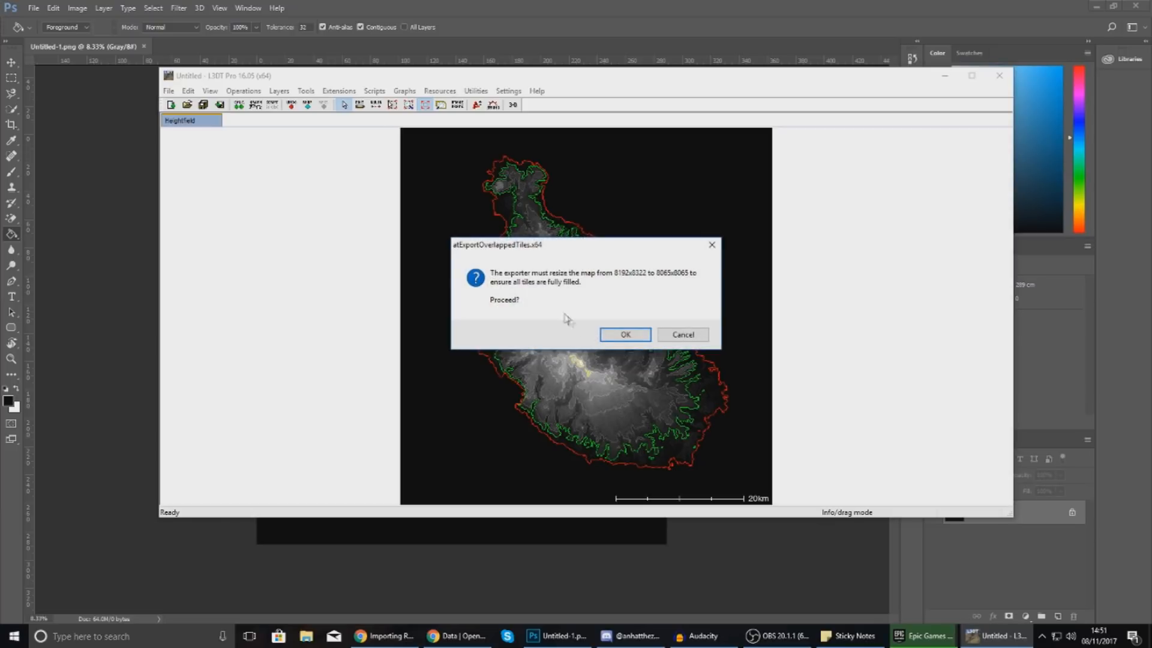
pyautogui.click(612, 337)
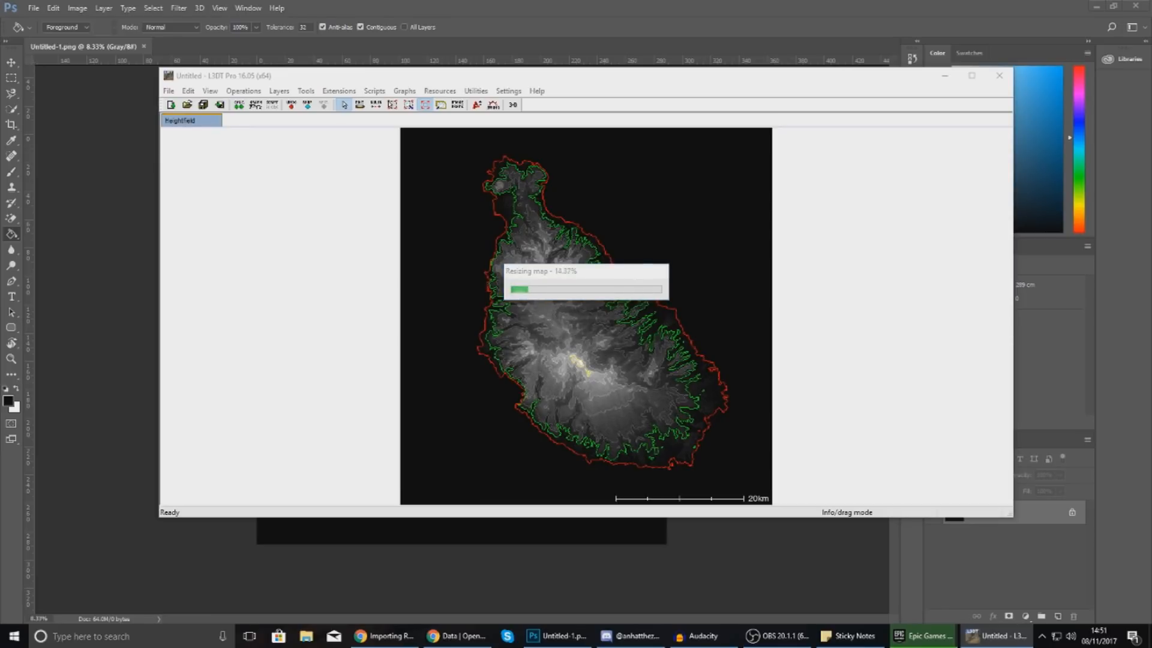
pyautogui.press('super+e')
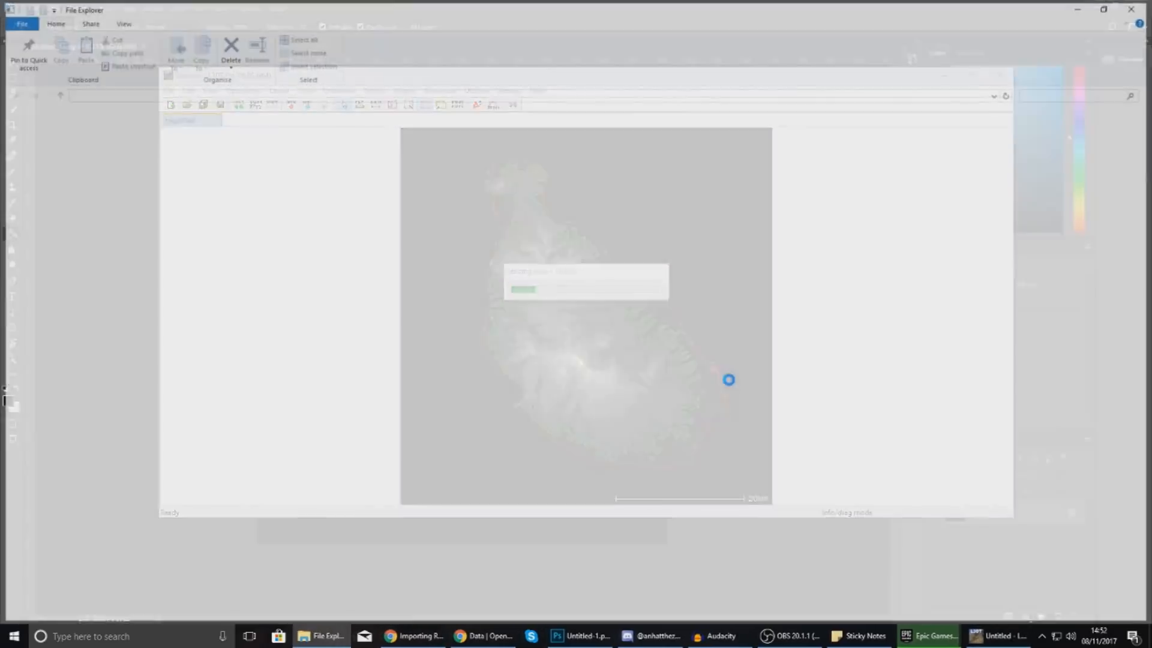
pyautogui.click(1137, 5)
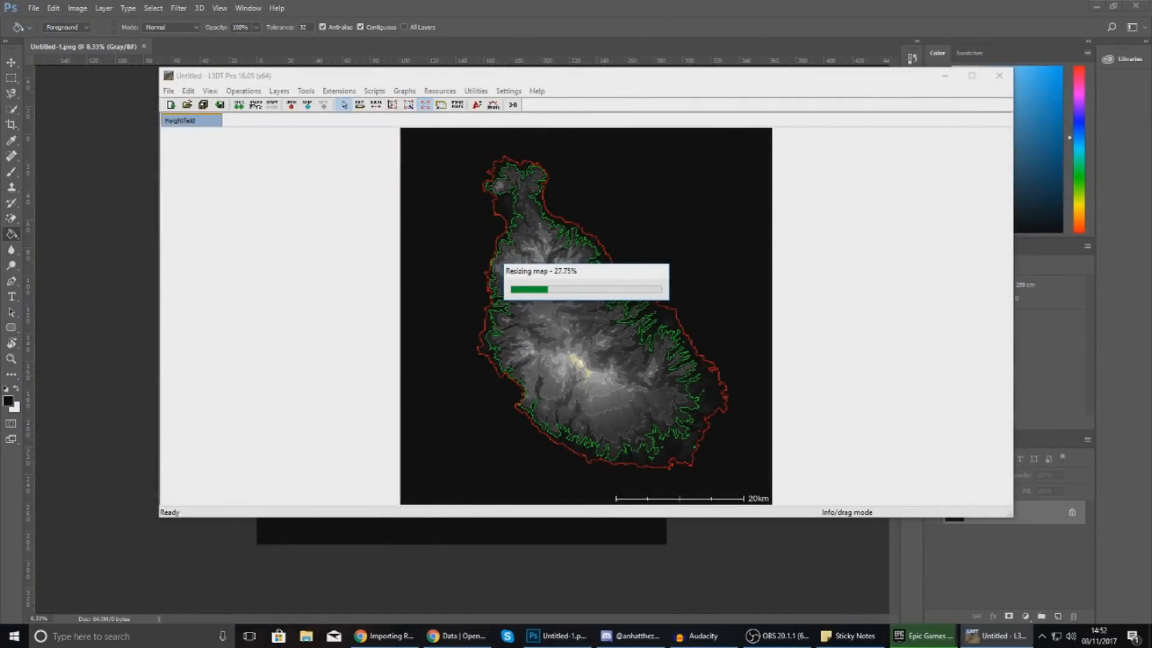
# Launch Unreal Engine 4.17.2 from the Epic Games Launcher library.
pyautogui.click(13, 636)
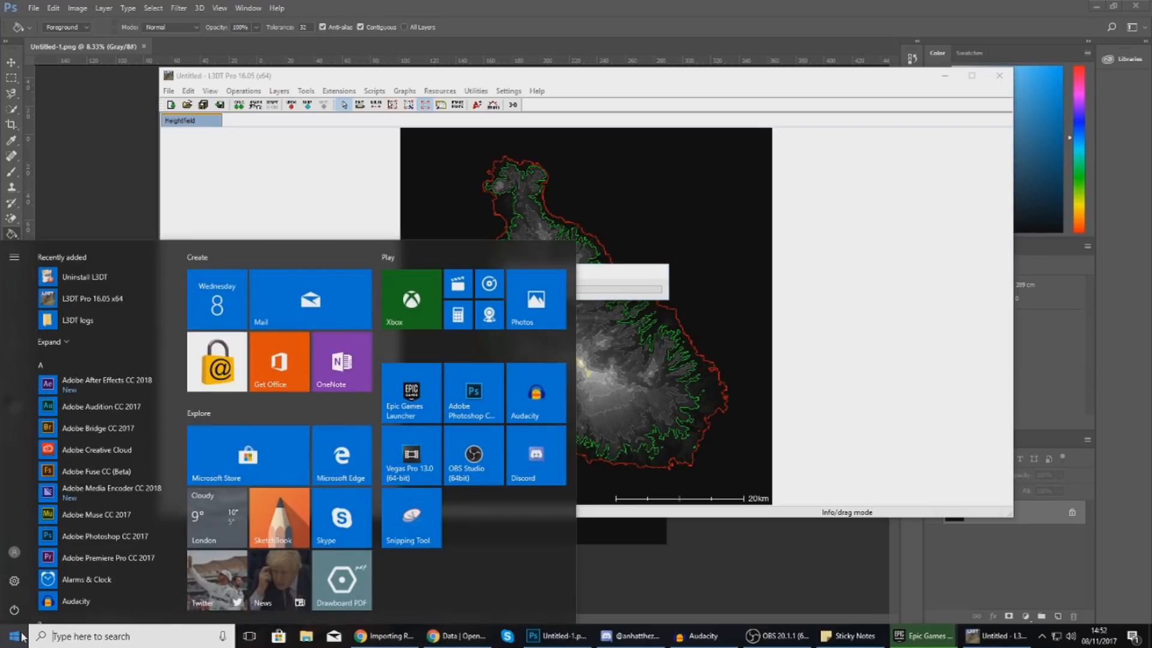
pyautogui.click(922, 636)
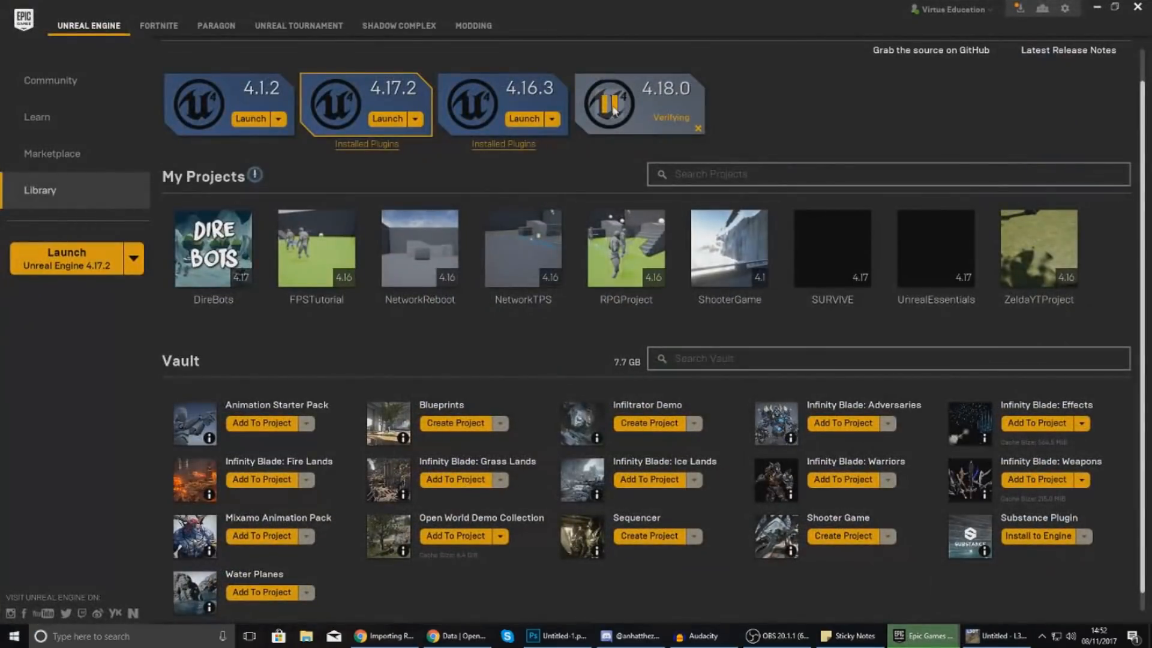
pyautogui.click(391, 120)
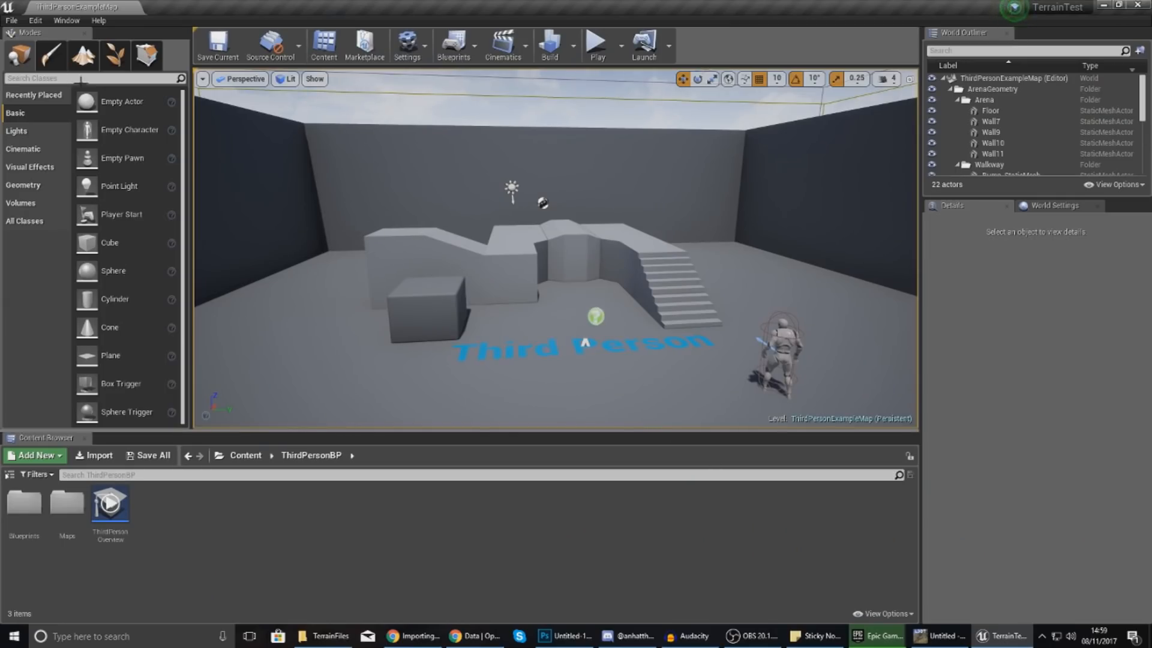
# Create a new empty level.
pyautogui.click(11, 20)
pyautogui.click(41, 44)
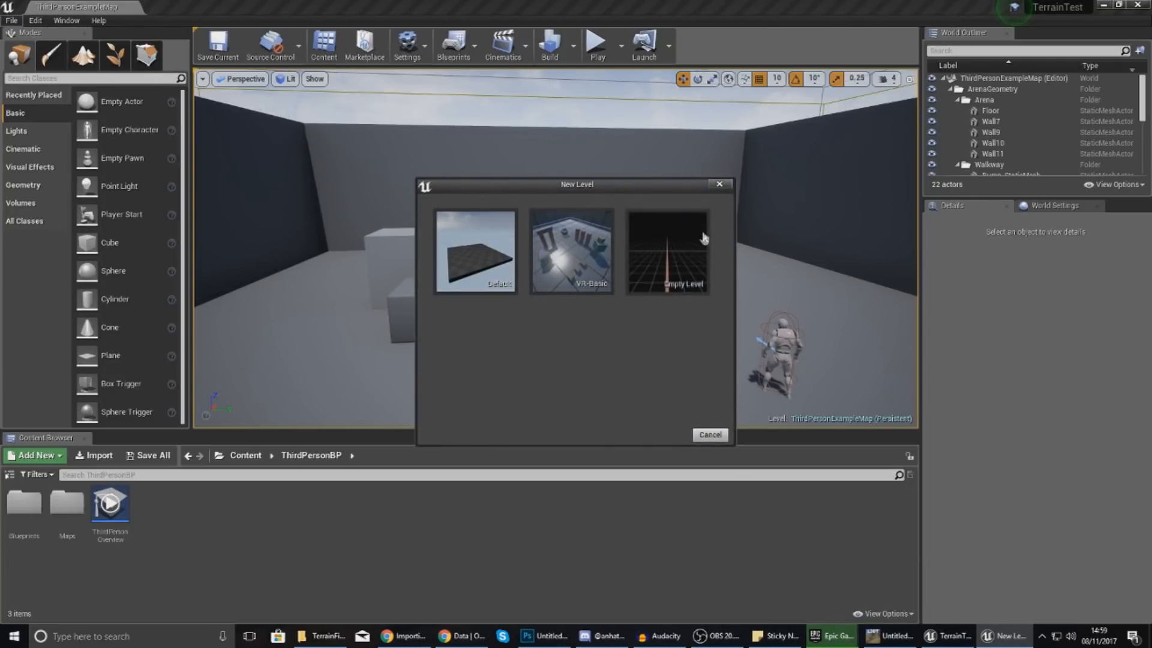
pyautogui.click(648, 267)
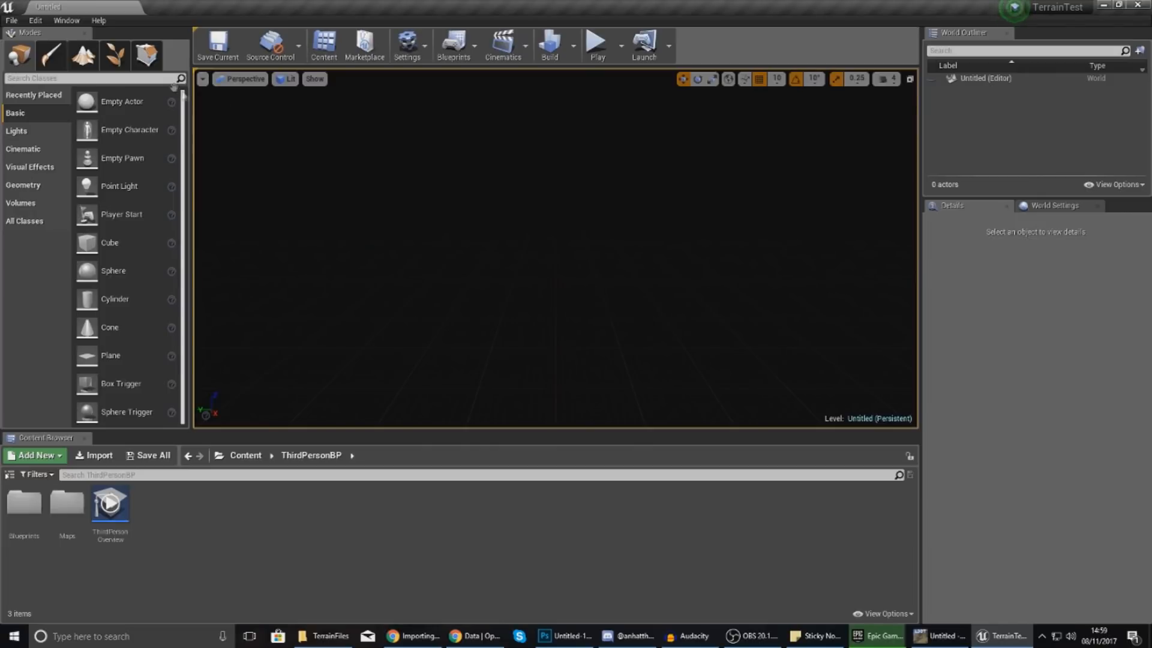
# Show World Settings and tick Enable World Composition, dismissing the save-first message.
pyautogui.click(66, 21)
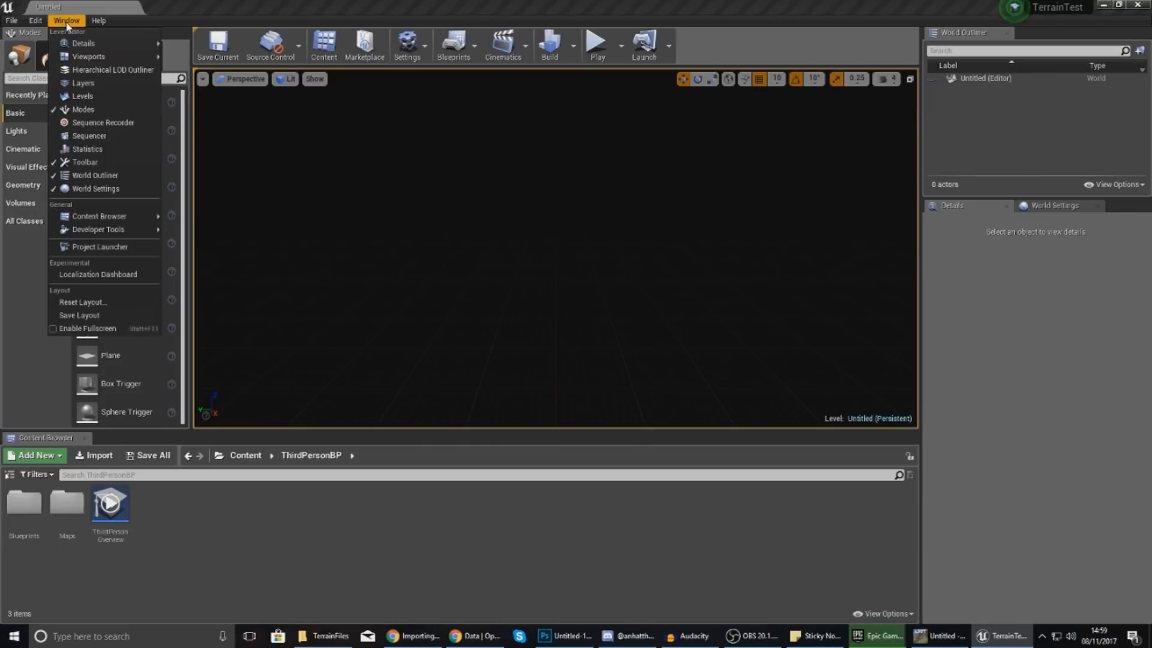
pyautogui.click(120, 189)
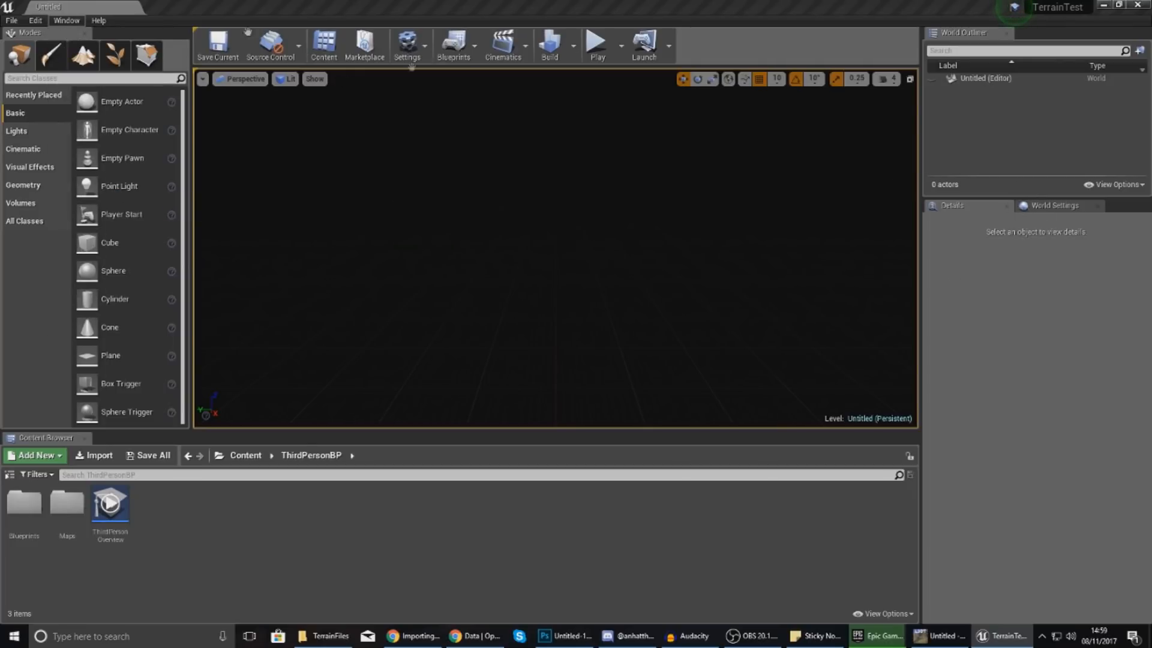
pyautogui.click(1051, 206)
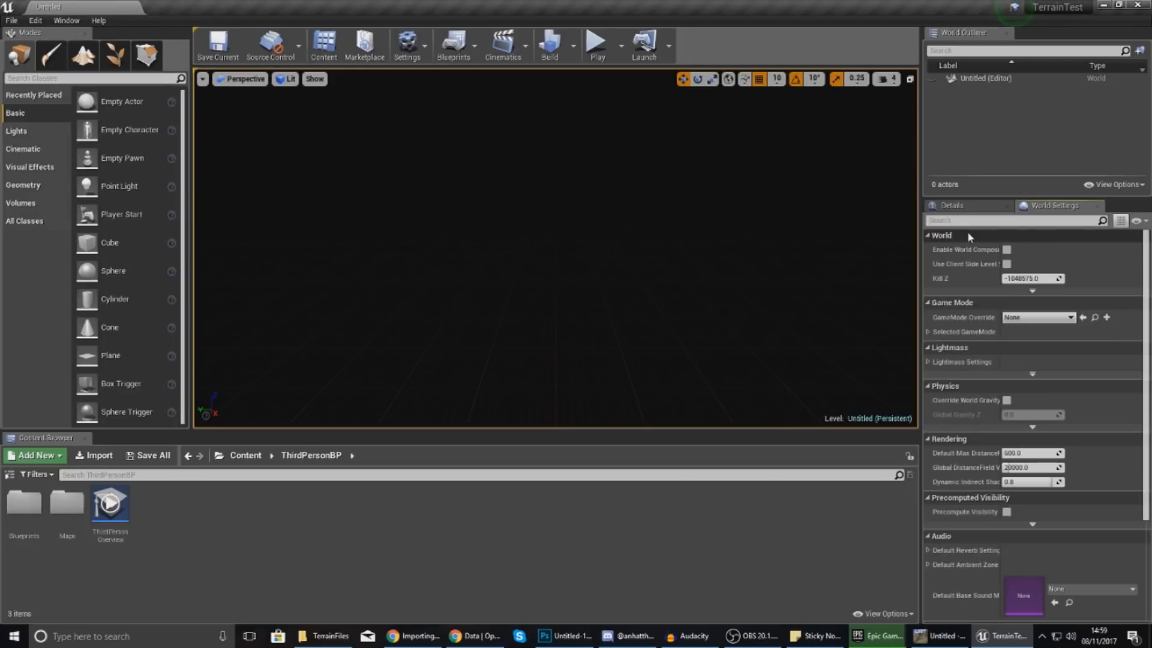
pyautogui.click(1007, 250)
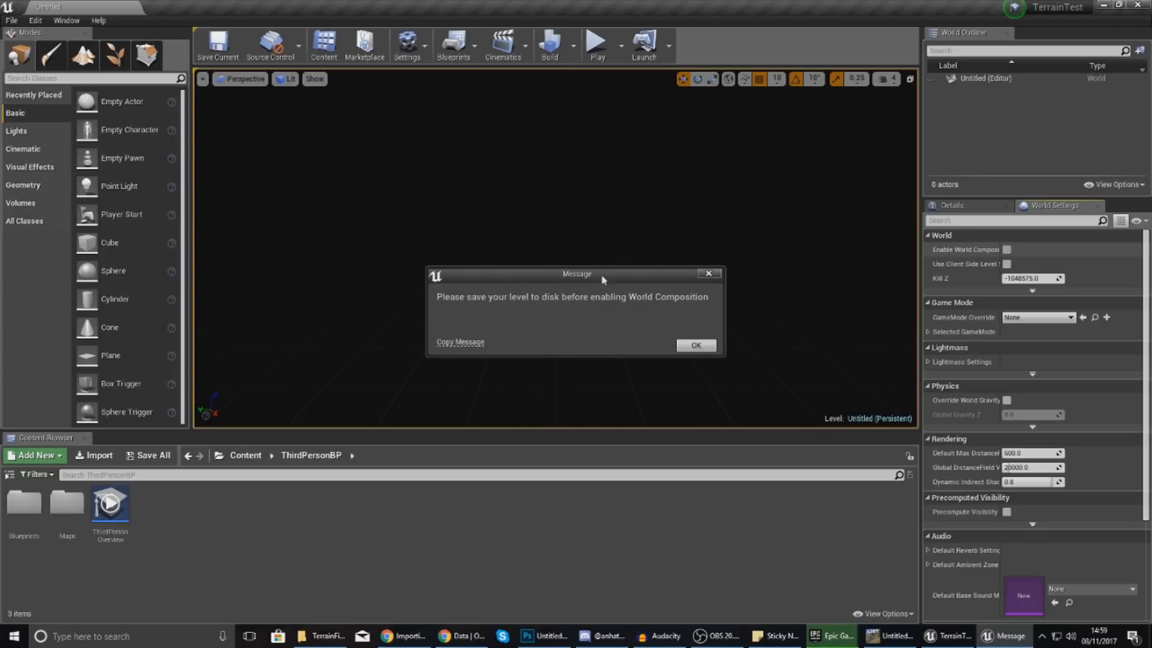
pyautogui.click(710, 278)
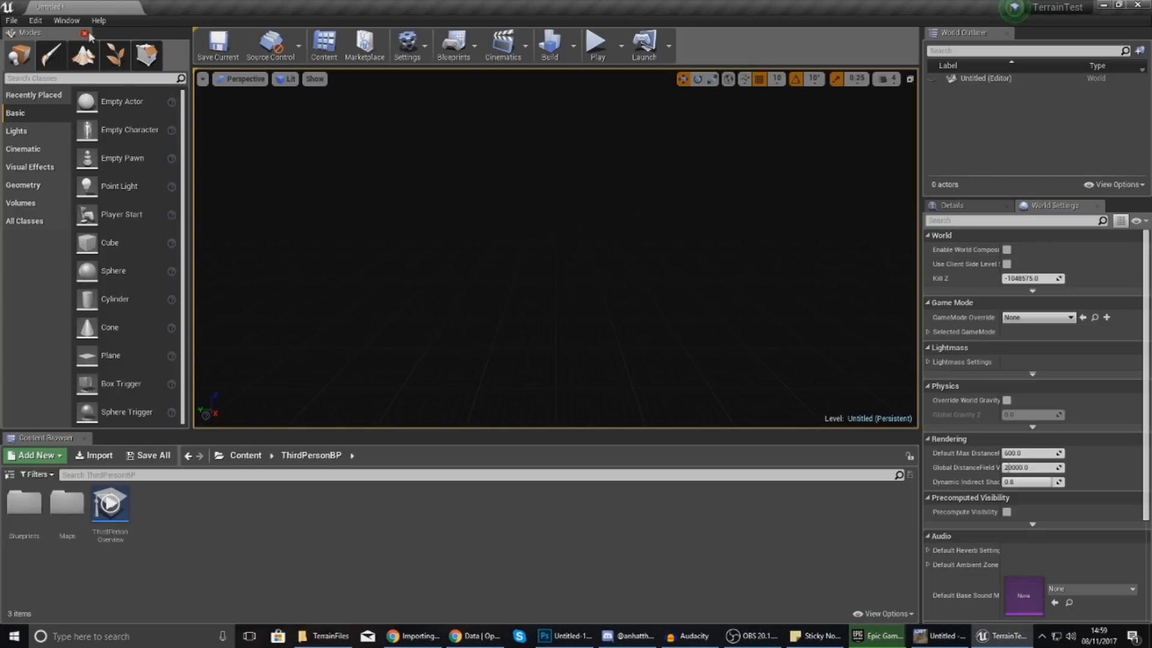
pyautogui.click(11, 20)
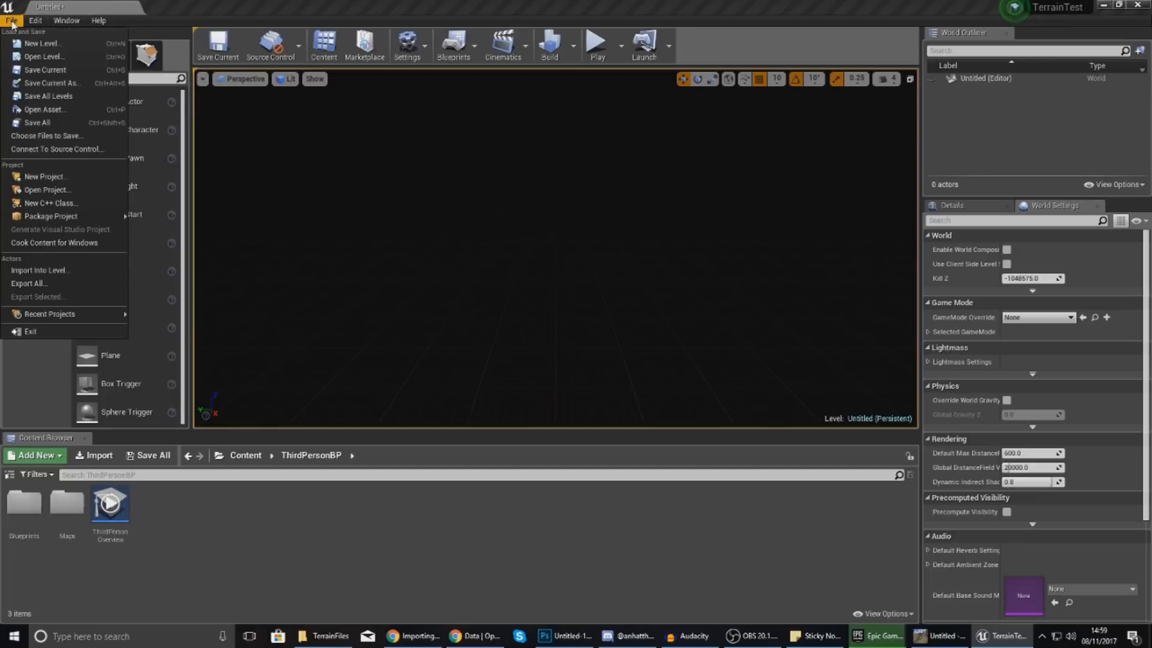
# Save the level as TerrainTest, enable World Composition and accept the found sub-levels.
pyautogui.click(64, 72)
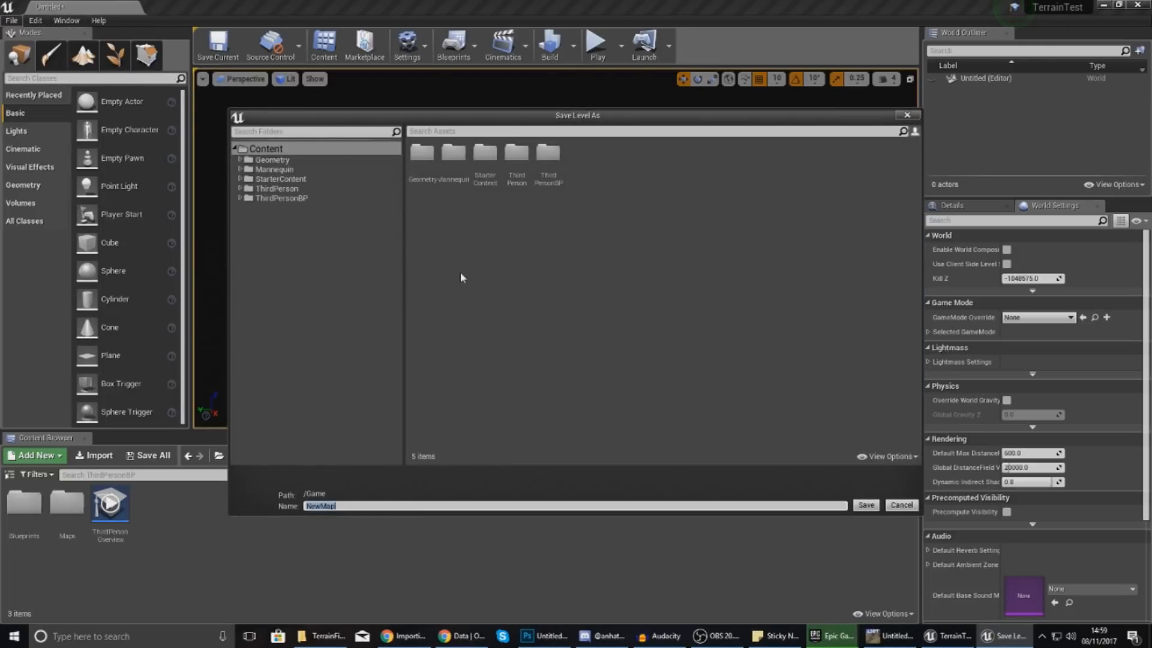
pyautogui.write('TerrainTest')
pyautogui.press('Return')
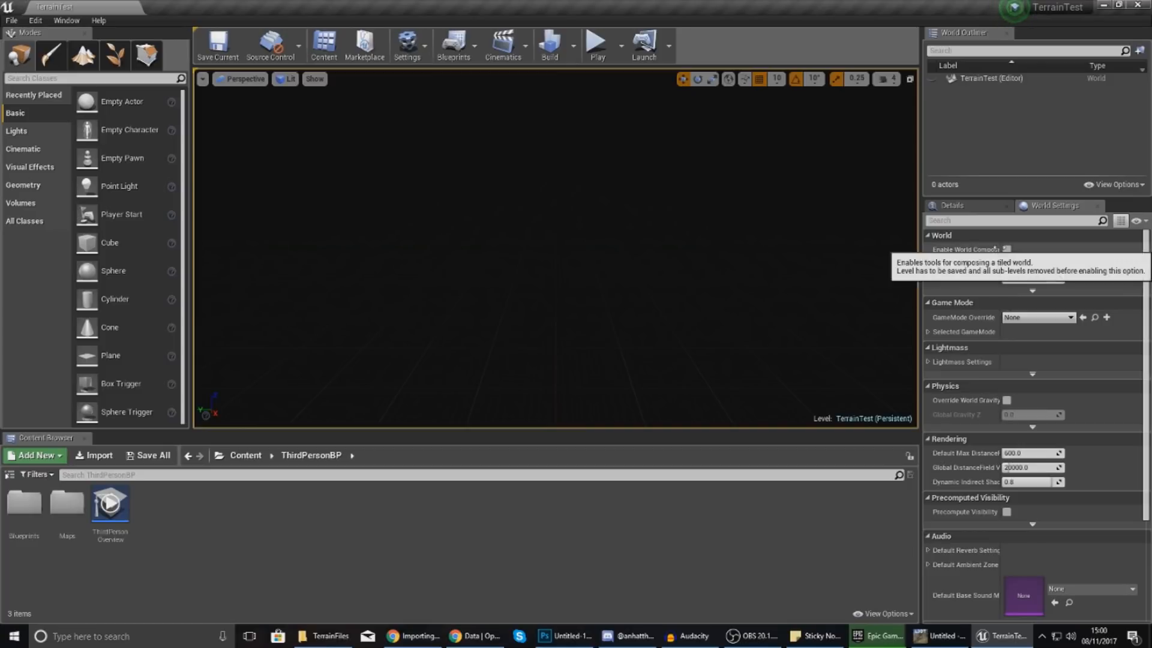
pyautogui.click(1007, 250)
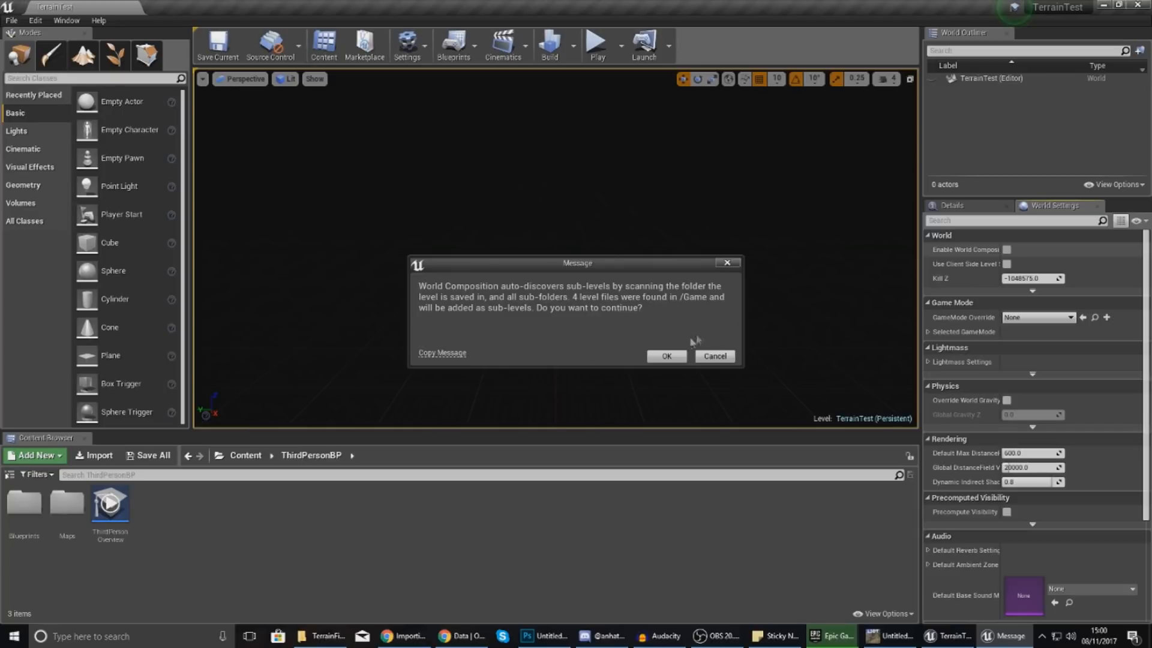
pyautogui.click(675, 357)
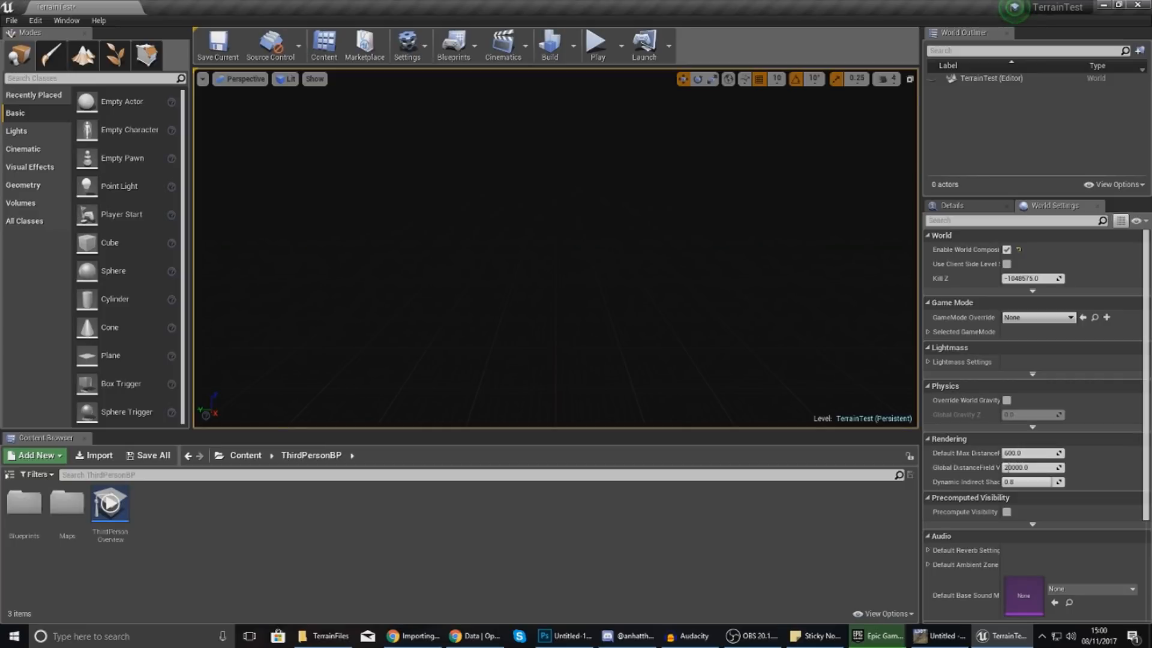
# Search the web for 'google maps' and open Google Maps.
pyautogui.moveTo(608, 152); pyautogui.dragTo(410, 212)
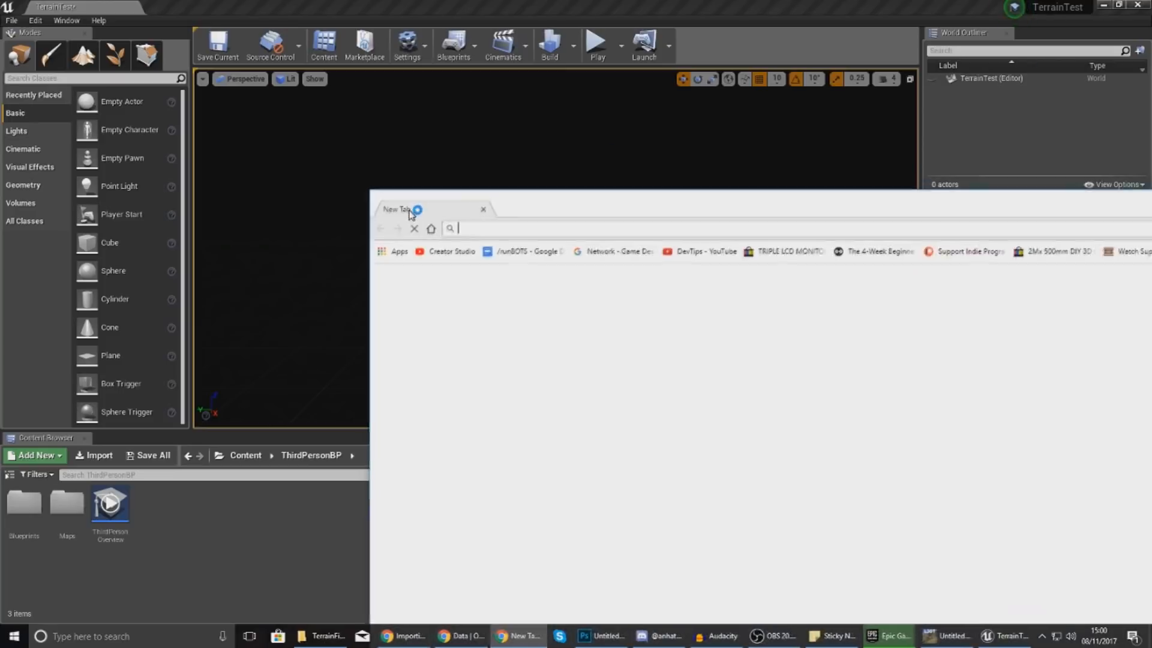
pyautogui.write('google maps')
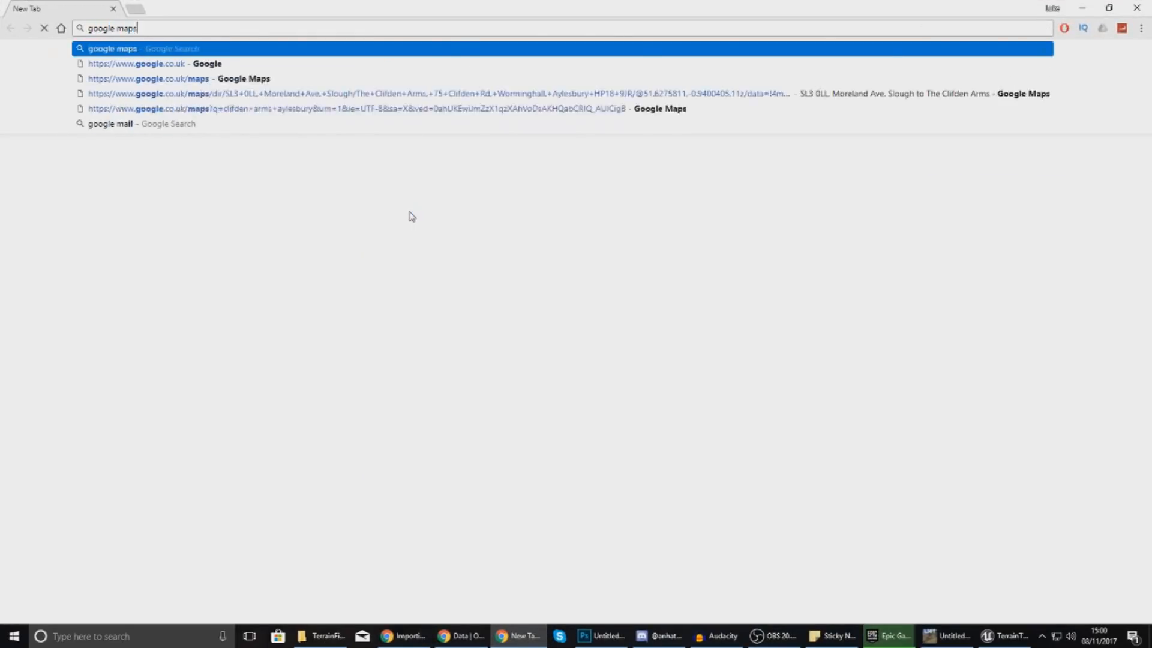
pyautogui.press('Return')
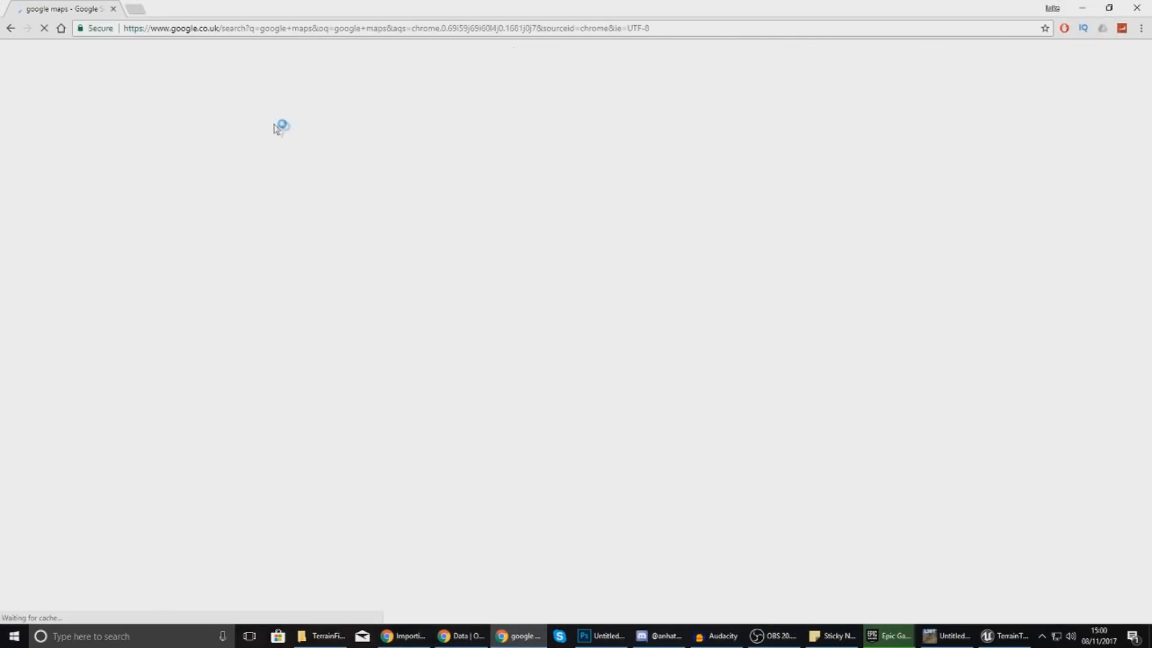
pyautogui.click(129, 155)
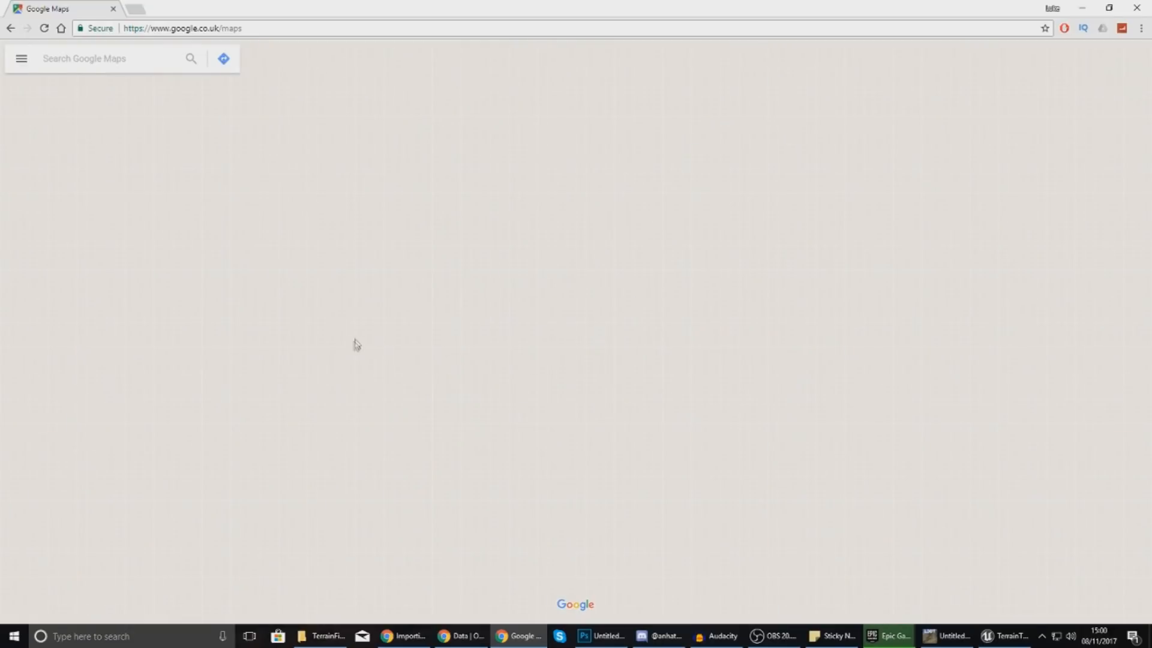
# Pan and zoom the world map across the Atlantic to Santiago island.
pyautogui.scroll(-3, 362, 348)
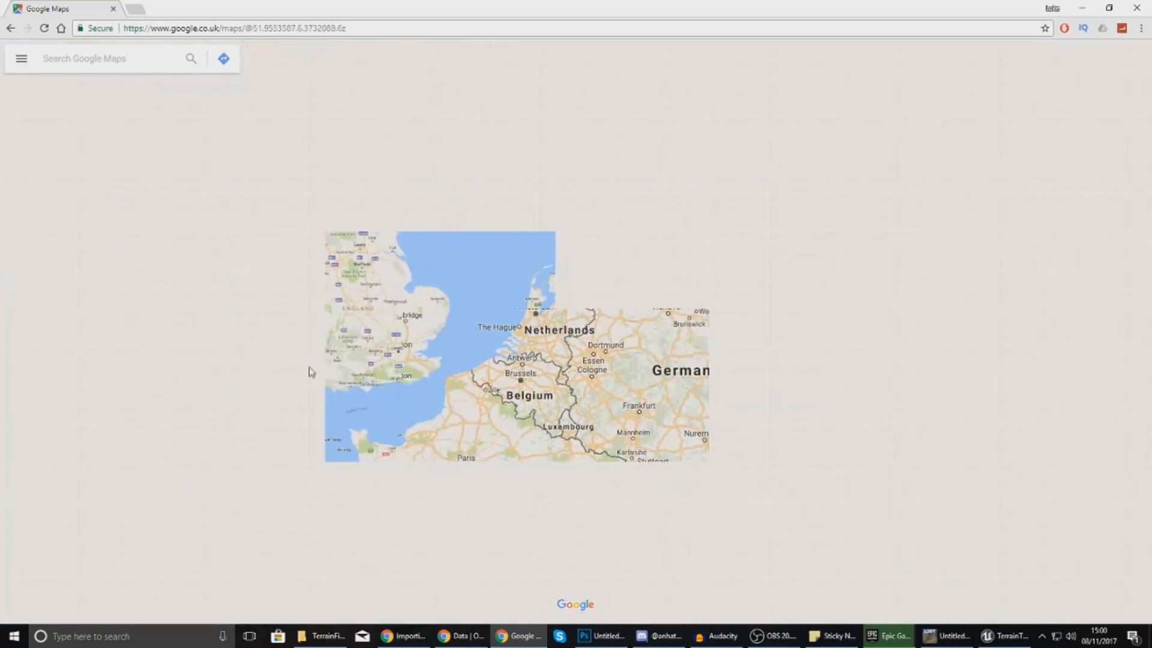
pyautogui.scroll(-1, 452, 401)
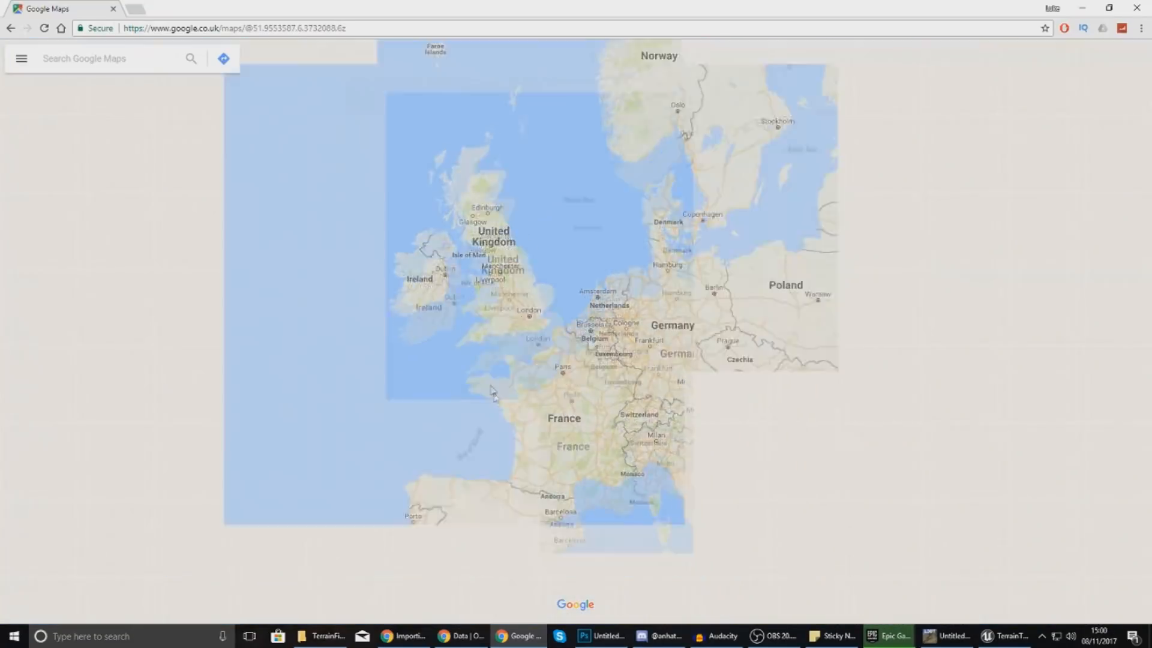
pyautogui.scroll(-2, 436, 481)
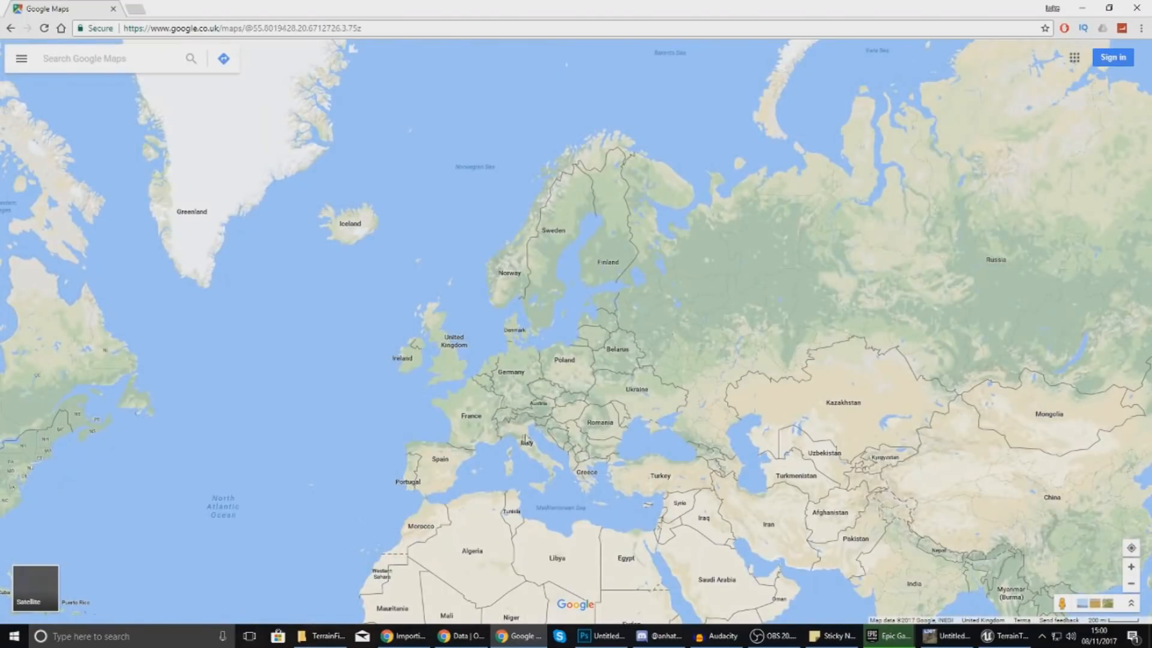
pyautogui.moveTo(456, 449); pyautogui.dragTo(621, 227)
pyautogui.scroll(5, 581, 355)
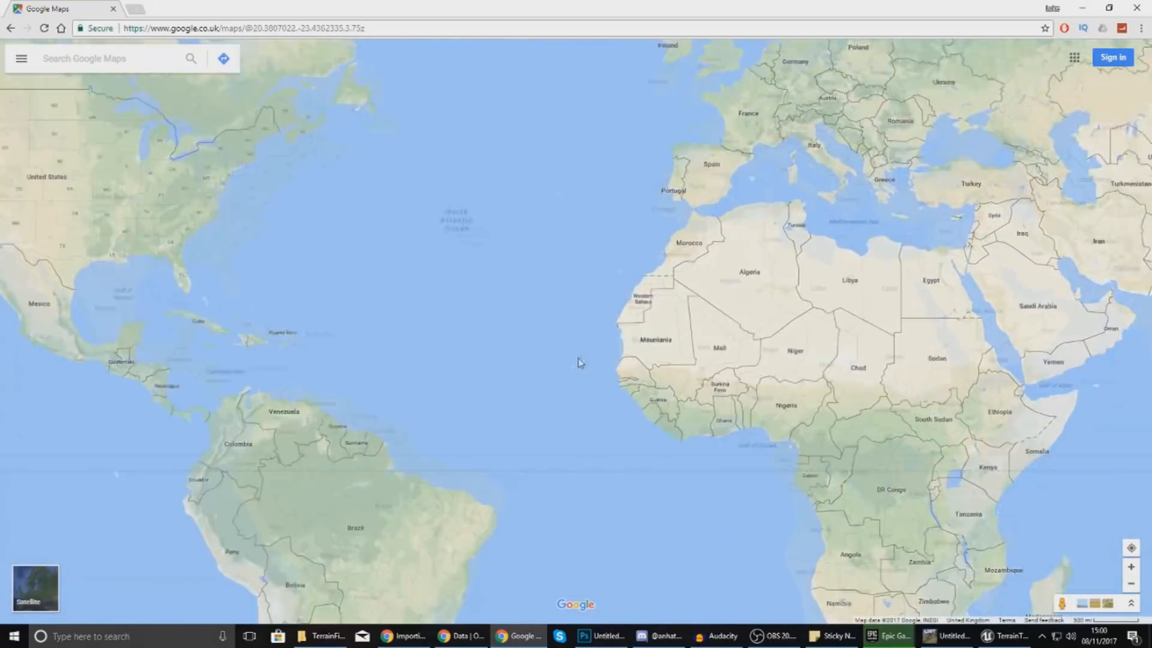
pyautogui.scroll(5, 484, 414)
pyautogui.scroll(5, 486, 417)
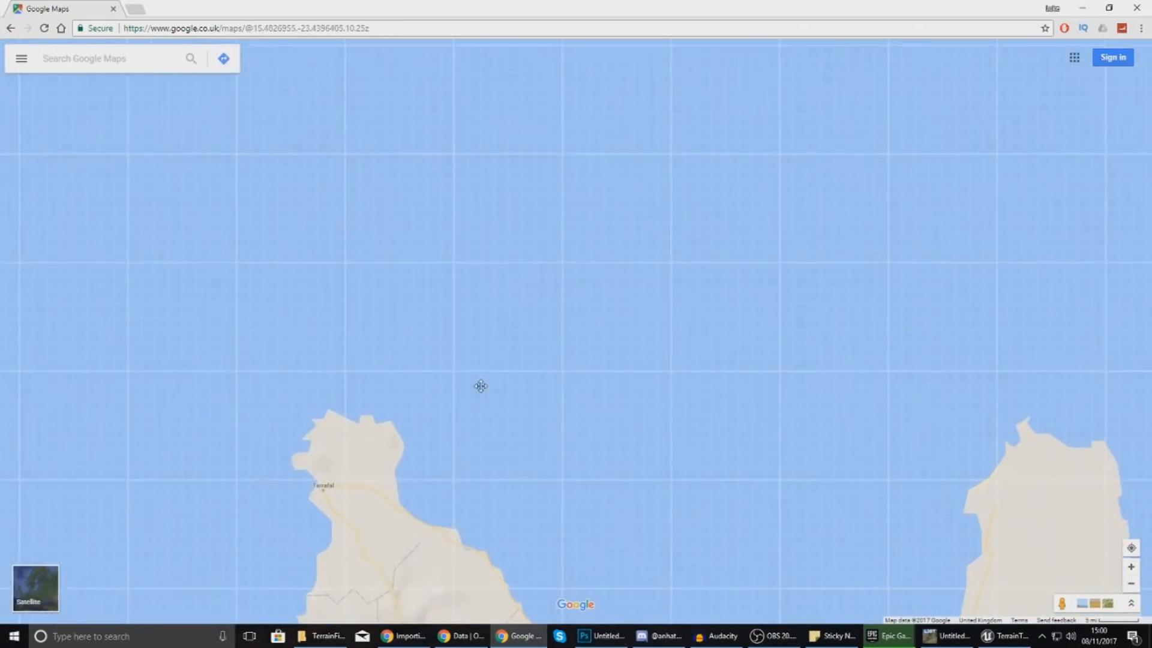
pyautogui.scroll(-1, 545, 157)
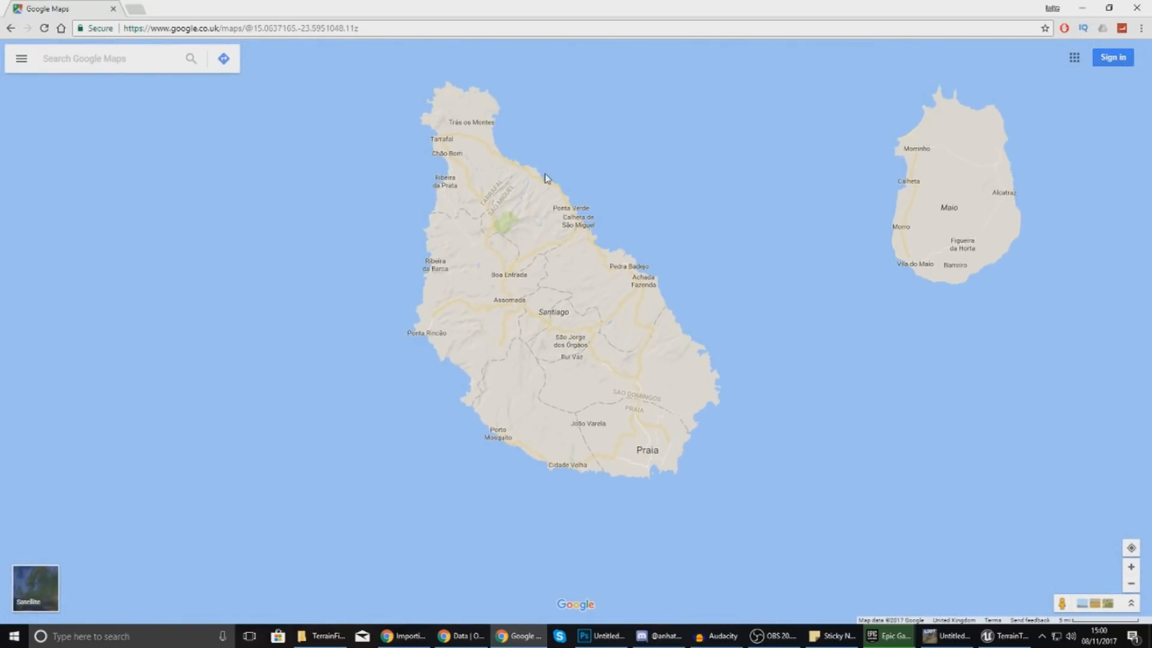
# Measure Santiago's west-to-east coast width as 34.96 mi (56.26 km) and bring up Calculator.
pyautogui.rightClick(364, 384)
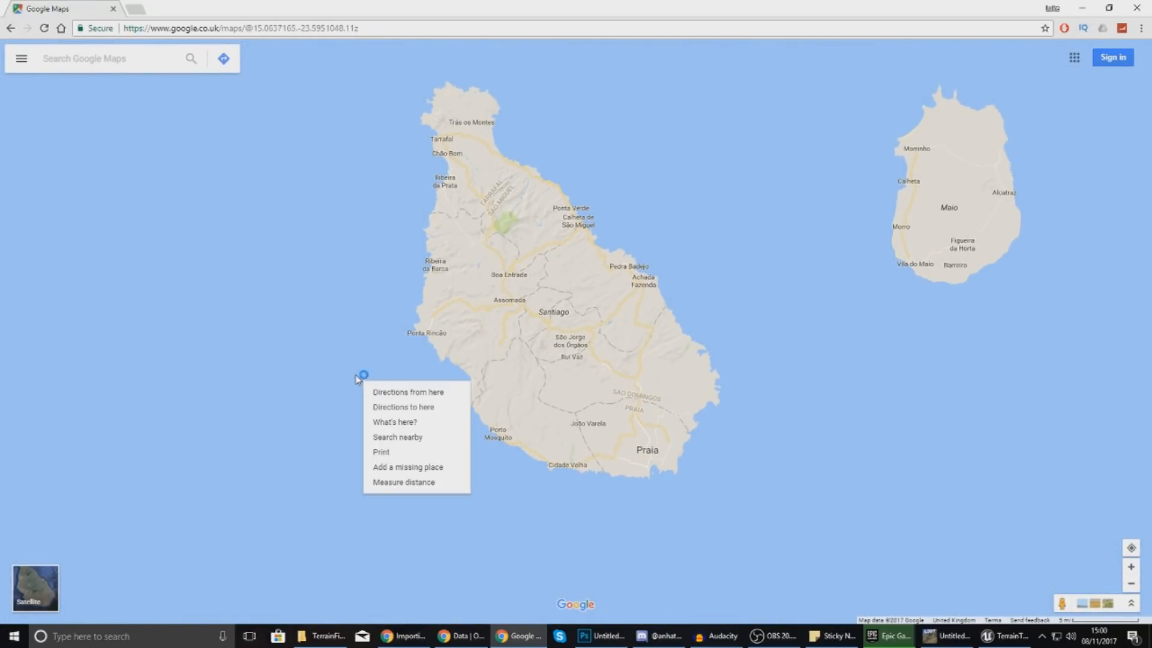
pyautogui.rightClick(351, 352)
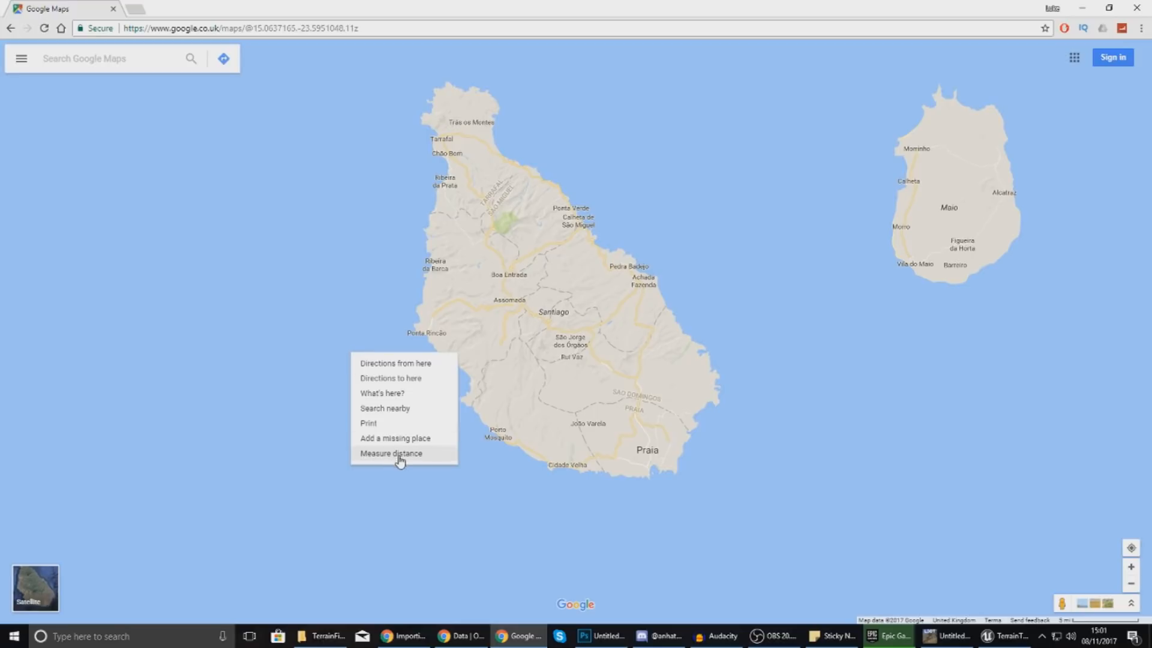
pyautogui.click(402, 454)
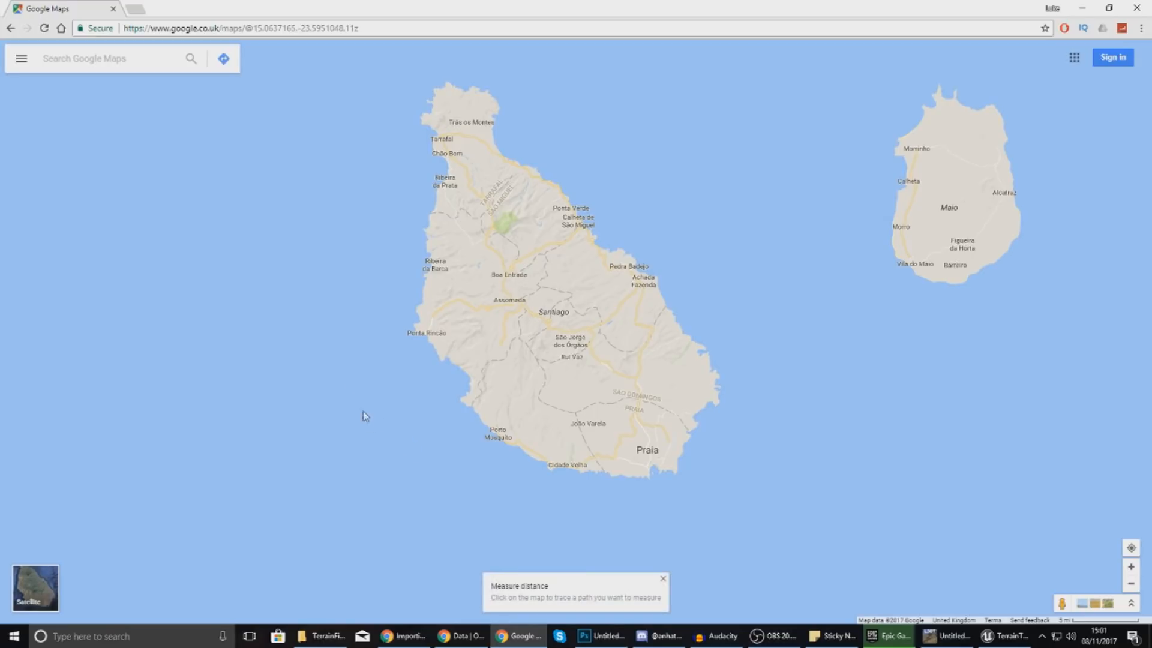
pyautogui.moveTo(318, 325)
pyautogui.mouseDown()
pyautogui.moveTo(408, 326)
pyautogui.moveTo(324, 327)
pyautogui.mouseUp()
pyautogui.click(812, 355)
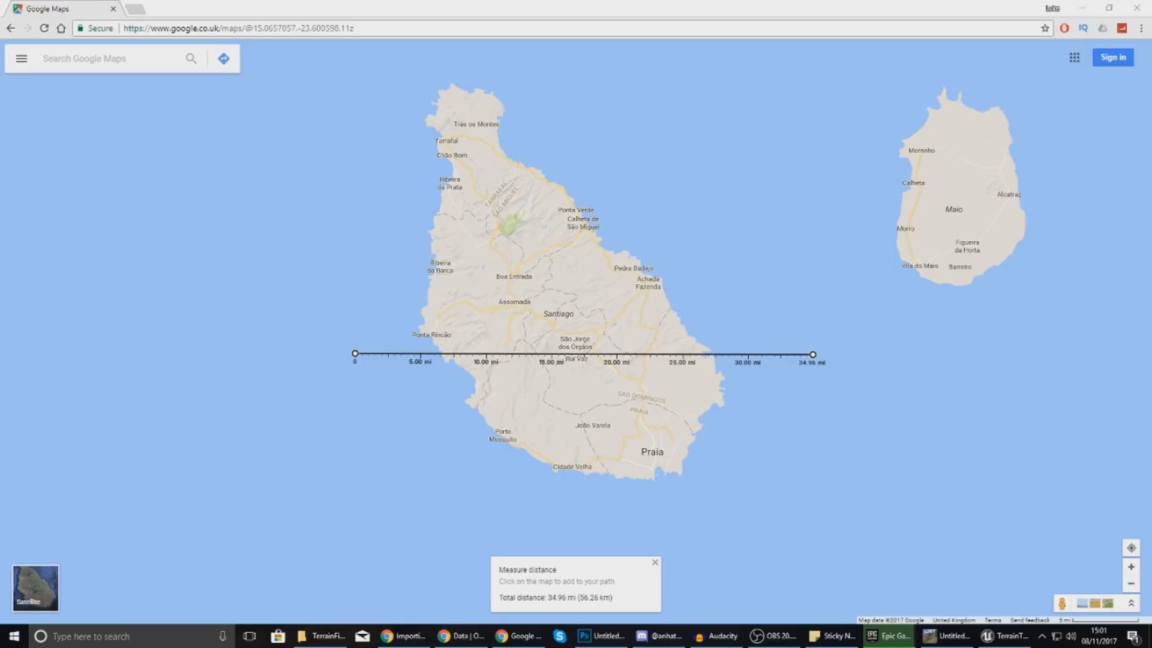
pyautogui.press('Return')
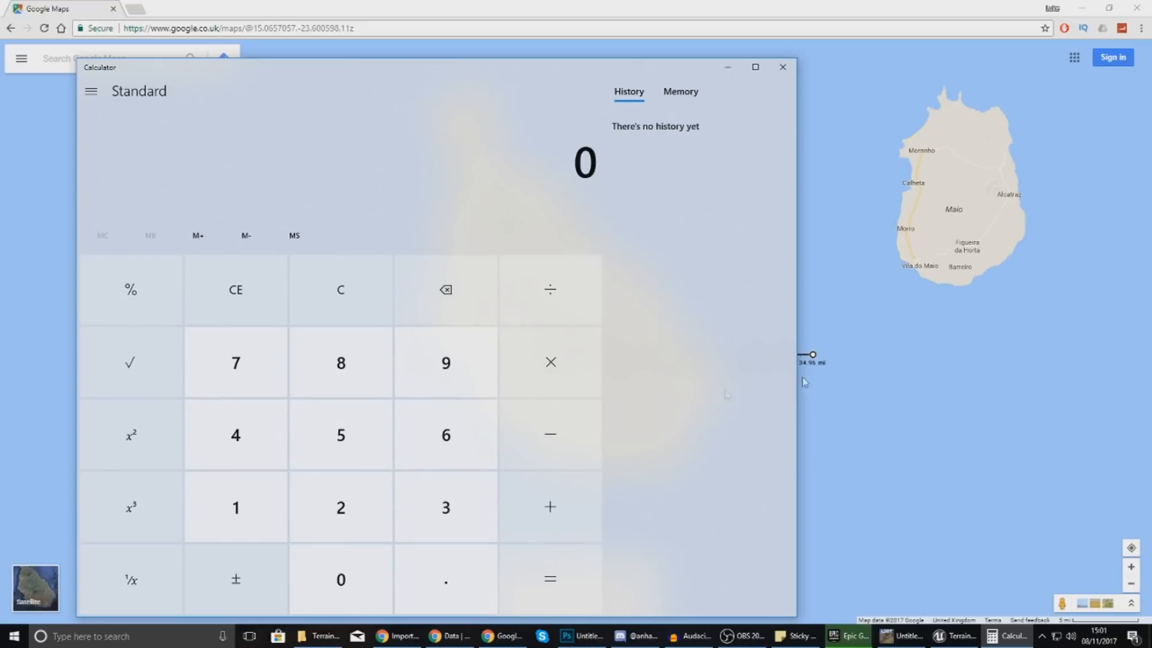
# Compute 35 ÷ 8 = 4.375 in Calculator.
pyautogui.click(456, 520)
pyautogui.click(368, 439)
pyautogui.click(528, 318)
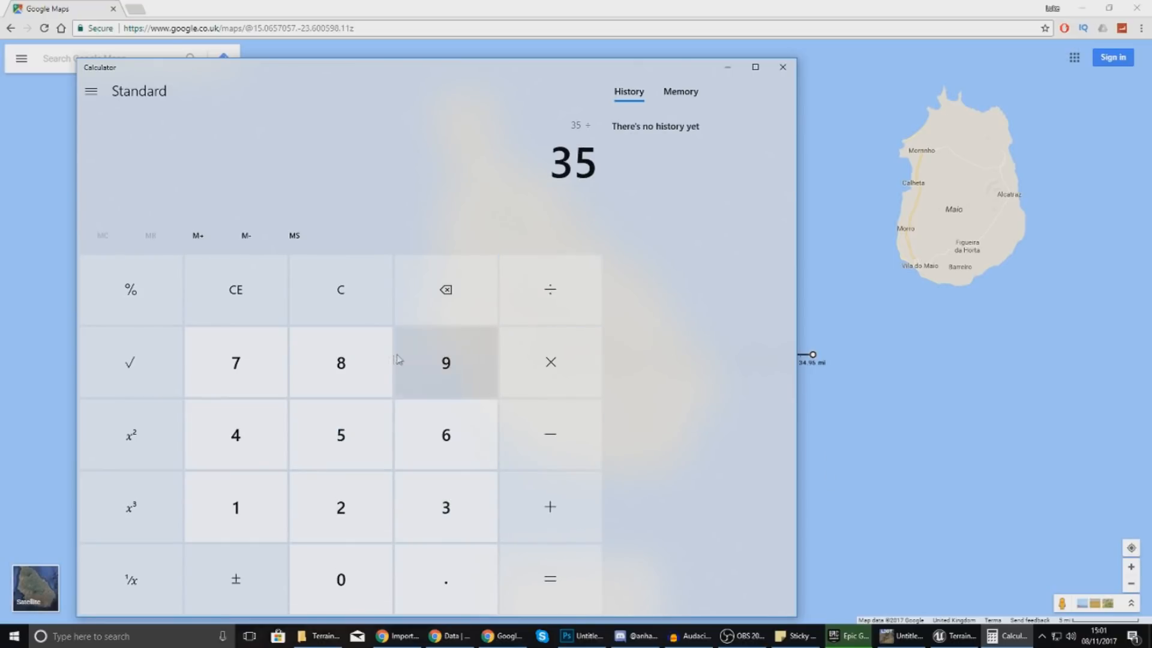
pyautogui.click(354, 362)
pyautogui.click(527, 564)
# Return to Unreal and note the result as 4.3 after the 1339 line in the sticky note.
pyautogui.click(887, 382)
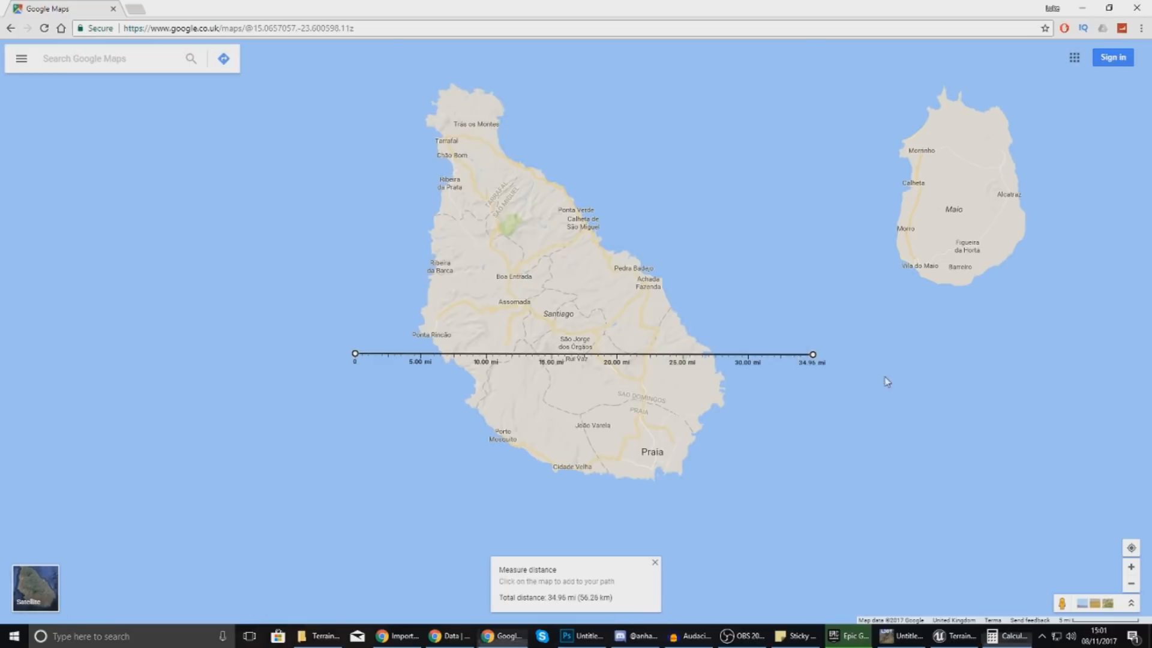
pyautogui.click(950, 637)
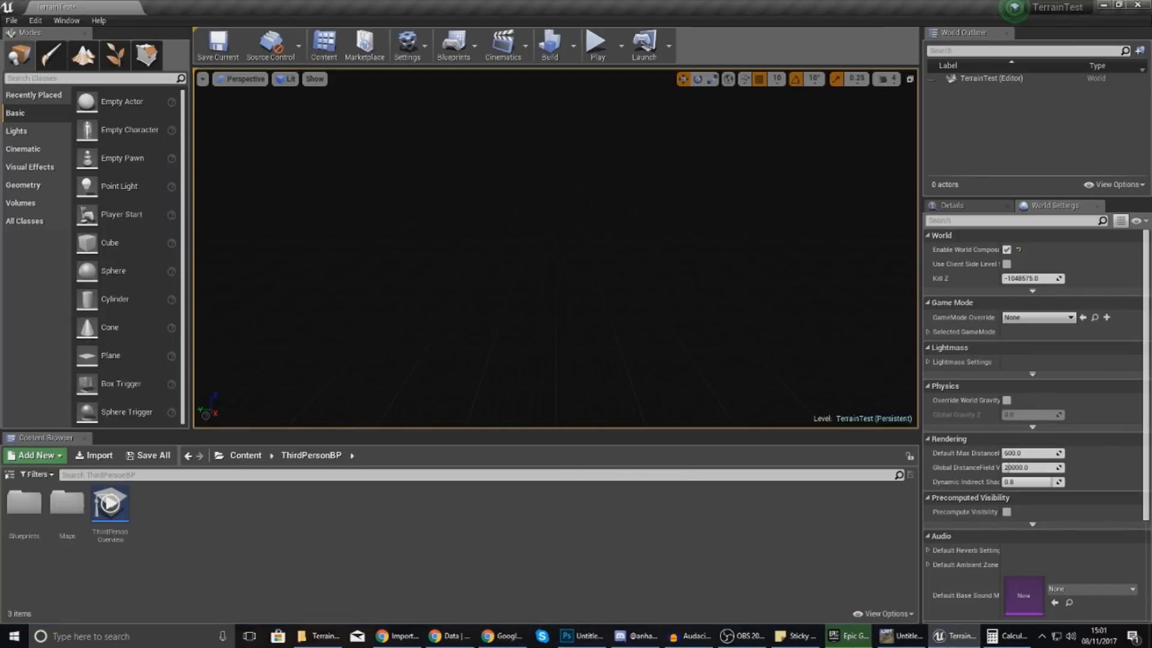
pyautogui.click(791, 636)
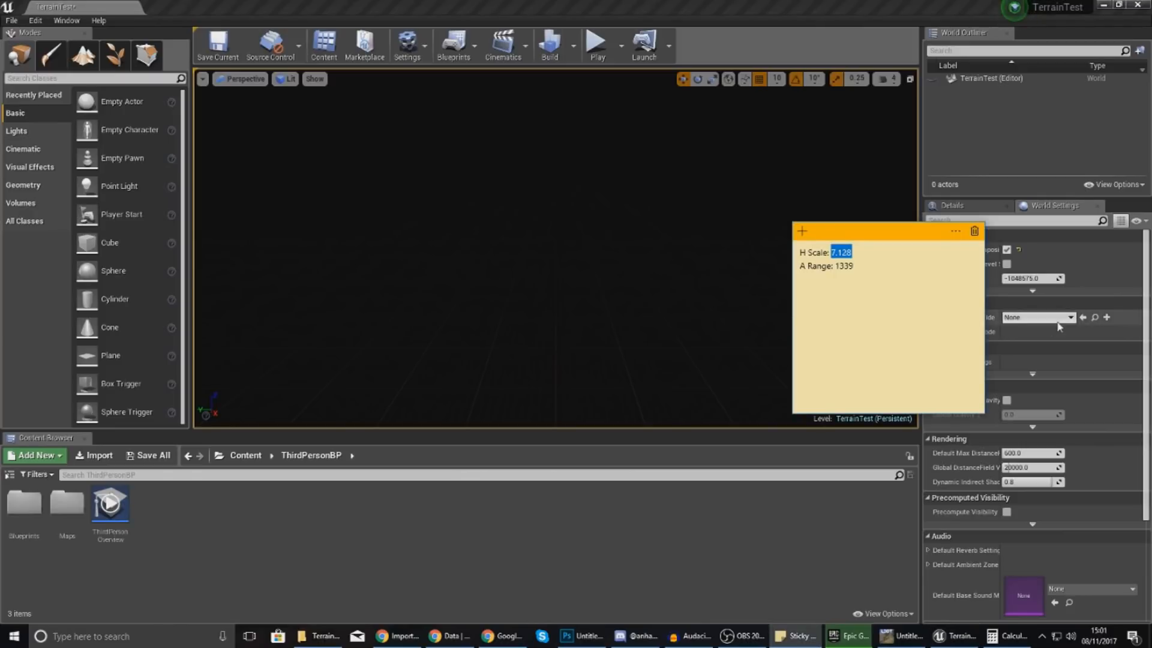
pyautogui.click(881, 275)
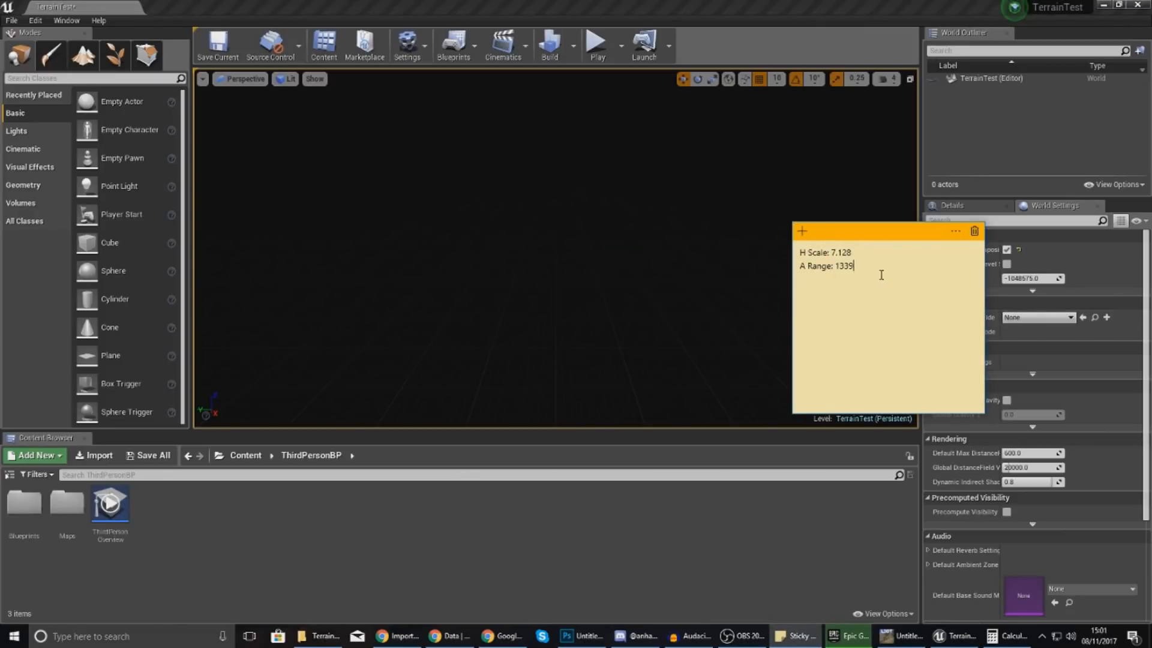
pyautogui.click(1012, 636)
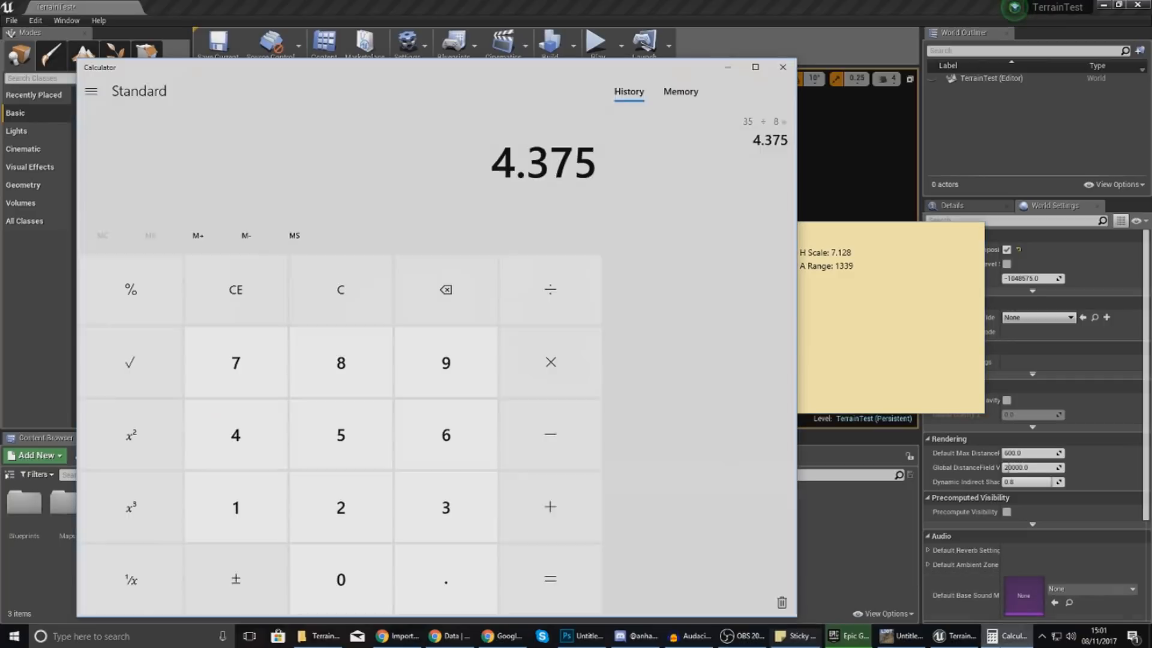
pyautogui.click(1012, 636)
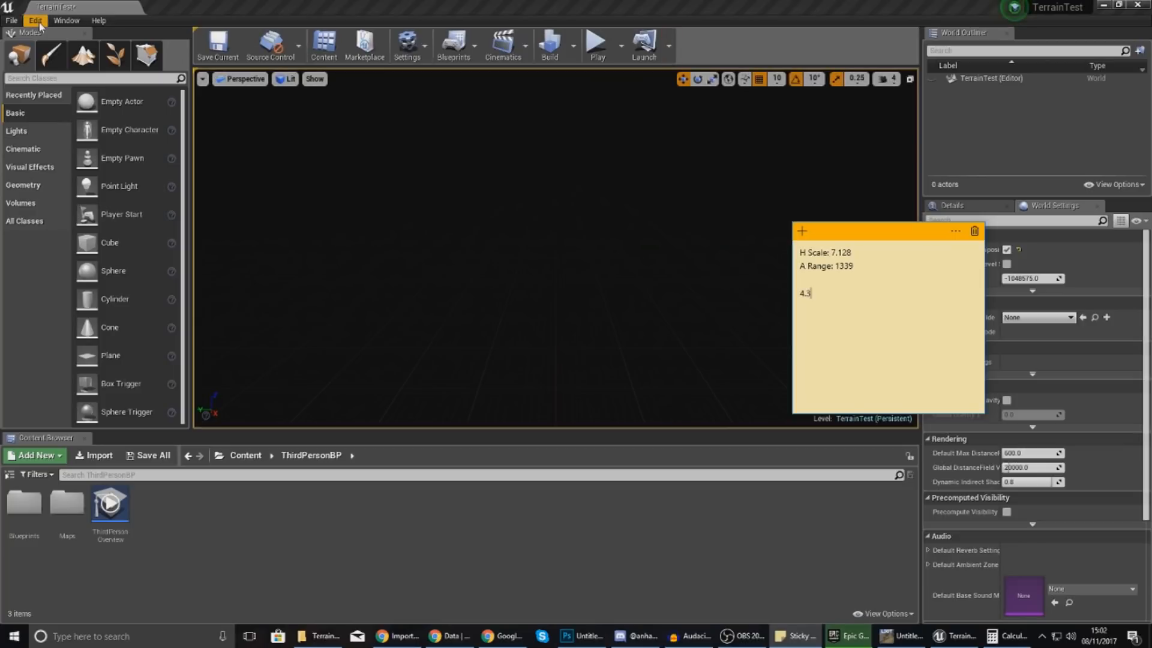
# Open Window > Levels, showing the Persistent Level and four sub-levels.
pyautogui.click(66, 21)
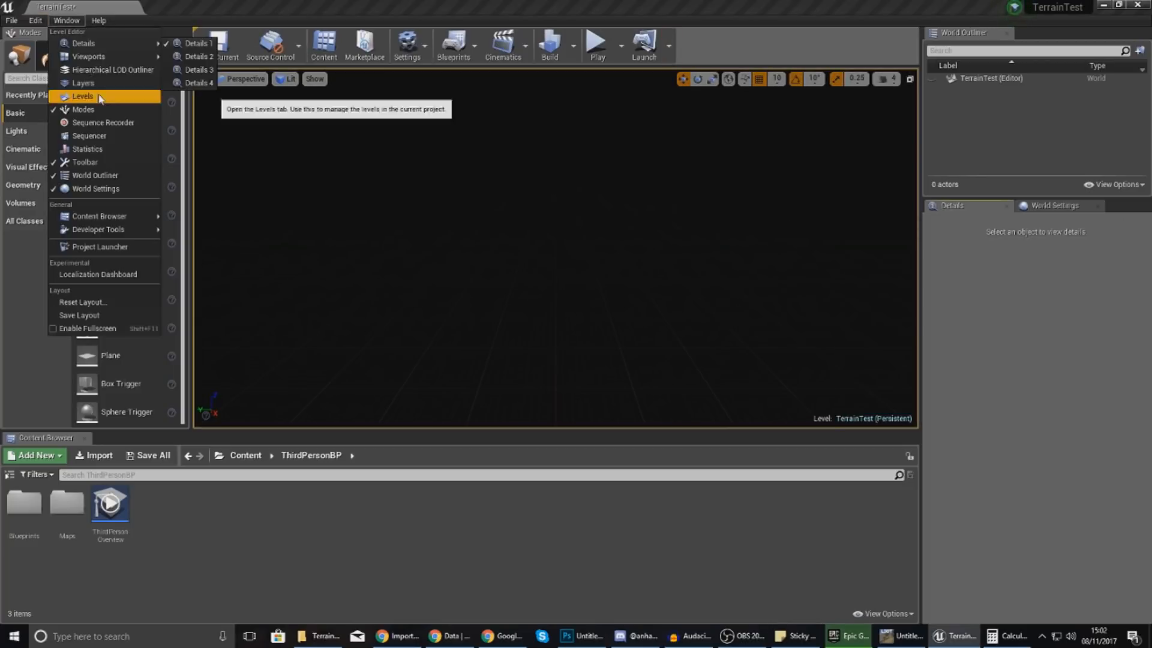
pyautogui.click(87, 102)
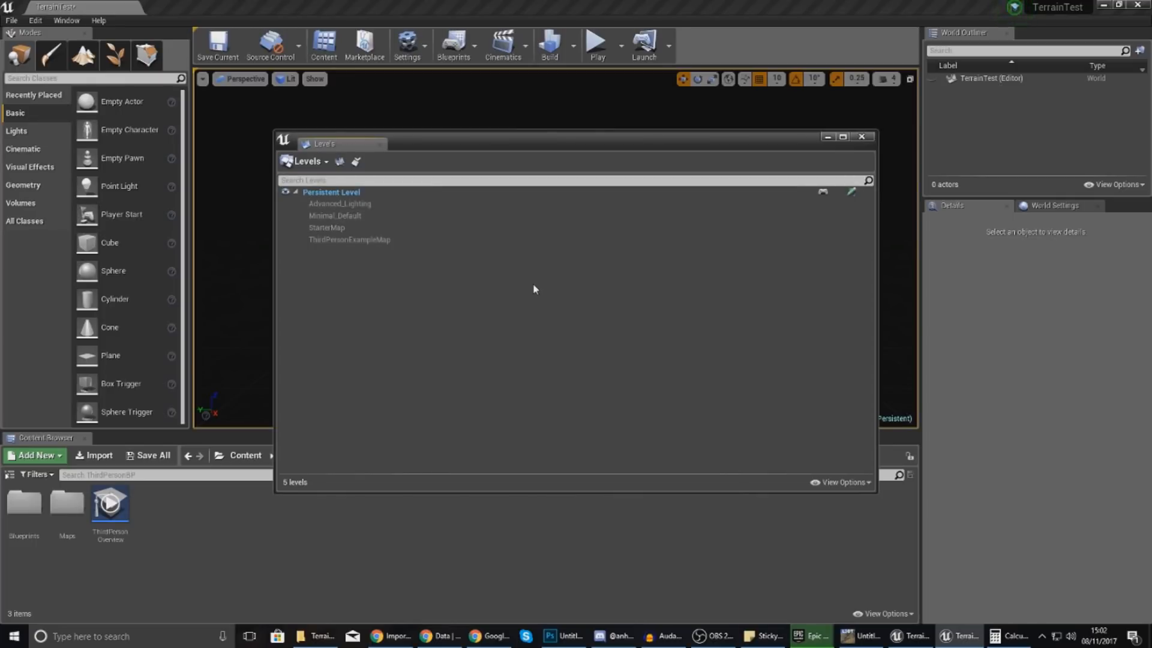
pyautogui.click(307, 161)
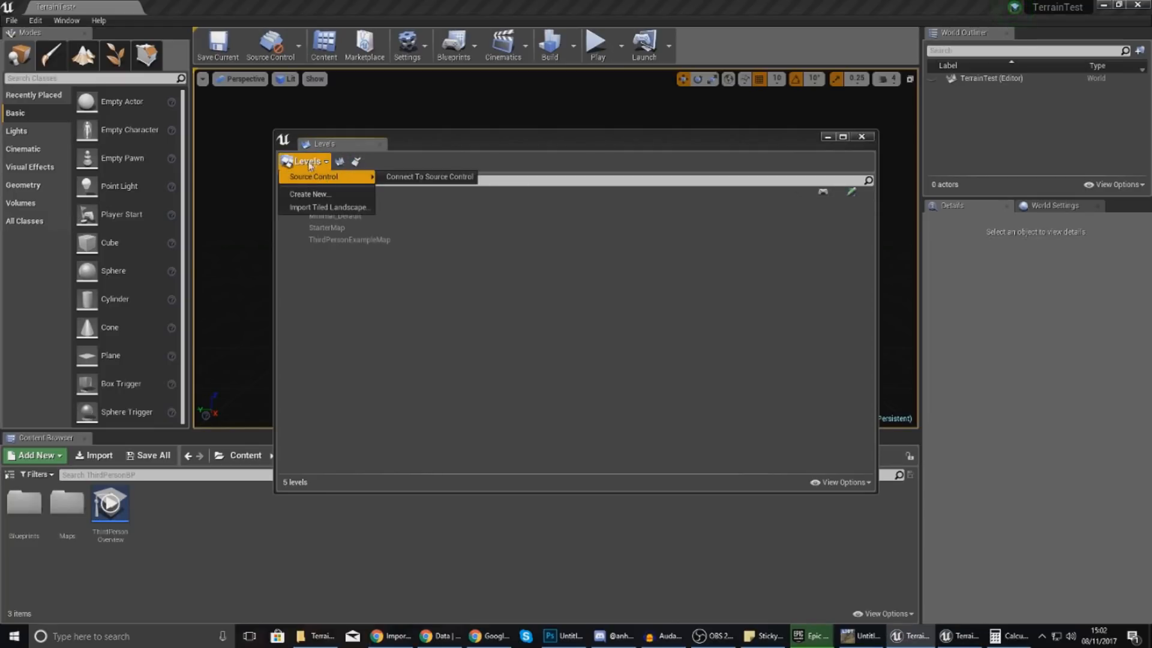
# Start Import Tiled Landscape and select every Terrain_x*_y* heightmap in Desktop/TerrainFiles.
pyautogui.click(321, 207)
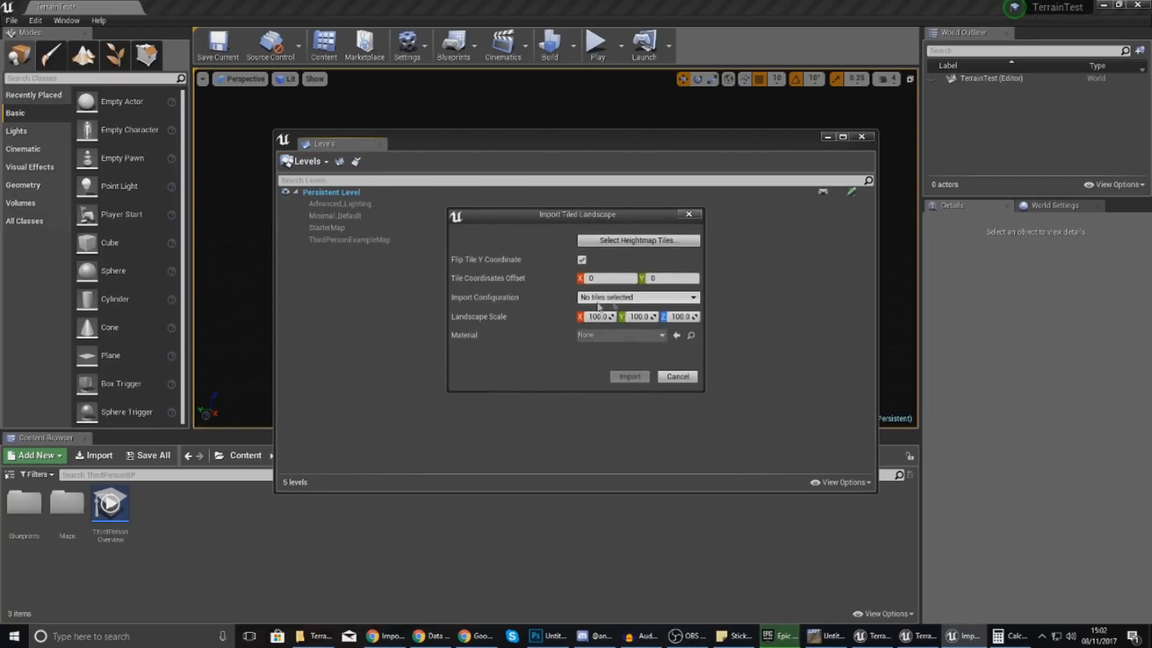
pyautogui.click(640, 243)
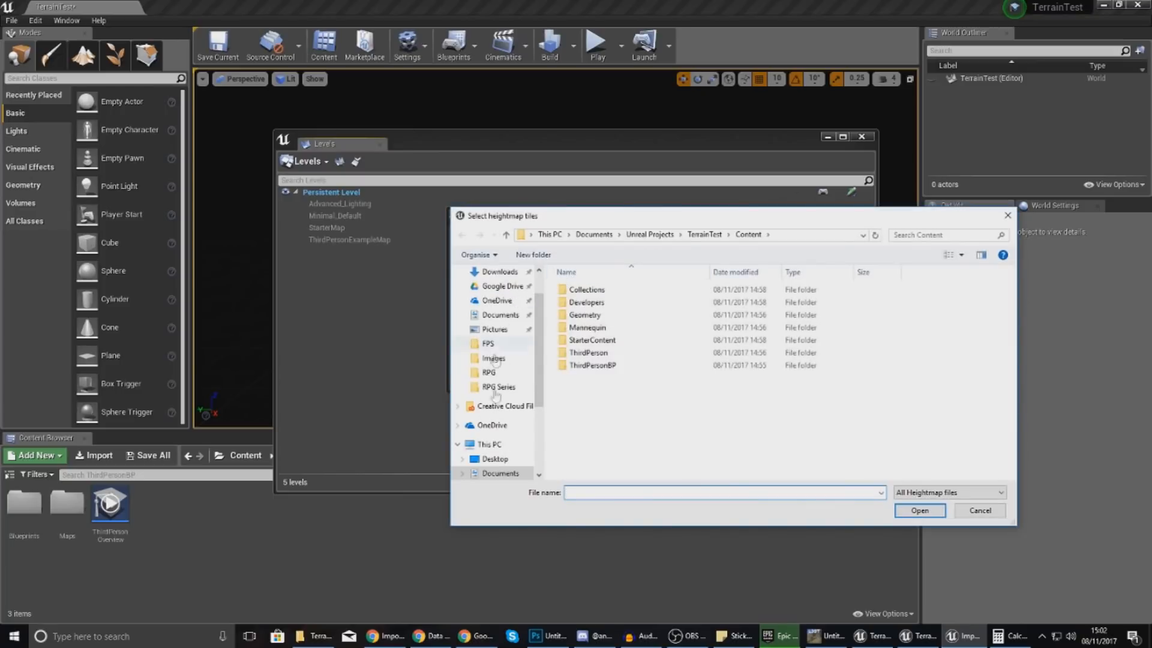
pyautogui.click(490, 457)
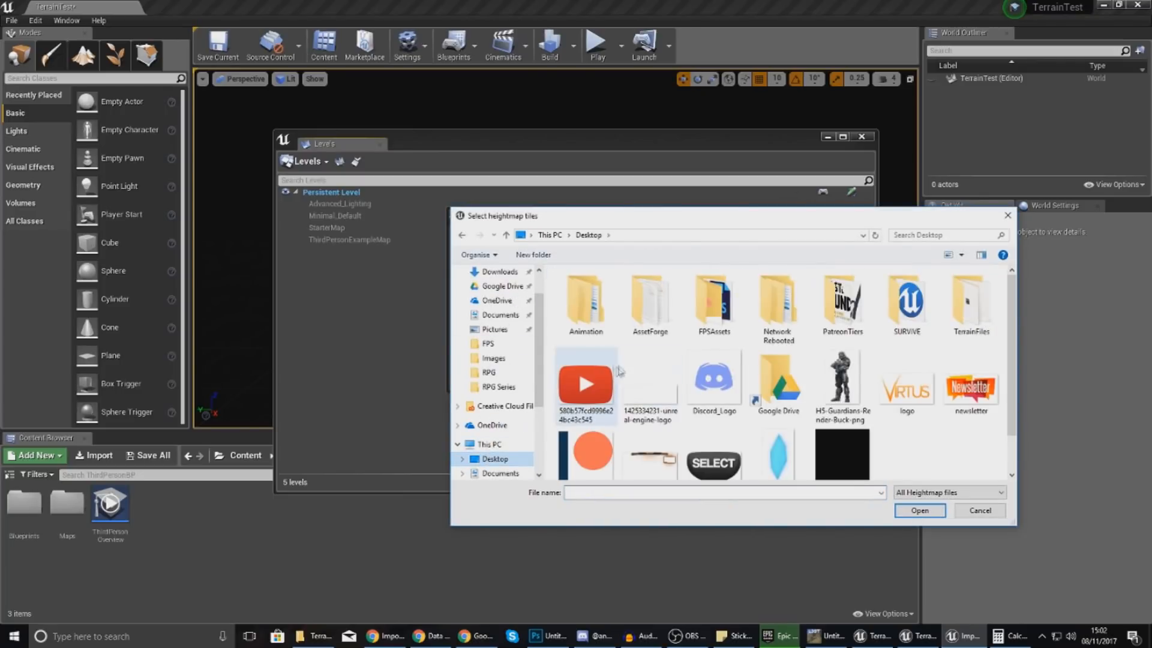
pyautogui.scroll(-1, 662, 353)
pyautogui.scroll(1, 660, 336)
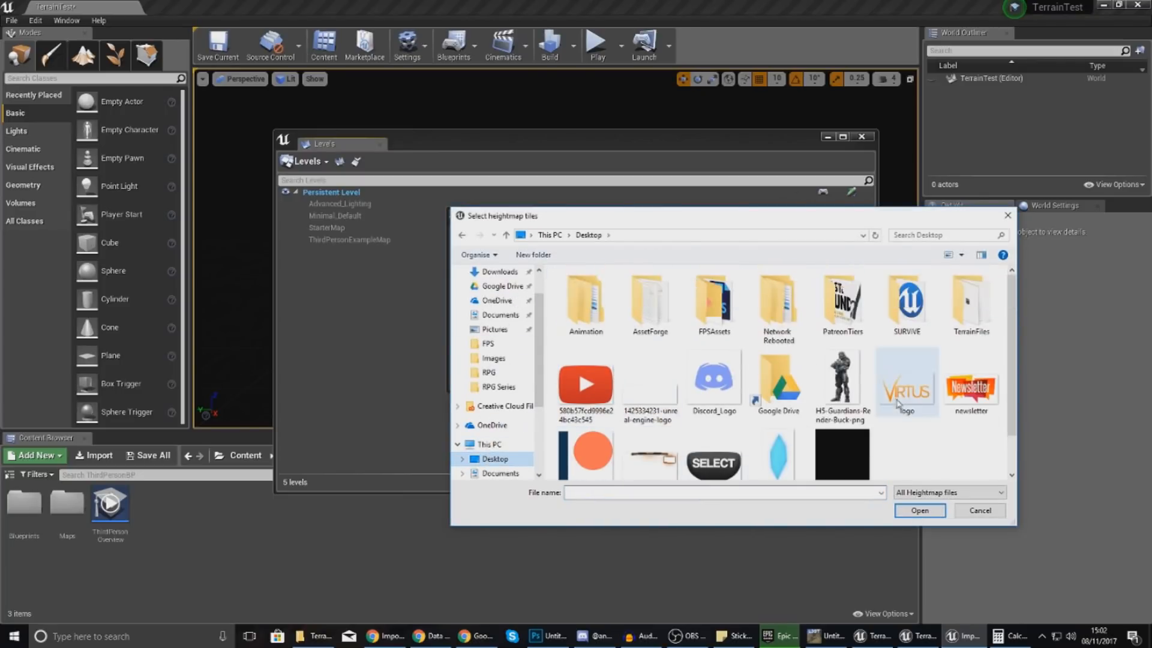
pyautogui.click(957, 325)
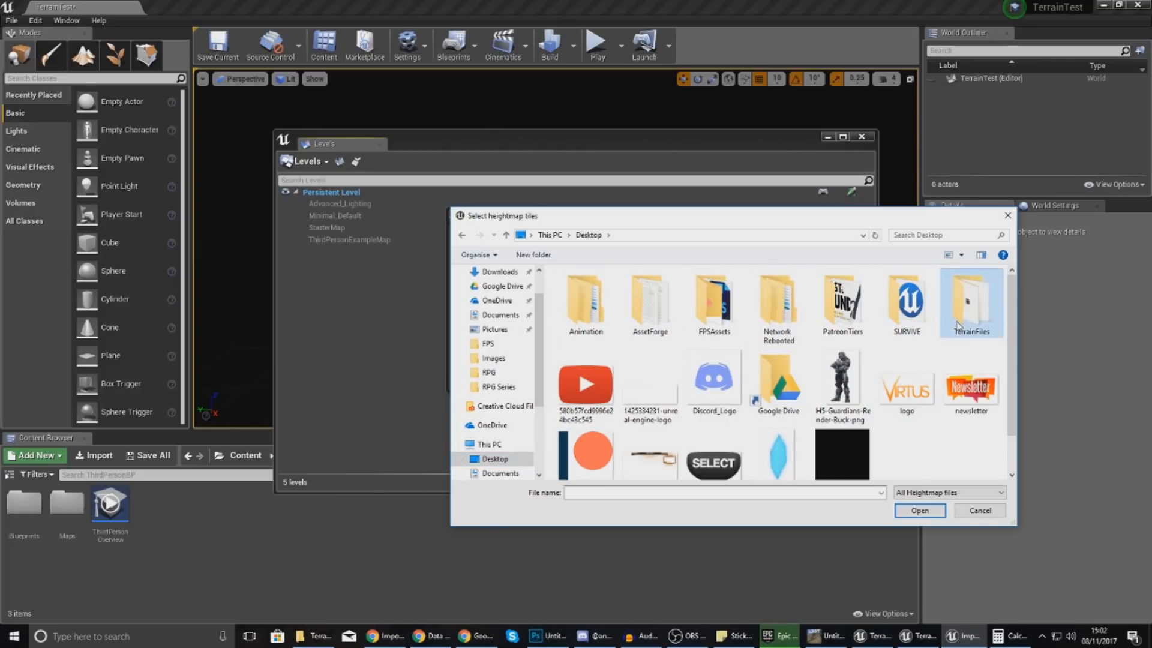
pyautogui.doubleClick(958, 325)
pyautogui.click(786, 329)
pyautogui.hotkey('ctrl', 'a')
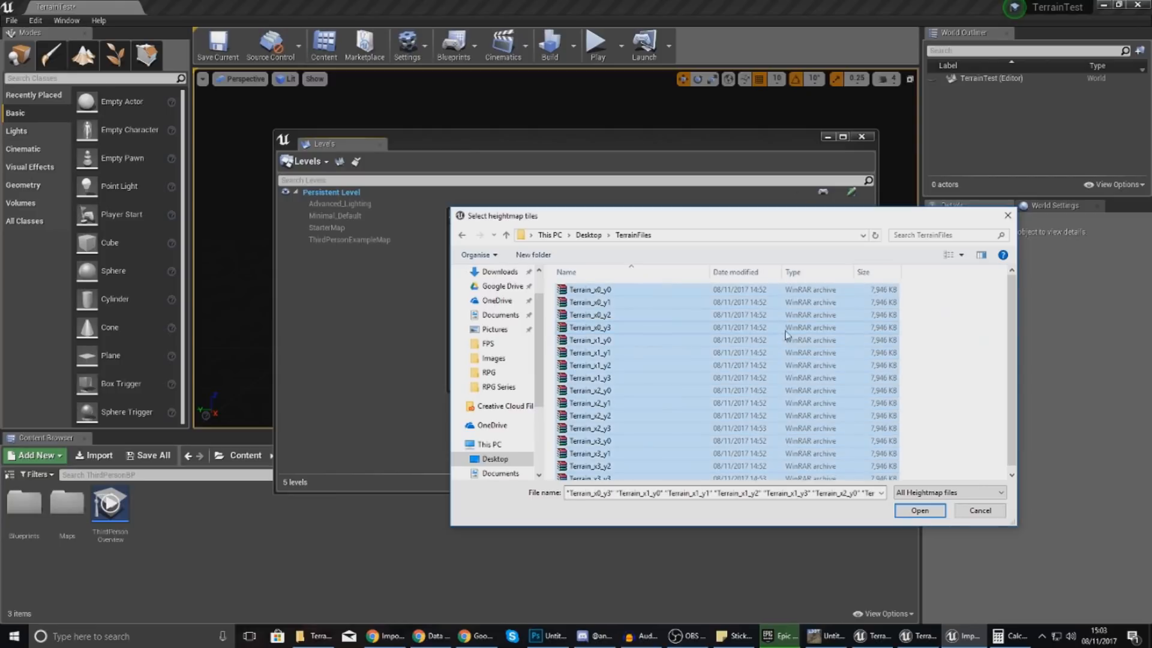
# Load the selected tiles into the import: 16 tiles of 2017x2017, an 8.068 km landscape.
pyautogui.click(916, 511)
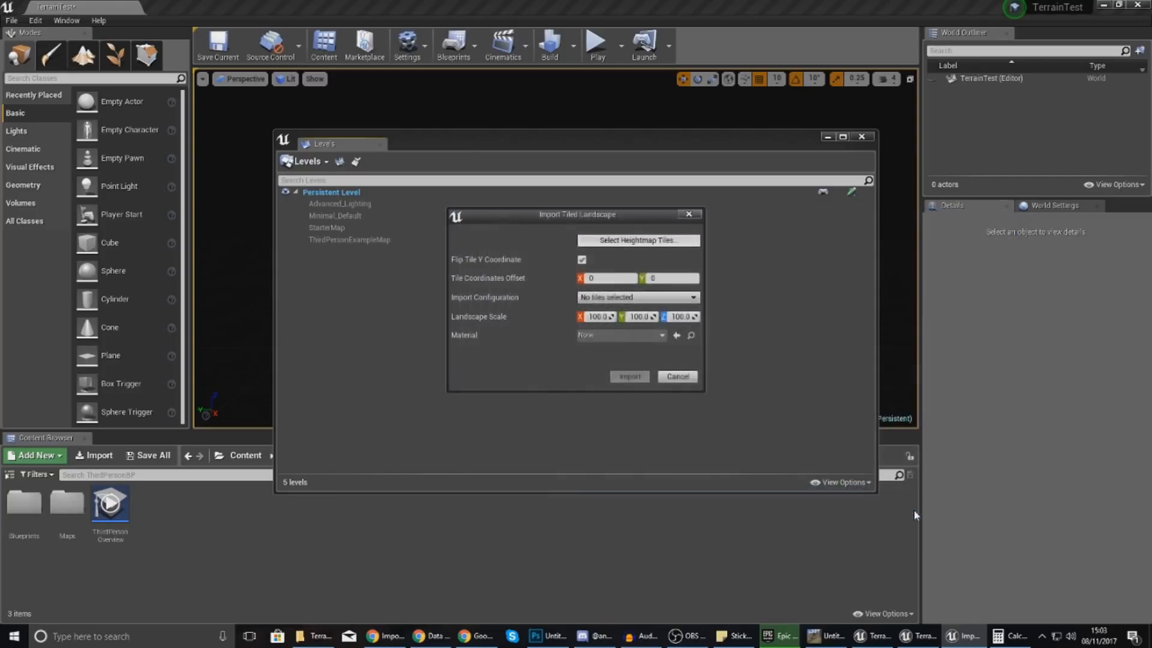
pyautogui.moveTo(542, 210); pyautogui.dragTo(498, 226)
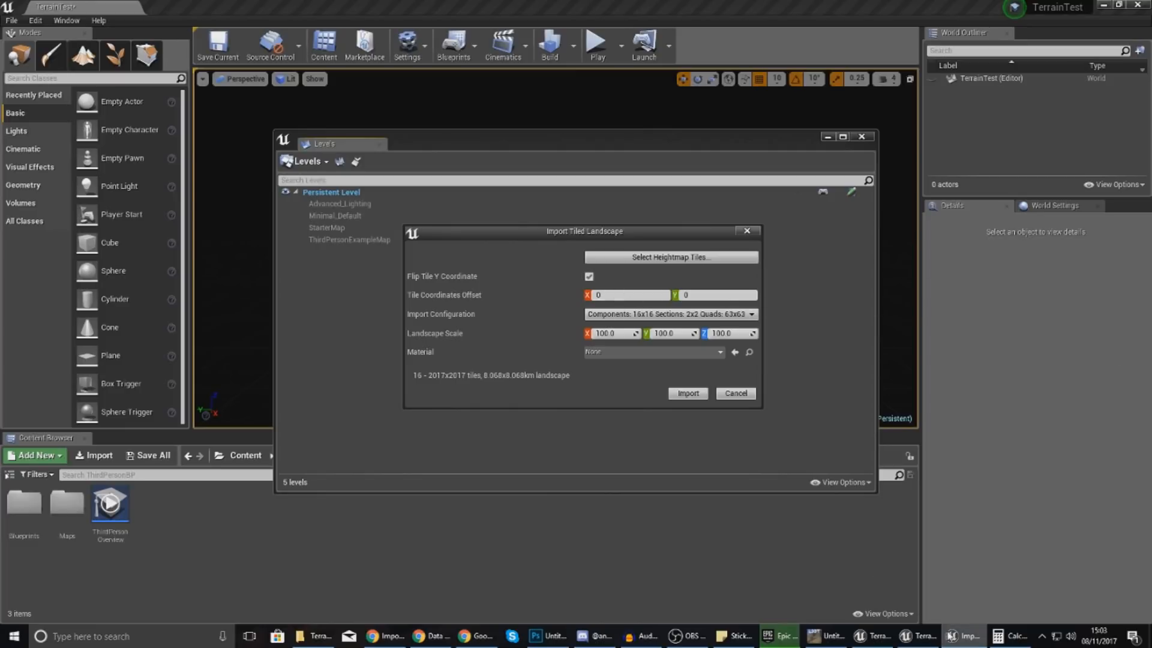
pyautogui.click(999, 640)
pyautogui.click(999, 641)
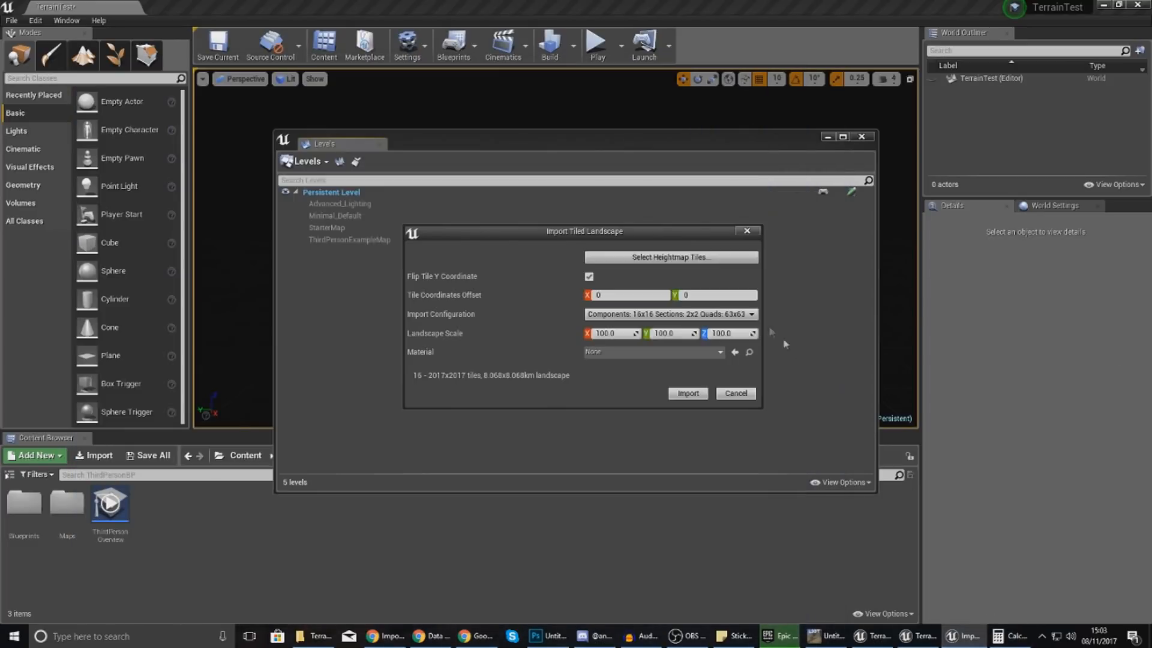
# Set the tile coordinate offset to 4 for both X and Y.
pyautogui.click(604, 295)
pyautogui.click(705, 296)
pyautogui.click(634, 295)
pyautogui.click(691, 291)
pyautogui.write('4.5')
pyautogui.press('Return')
# Paste 0.1953125 on a new line beneath 4.3 in the terrain-values note.
pyautogui.click(741, 640)
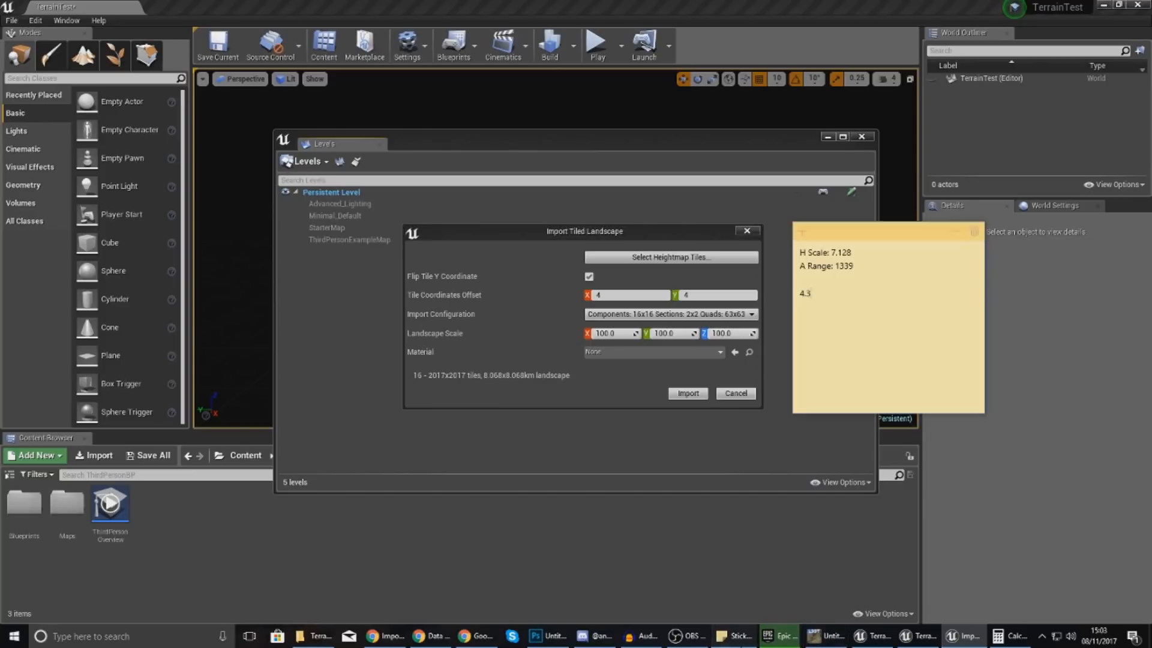
pyautogui.doubleClick(844, 265)
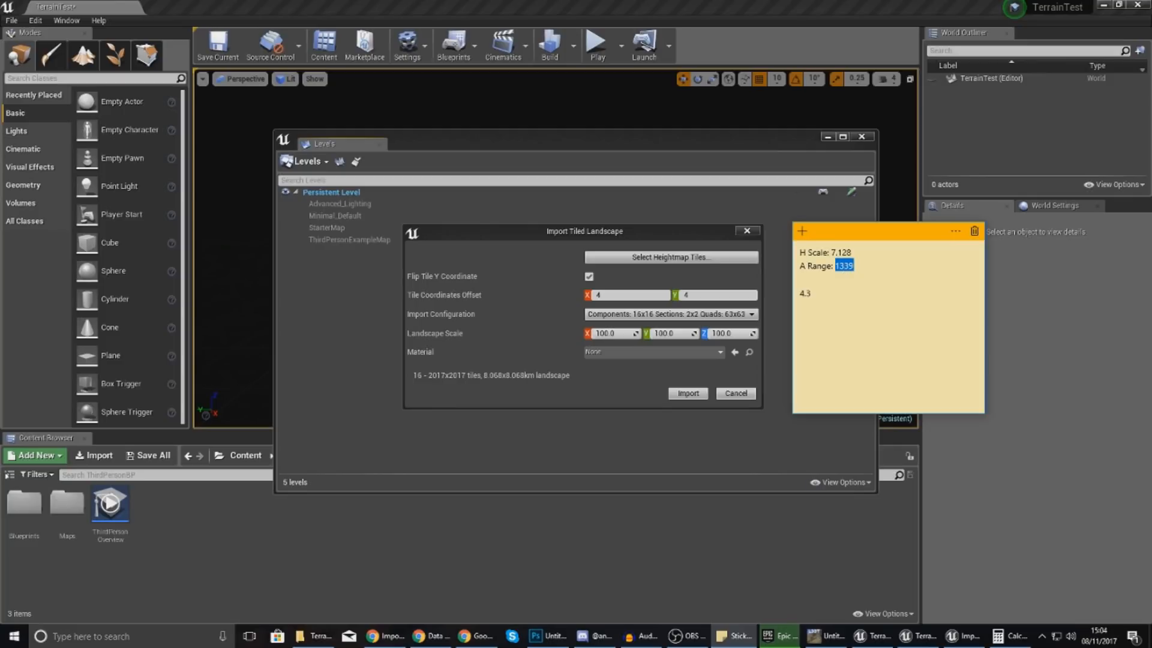
pyautogui.hotkey('alt', 'Tab')
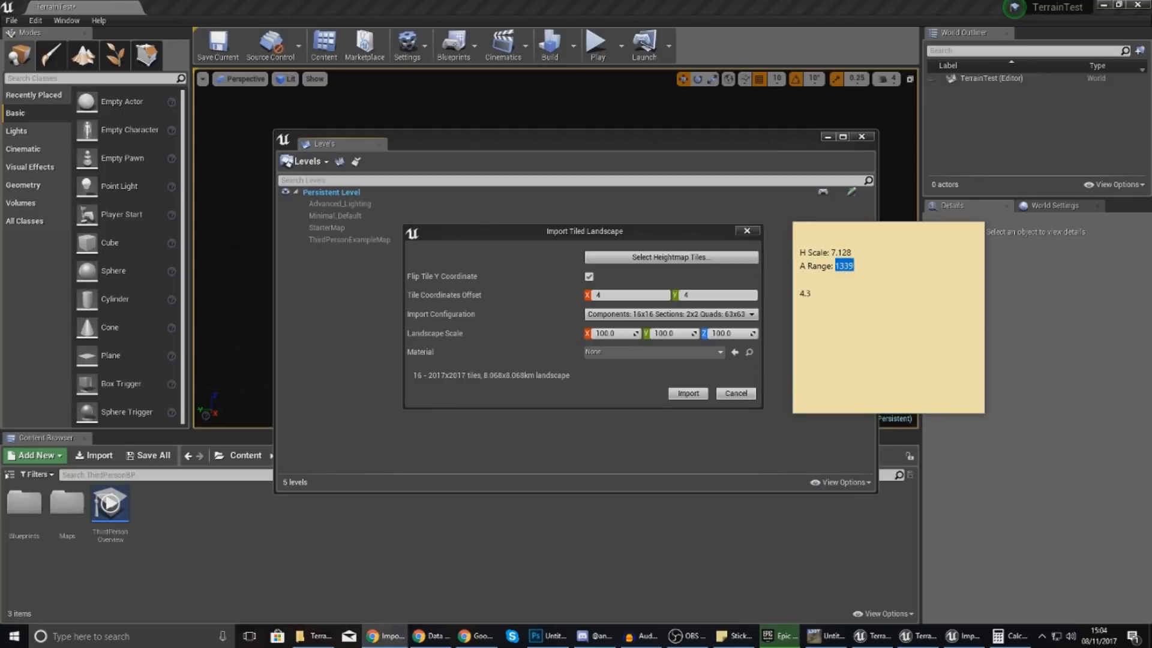
pyautogui.click(933, 353)
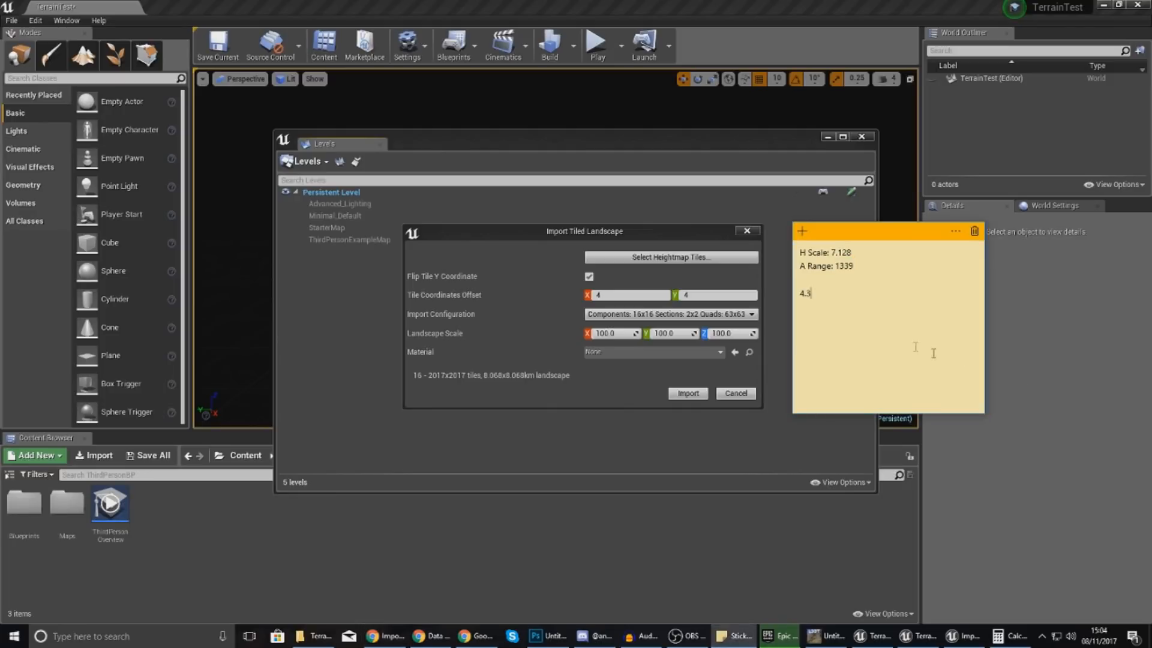
pyautogui.write('0.1953125')
# Calculate 1339 × 0.1953125 = 261.5234375, then move Calculator aside to reveal Unreal.
pyautogui.click(1011, 636)
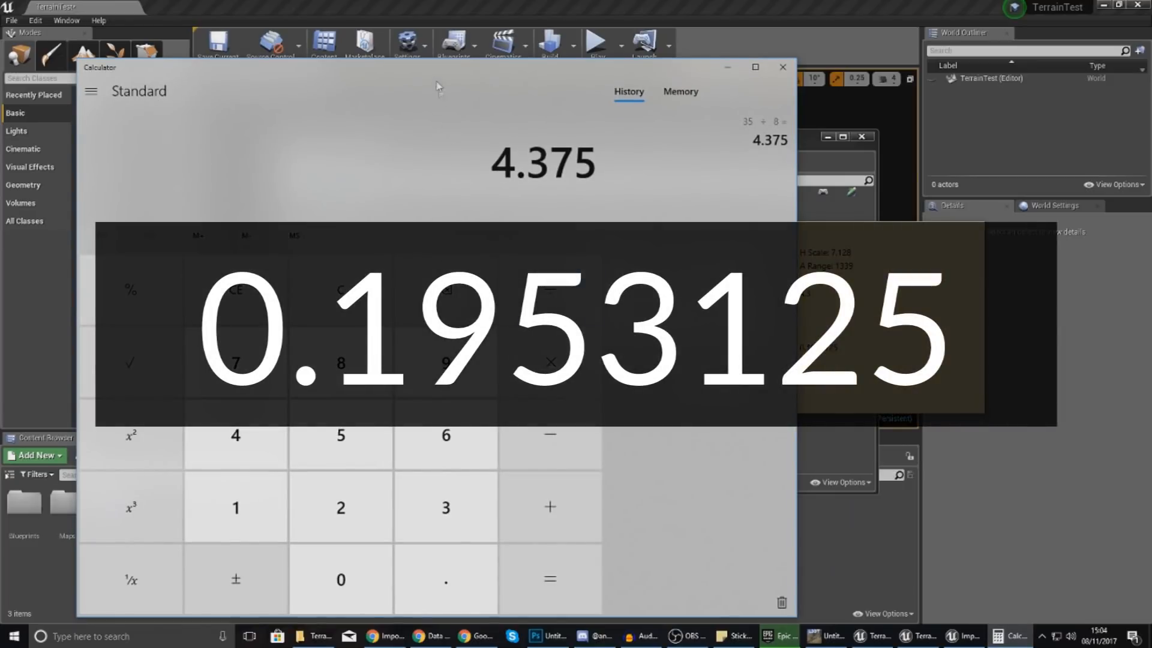
pyautogui.moveTo(436, 85); pyautogui.dragTo(348, 99)
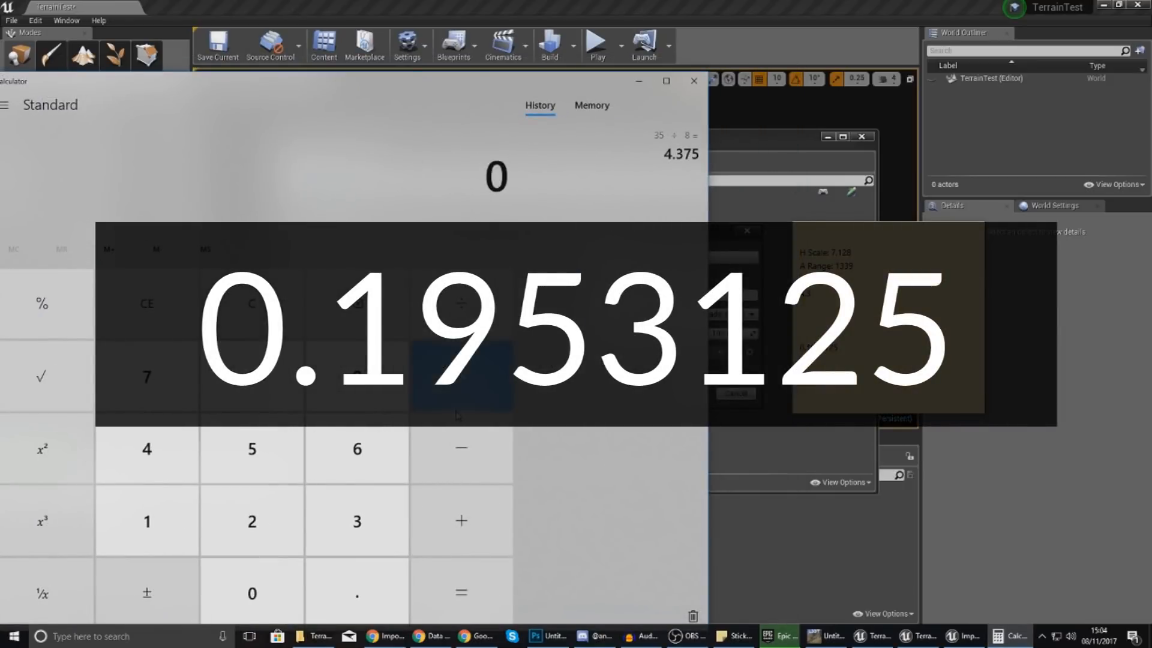
pyautogui.write('1,339')
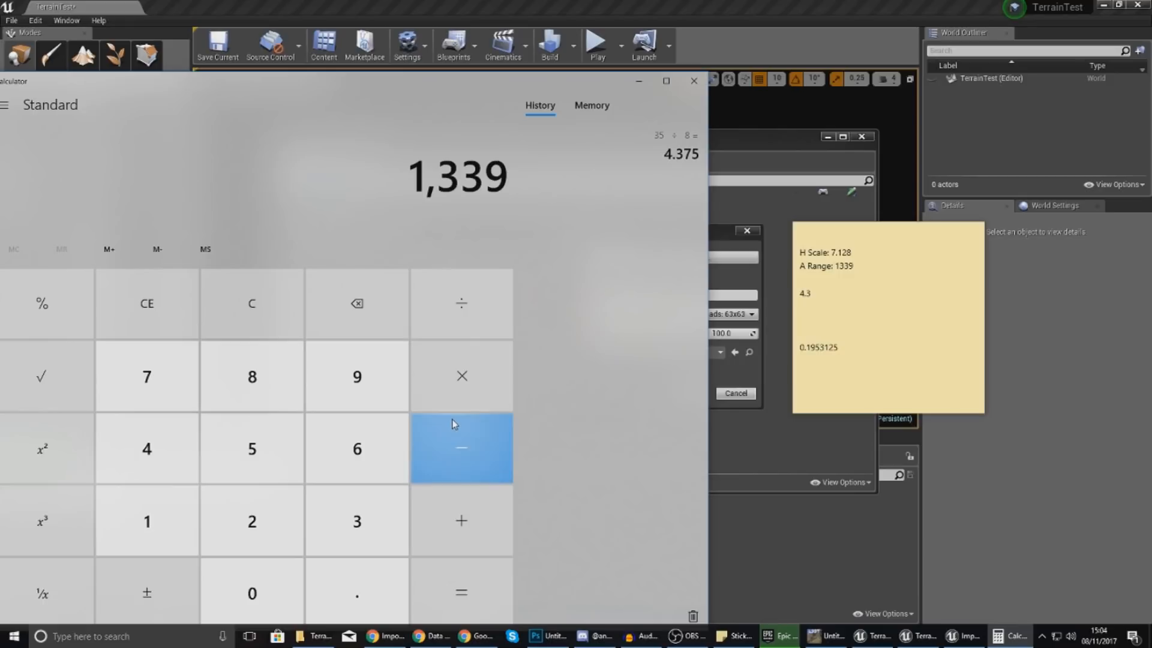
pyautogui.click(469, 331)
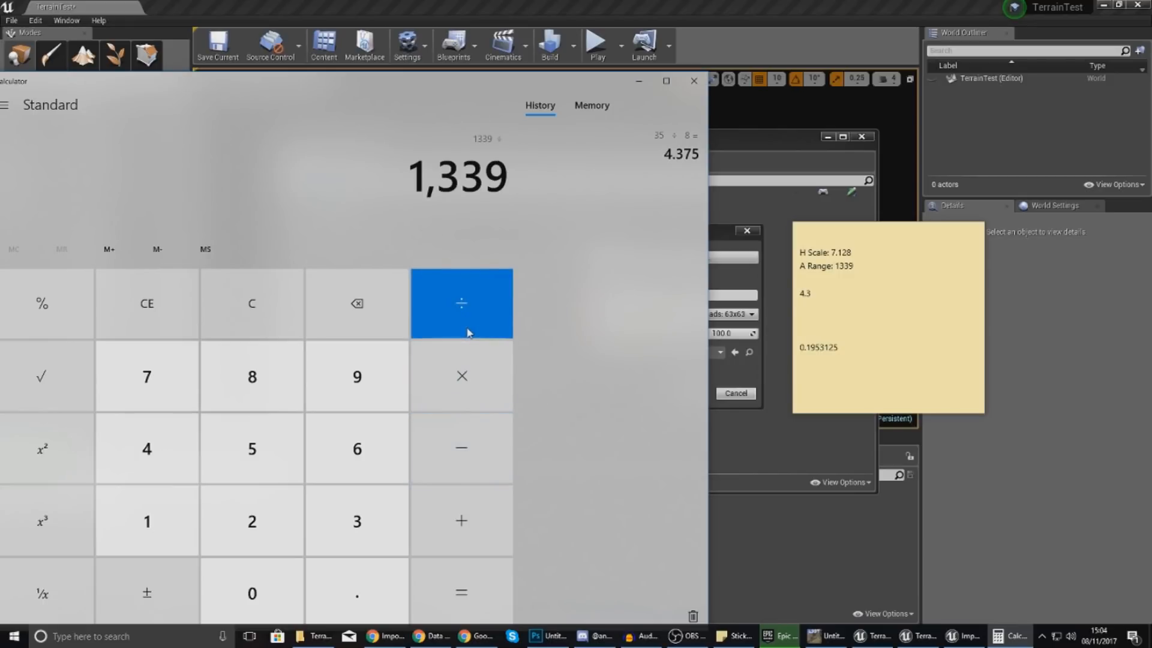
pyautogui.click(463, 388)
pyautogui.write('0.')
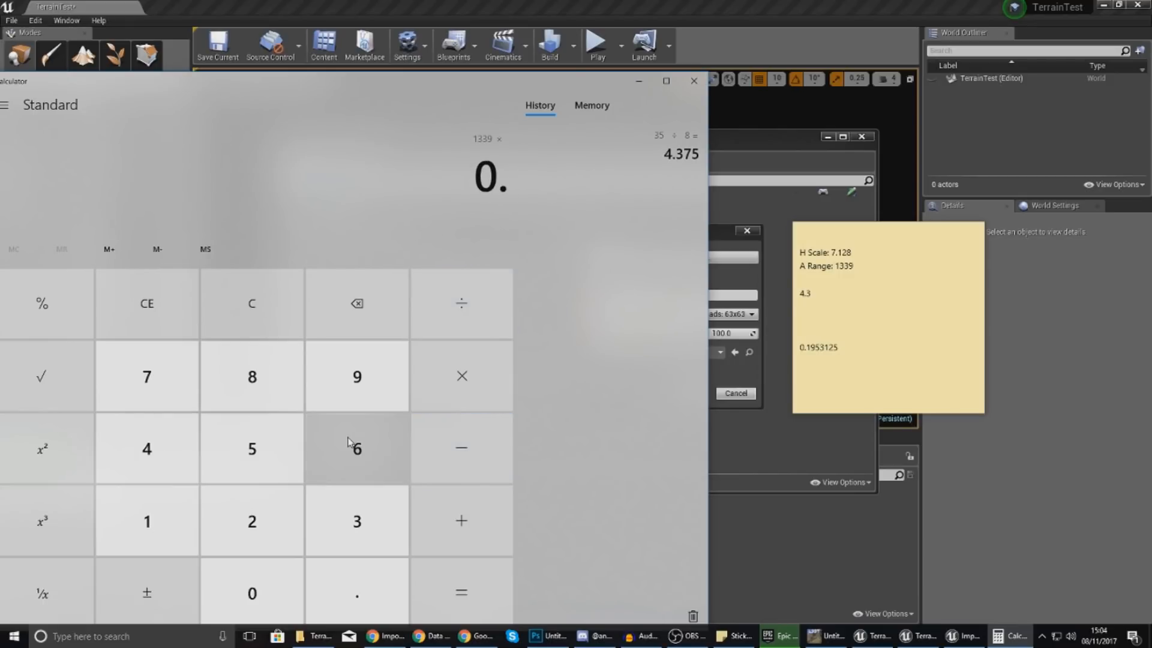
pyautogui.write('1953')
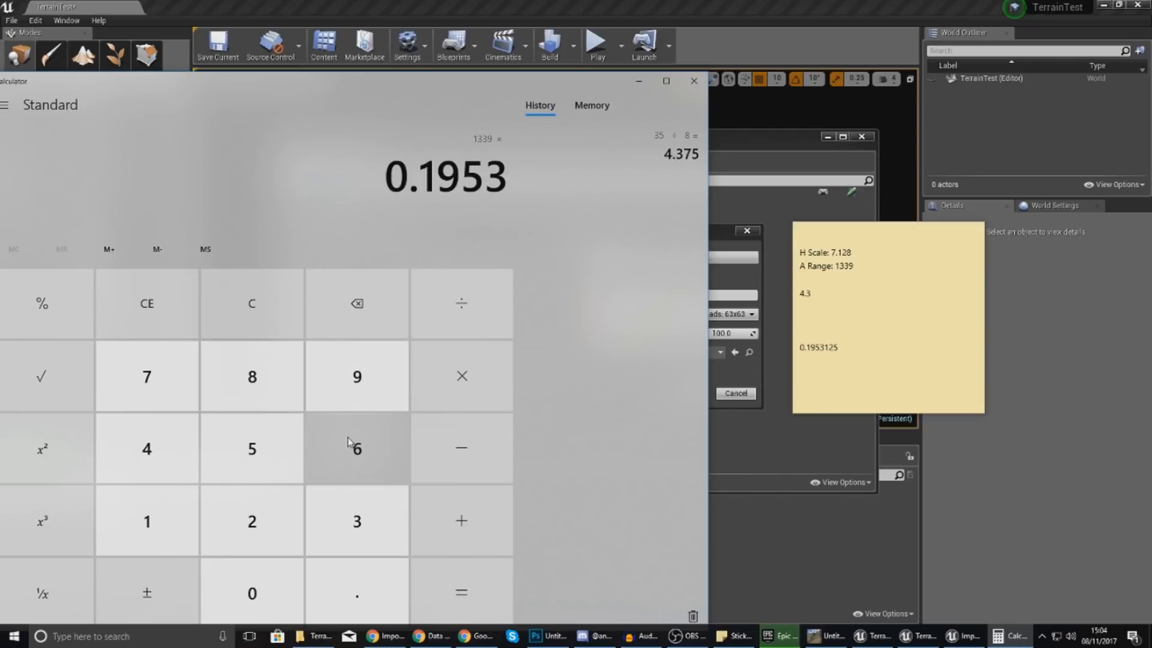
pyautogui.write('125')
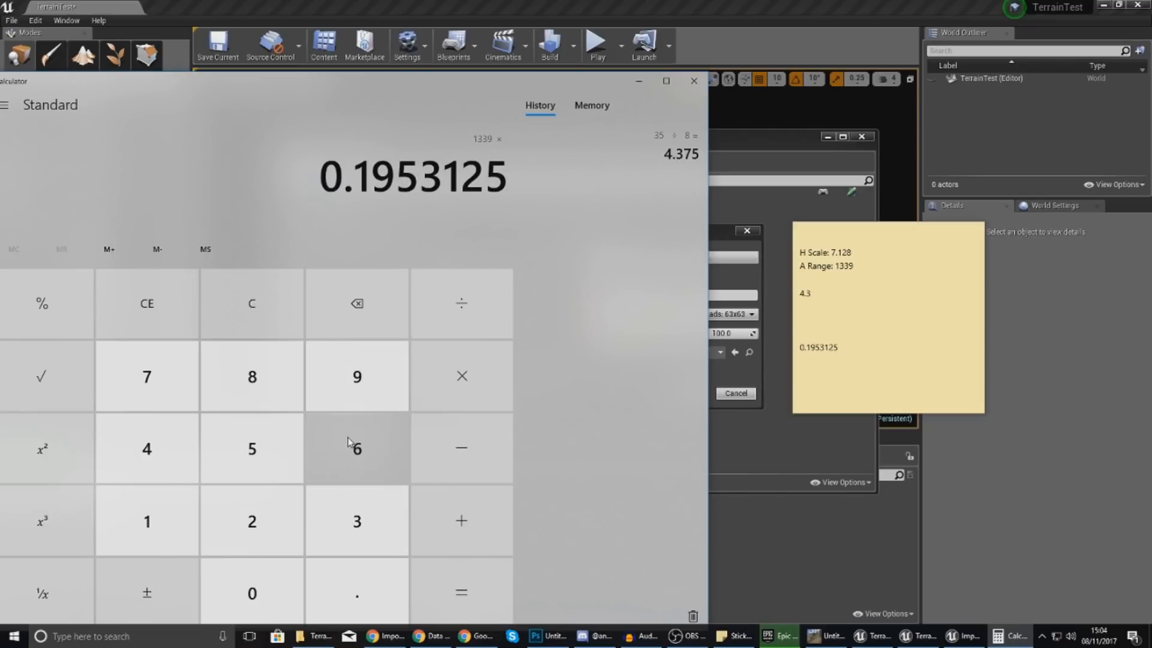
pyautogui.click(459, 591)
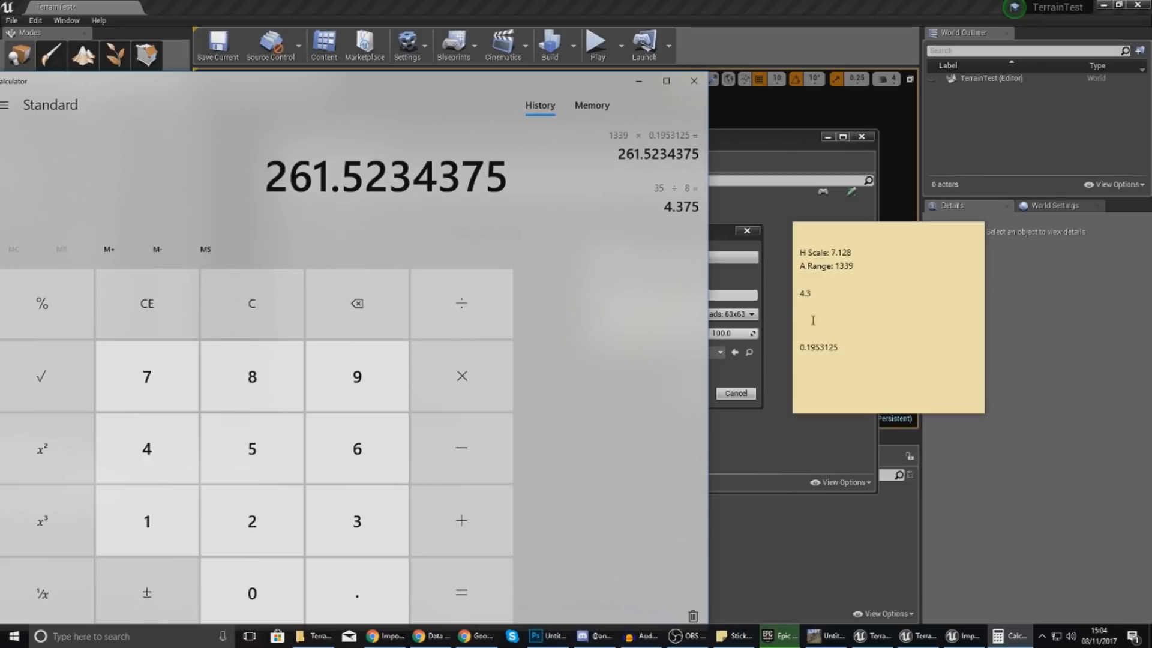
pyautogui.click(617, 150)
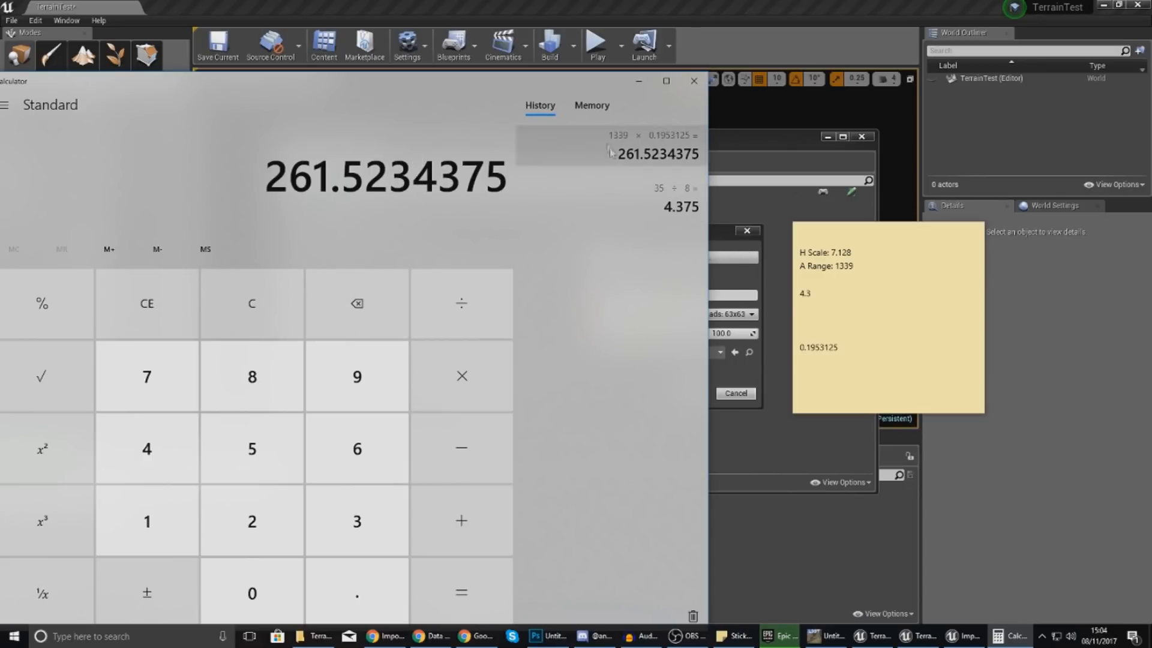
pyautogui.moveTo(531, 85); pyautogui.dragTo(1151, 108)
# Enter 261.5234375 as Landscape Scale Z and uncheck Flip Tile Y Coordinate.
pyautogui.click(729, 333)
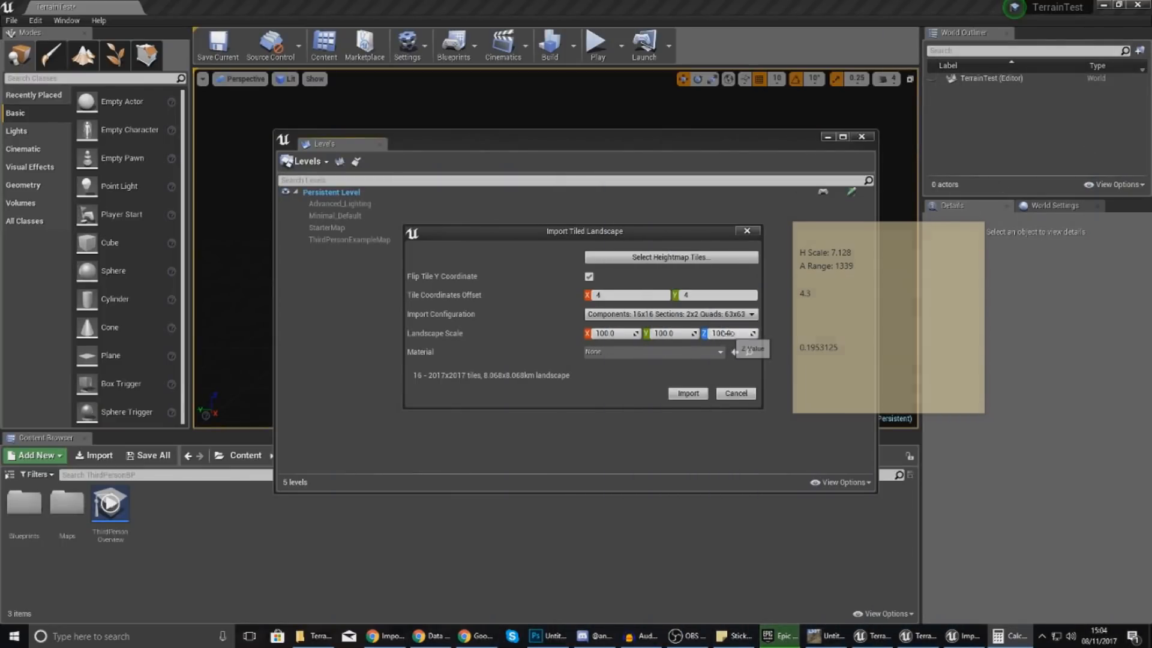
pyautogui.moveTo(1151, 227); pyautogui.dragTo(416, 395)
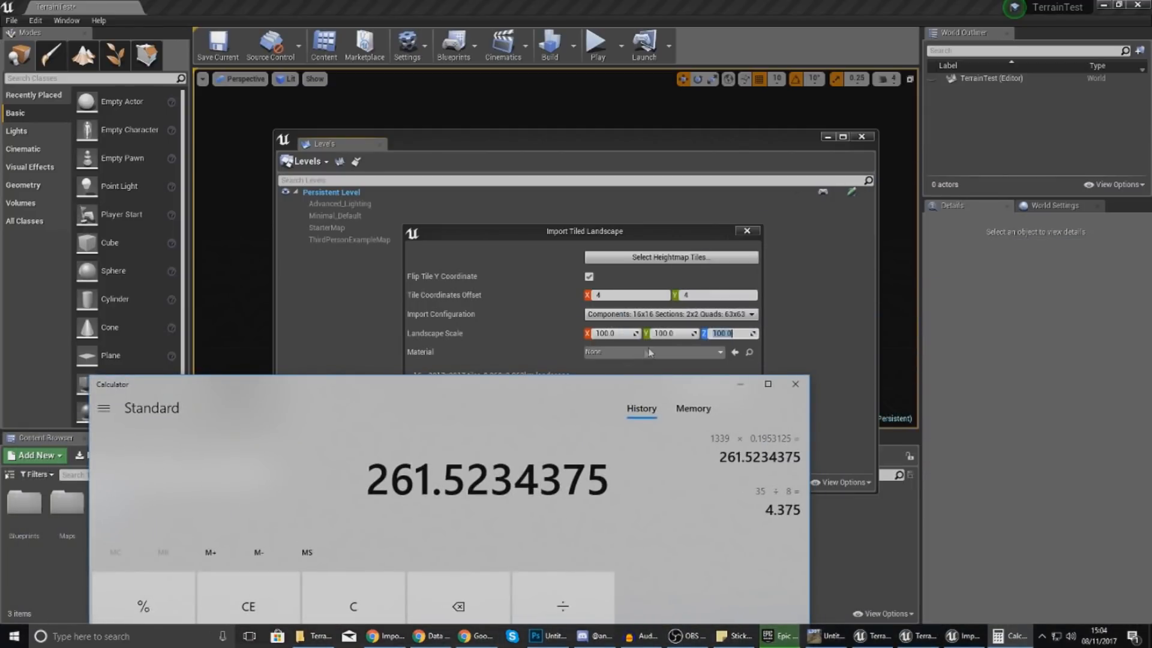
pyautogui.write('5')
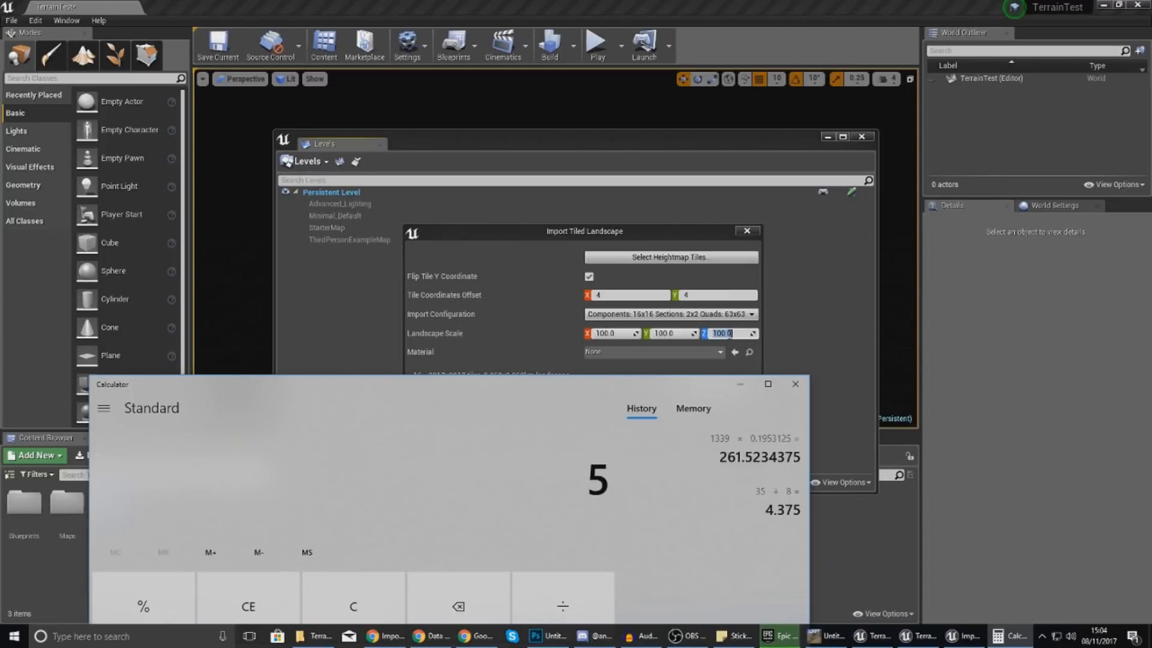
pyautogui.click(732, 333)
pyautogui.write('261.5')
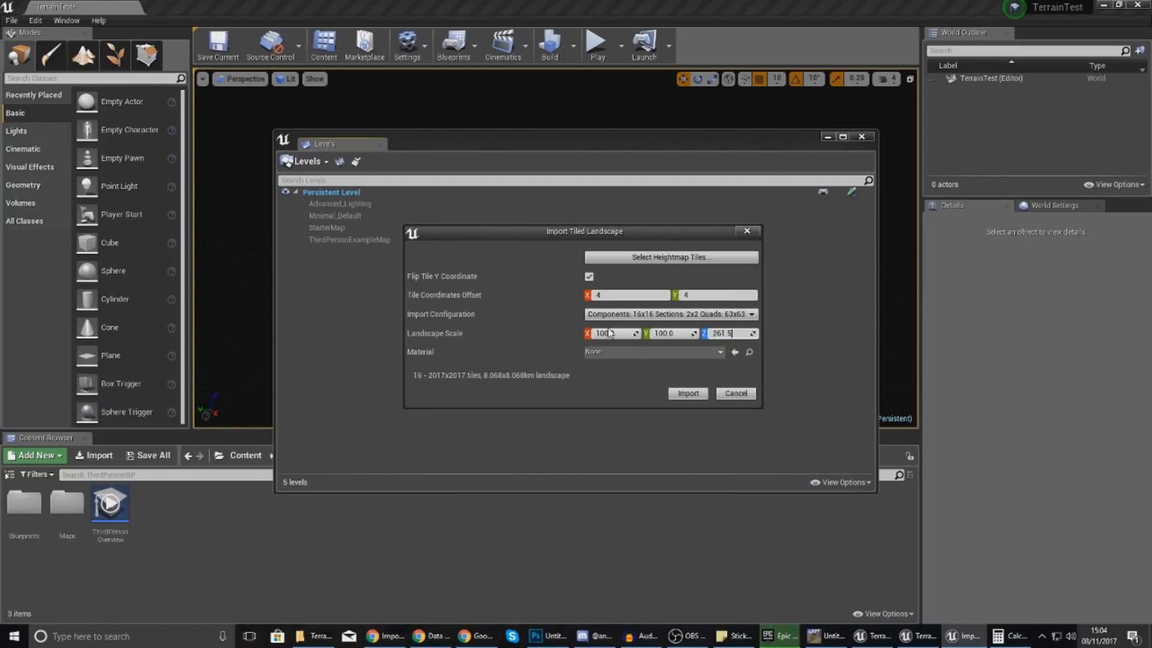
pyautogui.write('234375')
pyautogui.moveTo(1151, 240); pyautogui.dragTo(595, 484)
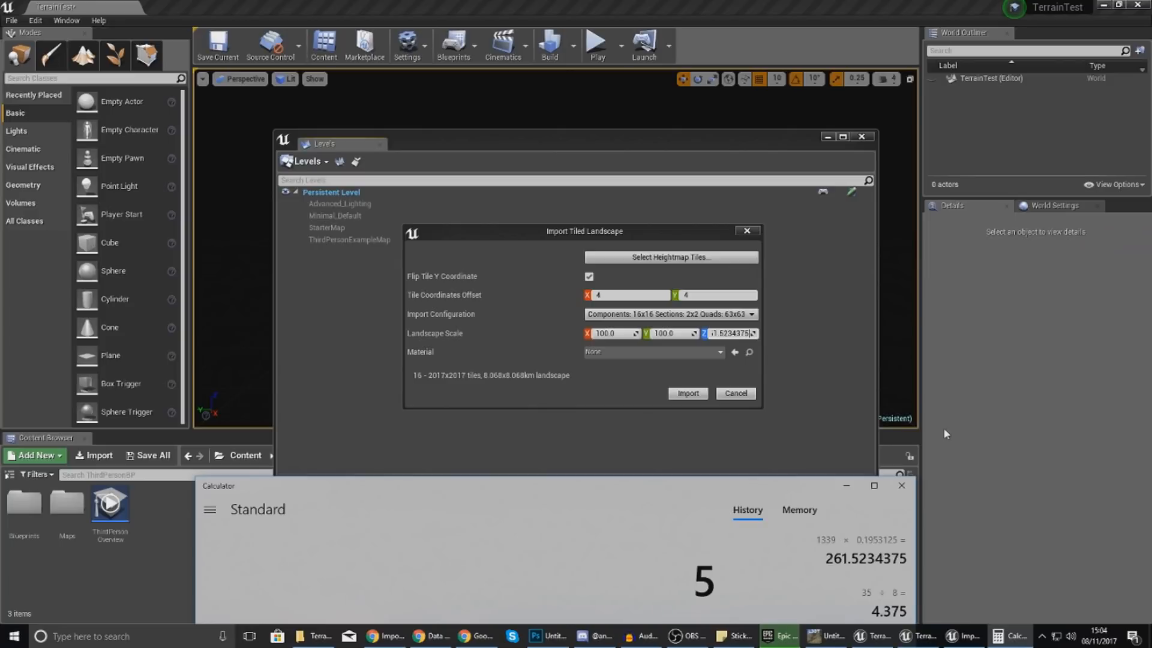
pyautogui.click(585, 384)
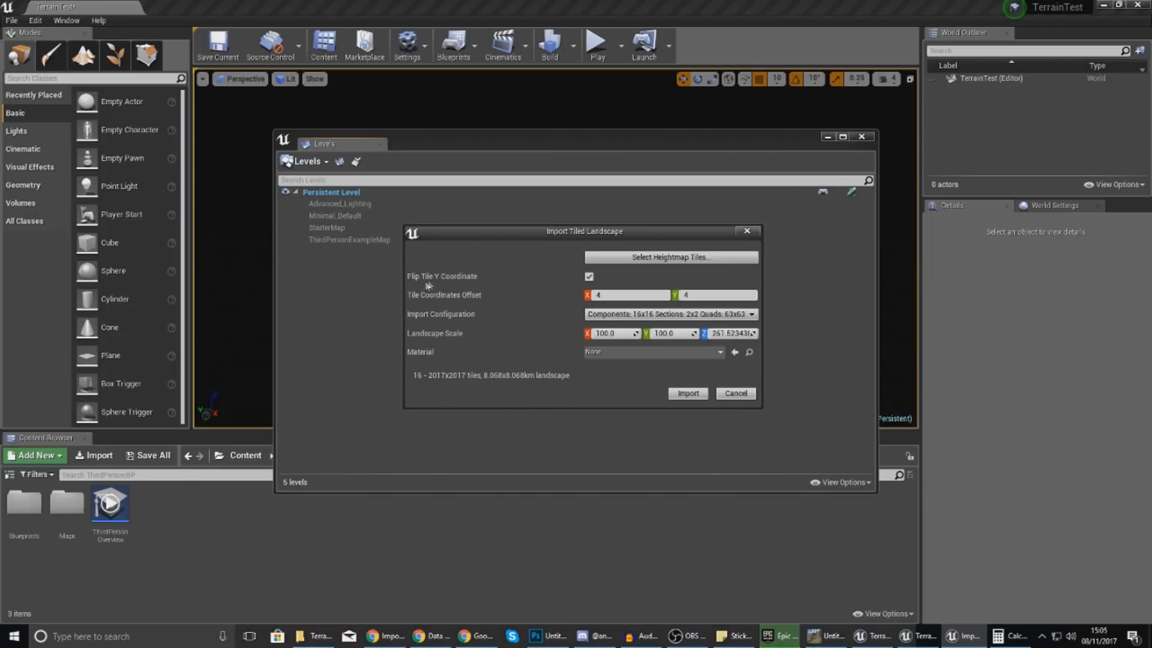
pyautogui.click(590, 277)
# Import the 16 tiles, then select every Terrain level through Terrain_x3_y3 and load them.
pyautogui.click(689, 396)
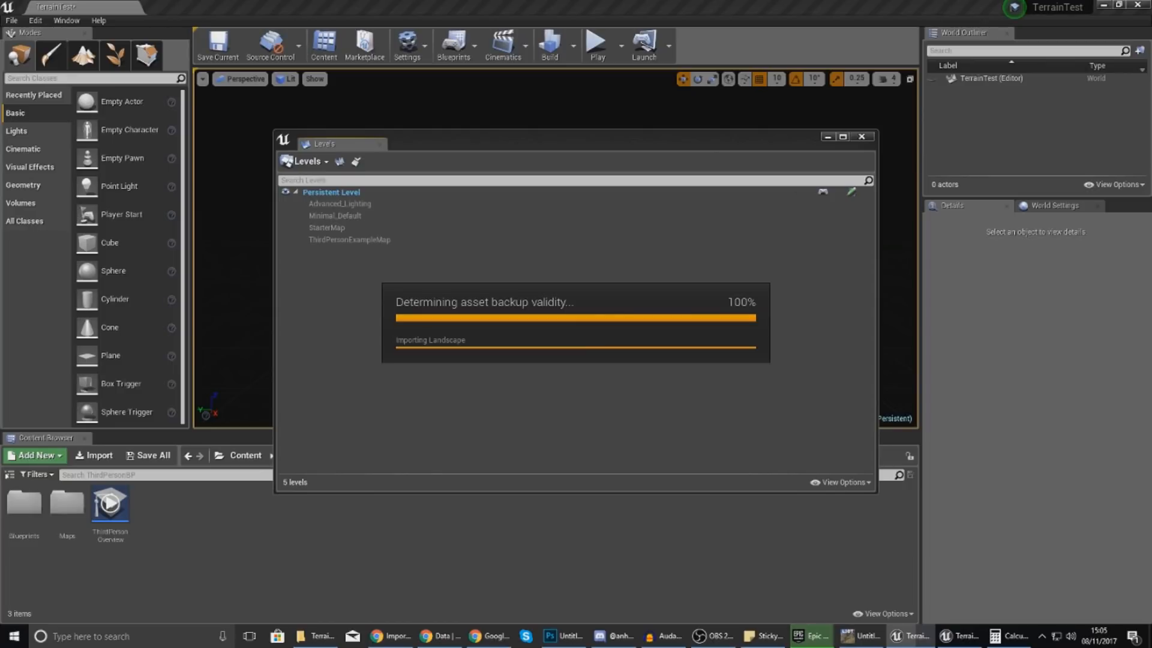
pyautogui.moveTo(351, 252); pyautogui.dragTo(352, 307)
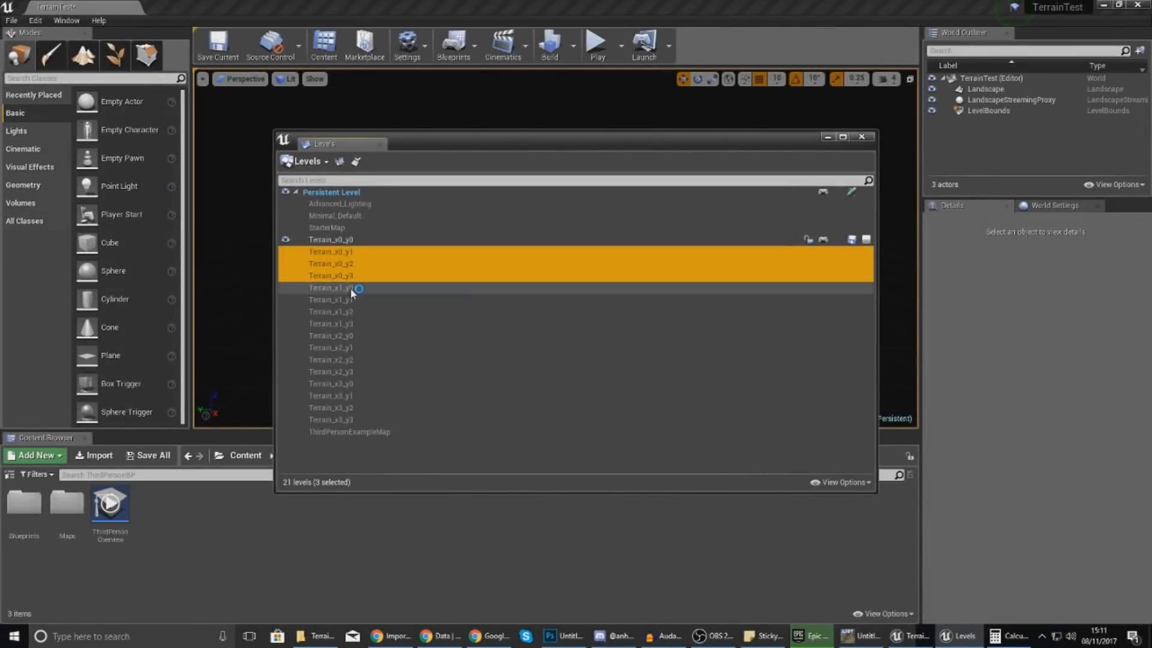
pyautogui.keyDown('ctrl'); pyautogui.click(350, 304); pyautogui.keyUp('ctrl')
pyautogui.keyDown('ctrl'); pyautogui.click(350, 323); pyautogui.keyUp('ctrl')
pyautogui.keyDown('ctrl'); pyautogui.click(349, 314); pyautogui.keyUp('ctrl')
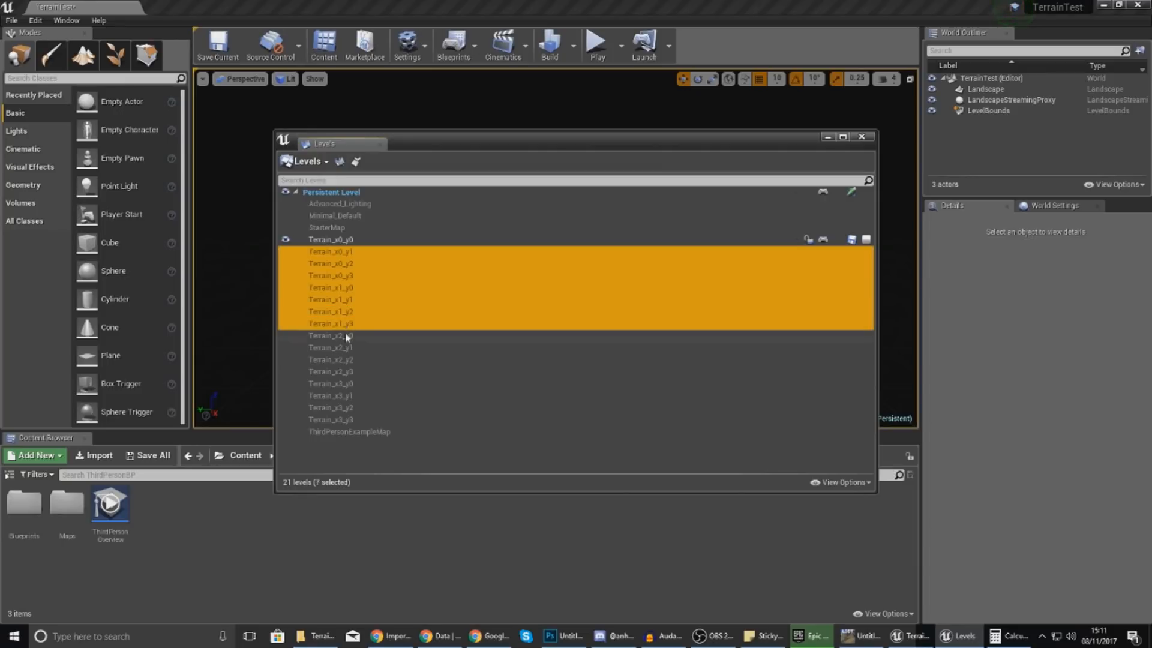
pyautogui.keyDown('ctrl'); pyautogui.click(345, 339); pyautogui.keyUp('ctrl')
pyautogui.keyDown('ctrl'); pyautogui.click(347, 347); pyautogui.keyUp('ctrl')
pyautogui.keyDown('ctrl'); pyautogui.click(346, 359); pyautogui.keyUp('ctrl')
pyautogui.keyDown('ctrl'); pyautogui.click(348, 371); pyautogui.keyUp('ctrl')
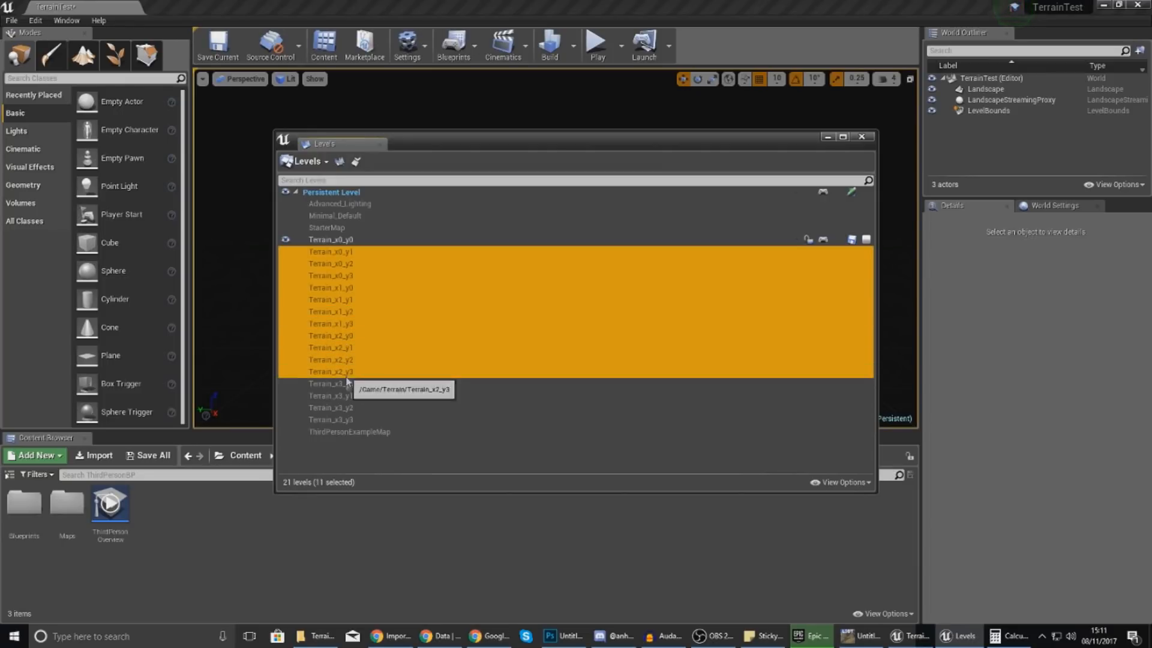
pyautogui.keyDown('ctrl'); pyautogui.click(348, 383); pyautogui.keyUp('ctrl')
pyautogui.keyDown('ctrl'); pyautogui.click(347, 395); pyautogui.keyUp('ctrl')
pyautogui.keyDown('ctrl'); pyautogui.click(348, 408); pyautogui.keyUp('ctrl')
pyautogui.keyDown('ctrl'); pyautogui.click(348, 419); pyautogui.keyUp('ctrl')
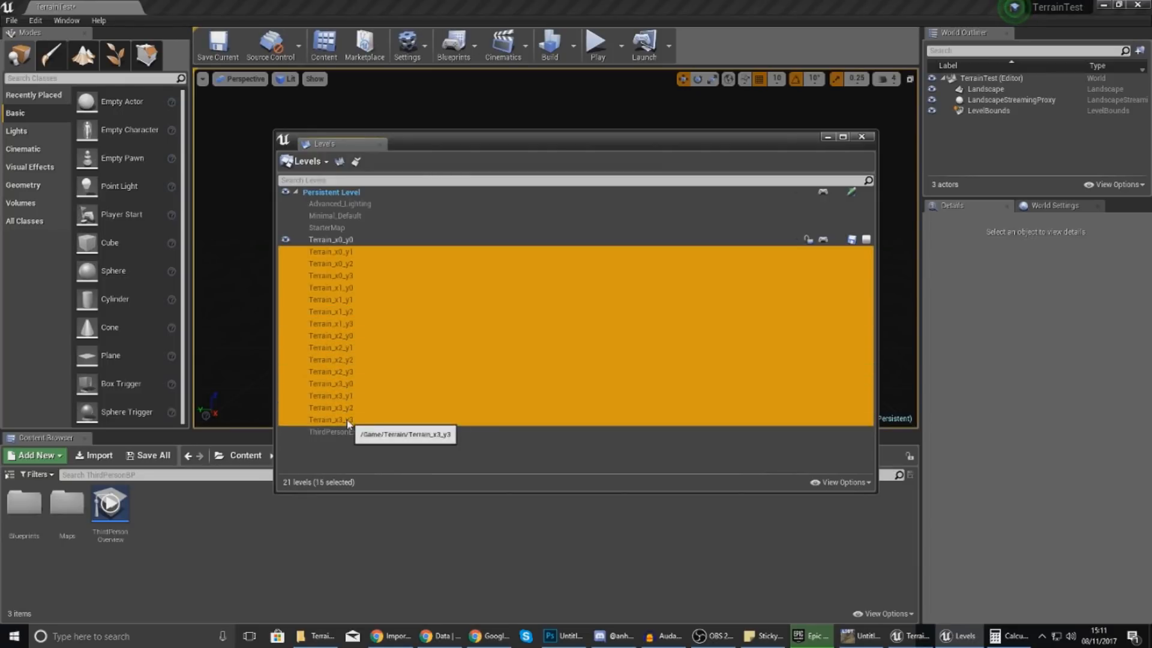
pyautogui.rightClick(328, 336)
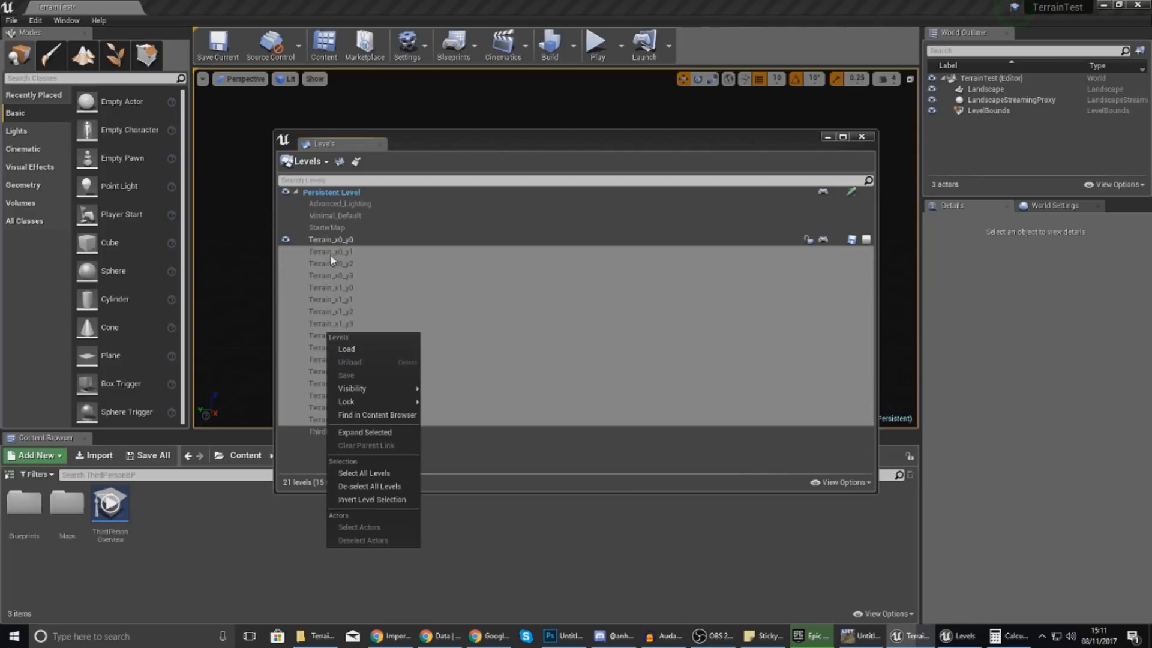
pyautogui.click(336, 349)
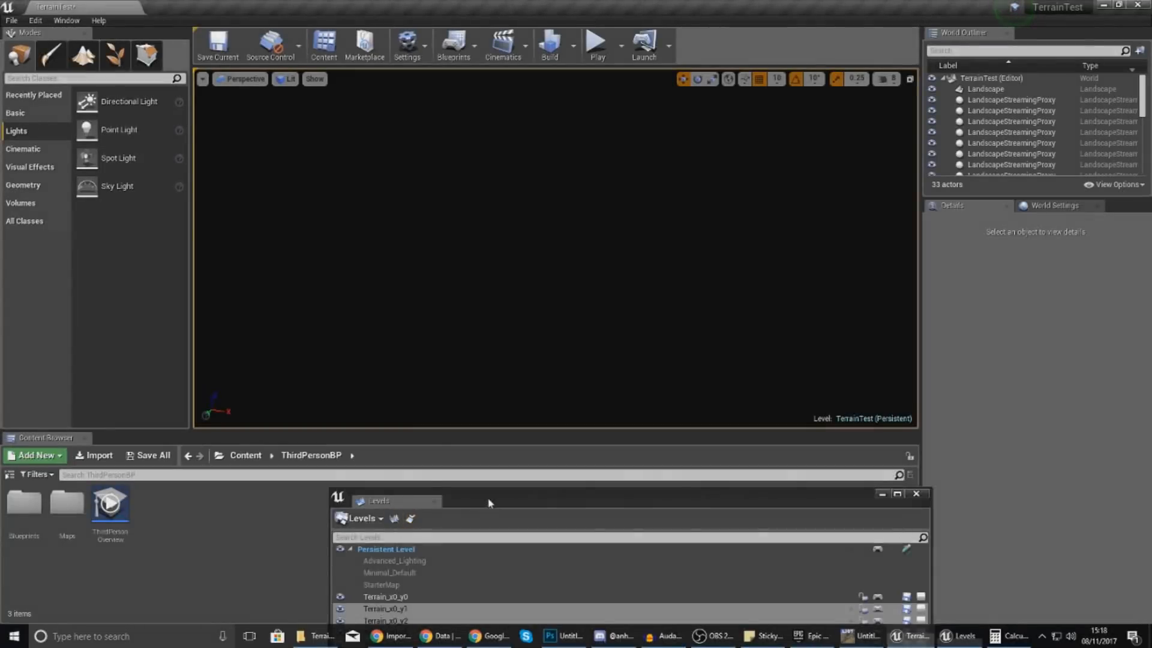
# Minimize Levels, toggle the viewport Unlit then back to Lit, and place a Directional Light.
pyautogui.moveTo(489, 503); pyautogui.dragTo(426, 199)
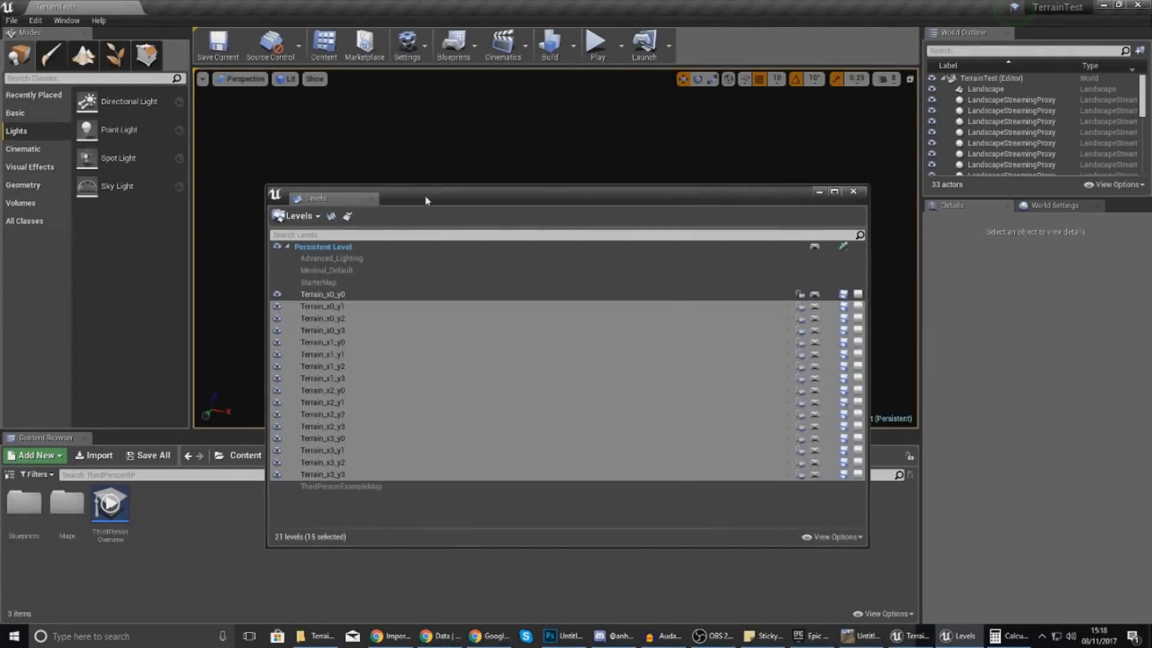
pyautogui.click(818, 193)
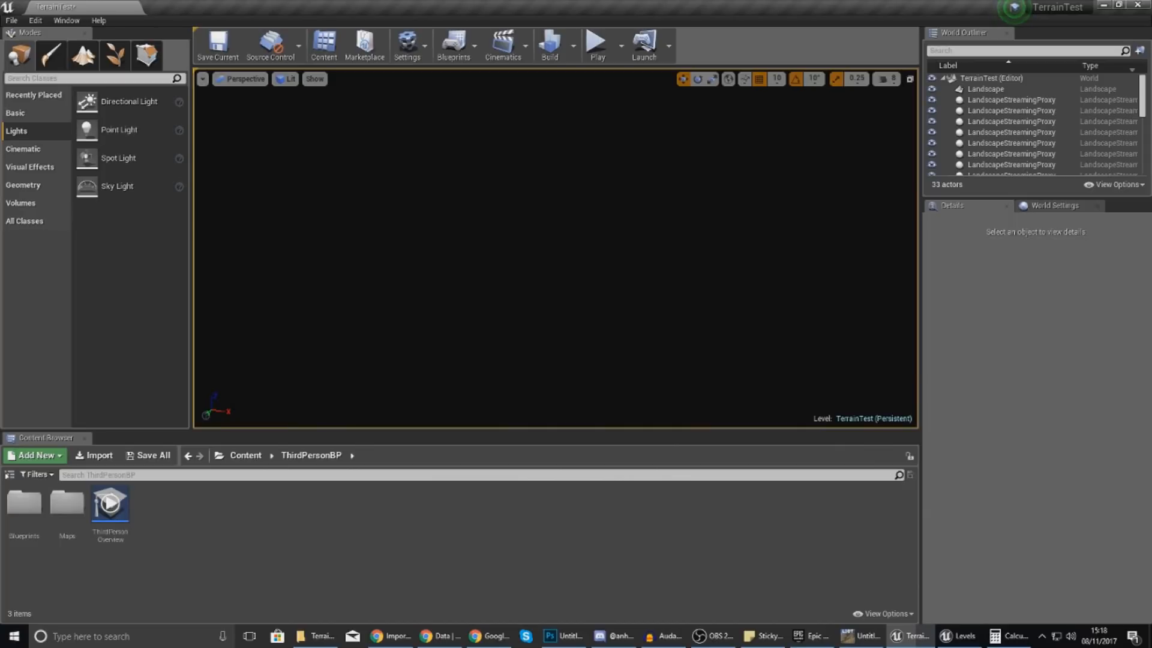
pyautogui.click(288, 80)
pyautogui.click(290, 100)
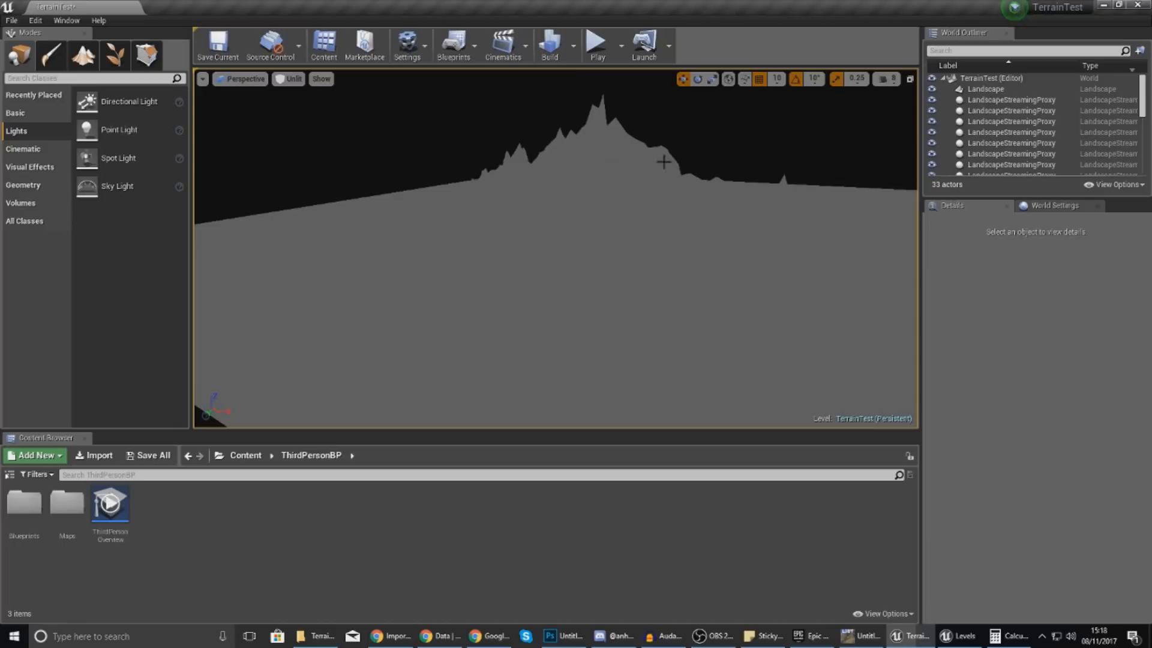
pyautogui.click(289, 78)
pyautogui.click(290, 98)
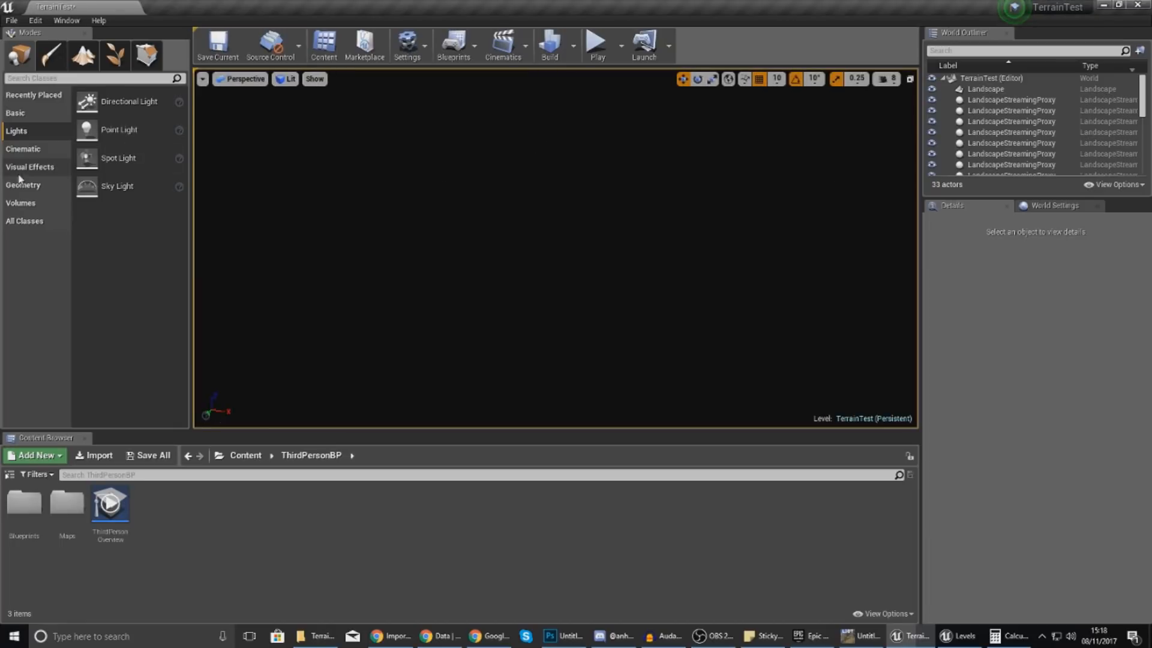
pyautogui.moveTo(87, 102); pyautogui.dragTo(611, 300)
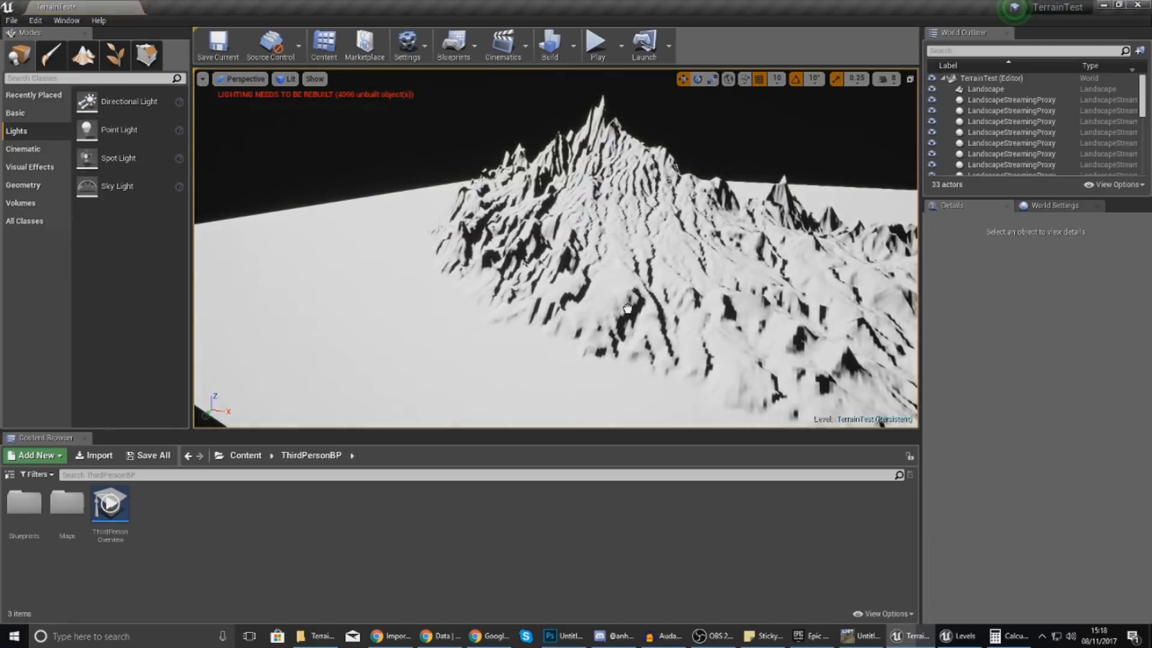
# Search the placeable classes for 'sphere' and drop BP_Sky_Sphere into the level.
pyautogui.click(24, 113)
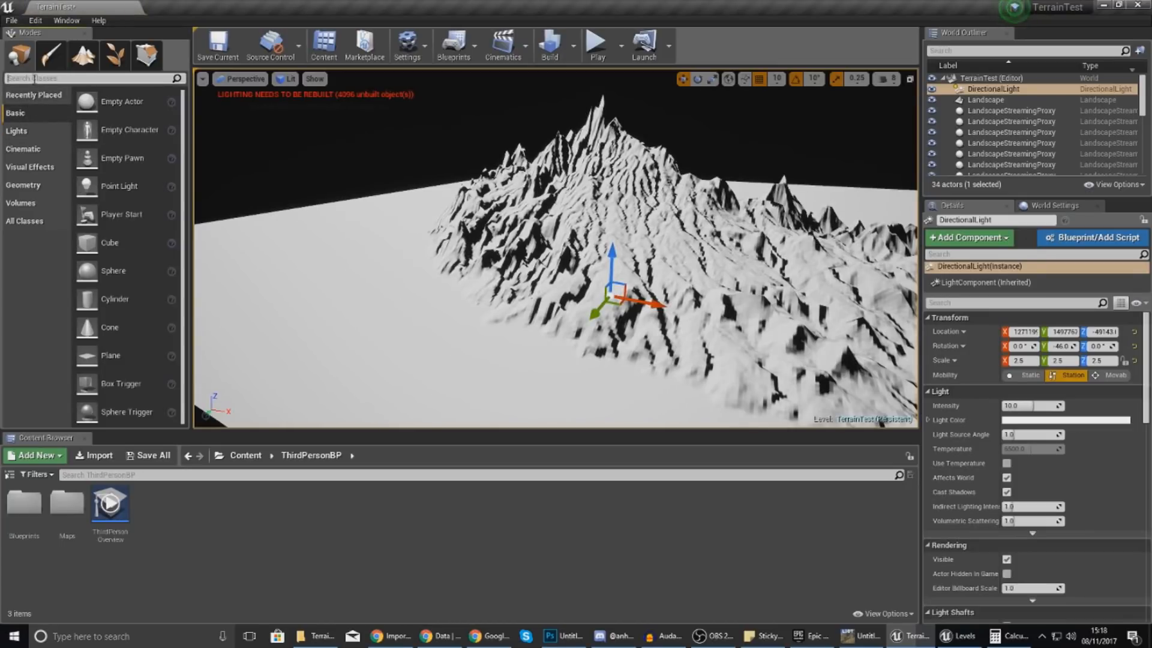
pyautogui.click(33, 79)
pyautogui.write('sphere')
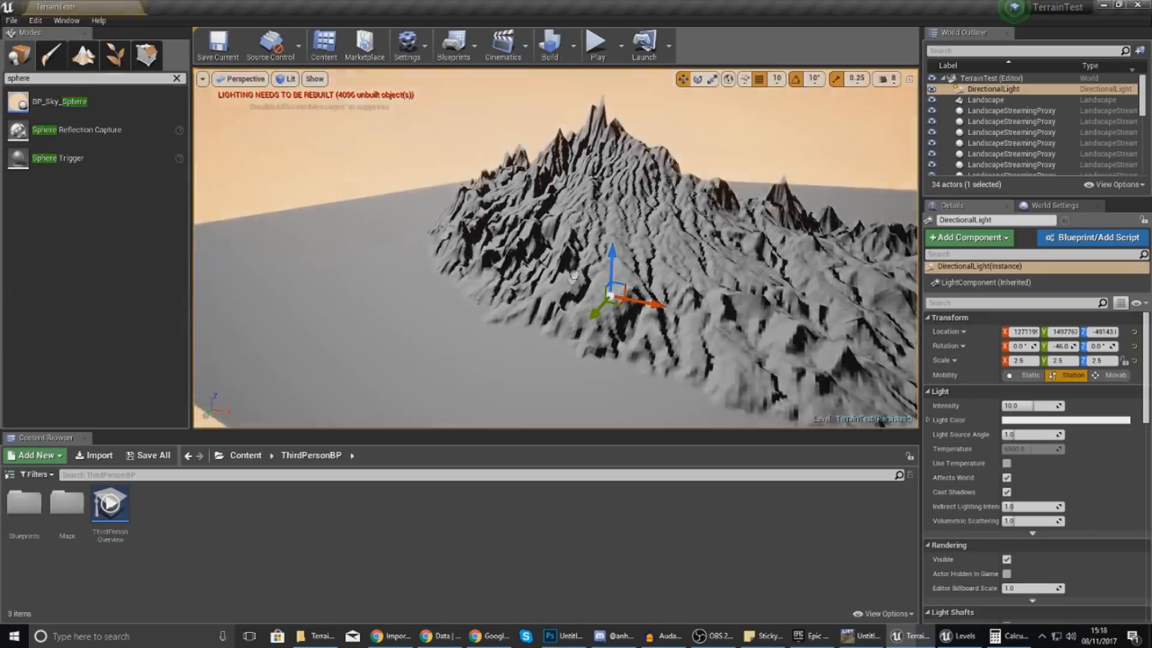
pyautogui.moveTo(574, 277); pyautogui.dragTo(539, 296)
pyautogui.moveTo(539, 295)
pyautogui.mouseDown(button='right')
pyautogui.moveTo(630, 288)
pyautogui.moveTo(648, 303)
pyautogui.moveTo(636, 292)
pyautogui.moveTo(528, 342)
pyautogui.moveTo(533, 298)
pyautogui.moveTo(522, 295)
pyautogui.moveTo(538, 295)
pyautogui.mouseUp(button='right')
pyautogui.click(886, 78)
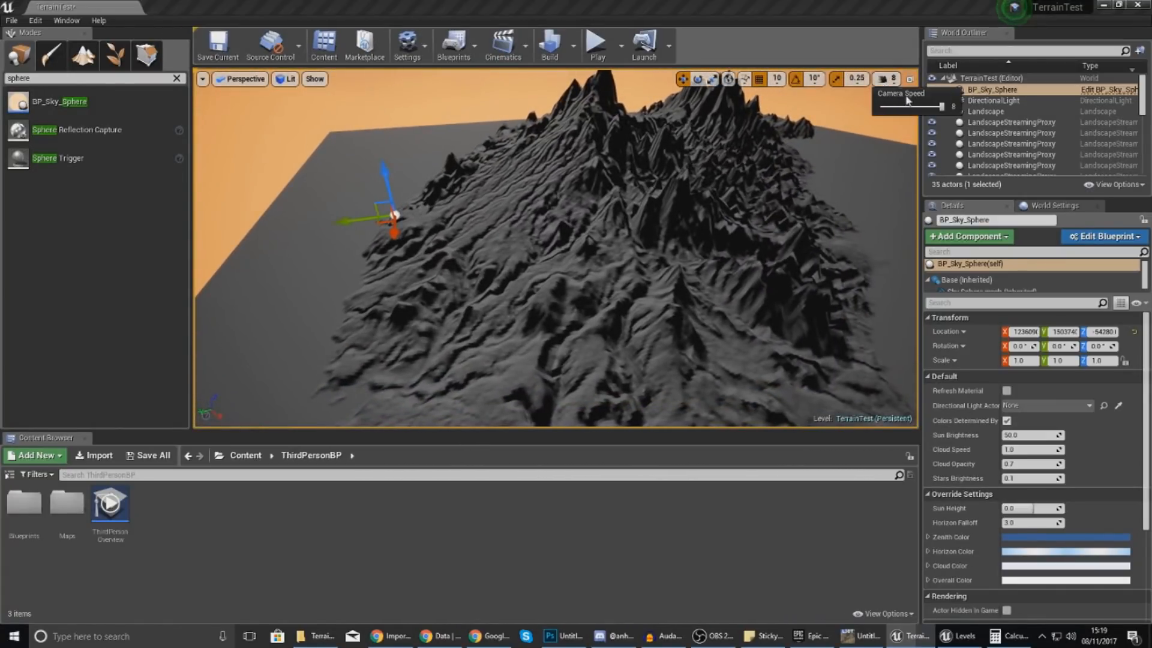
pyautogui.moveTo(576, 252); pyautogui.dragTo(497, 240, button='right')
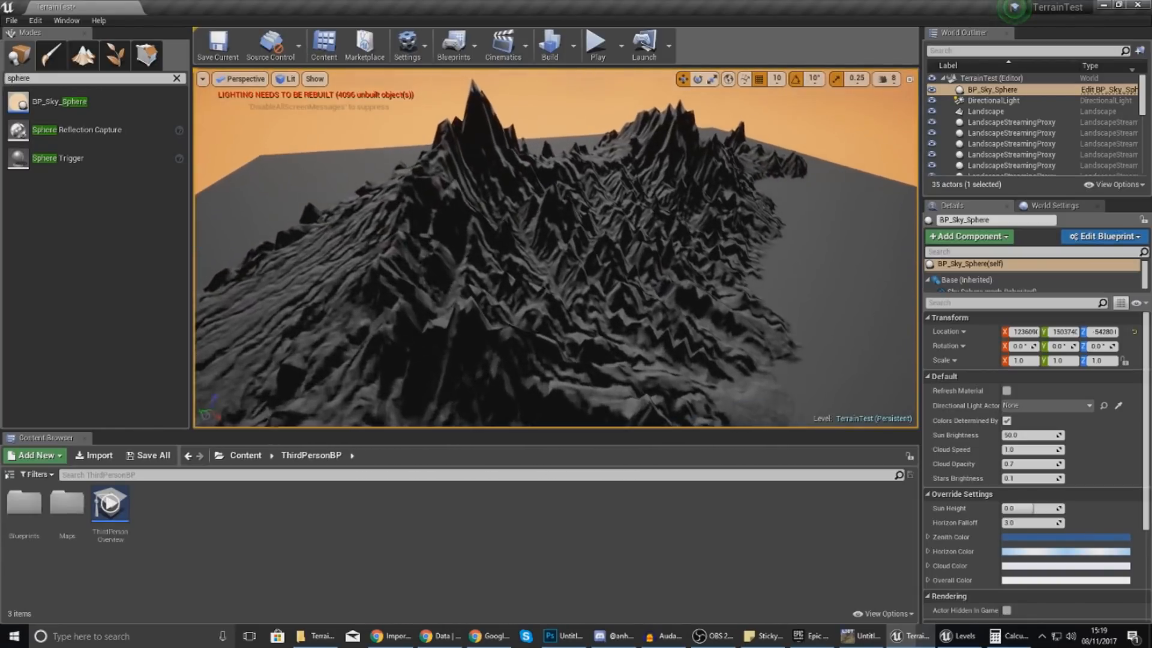
pyautogui.press('w')
pyautogui.moveTo(556, 248); pyautogui.dragTo(609, 186, button='right')
pyautogui.press('w')
pyautogui.press('w')
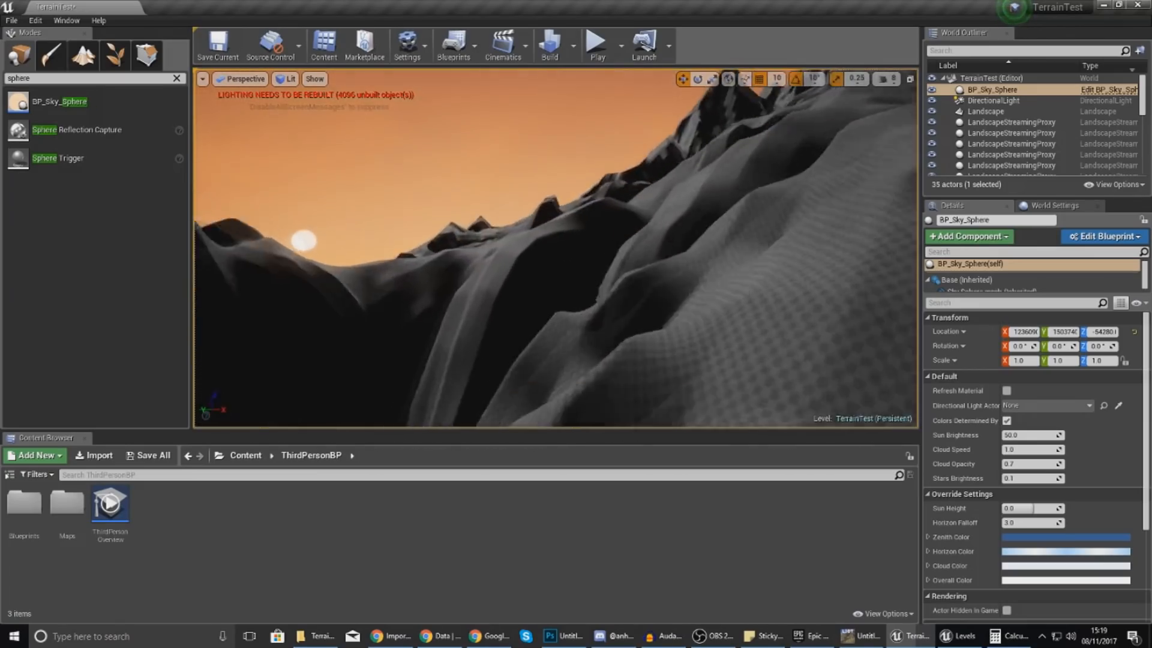
pyautogui.moveTo(556, 248); pyautogui.dragTo(648, 273, button='right')
pyautogui.press('w')
pyautogui.moveTo(556, 248); pyautogui.dragTo(660, 237, button='right')
pyautogui.press('w')
pyautogui.moveTo(557, 248)
pyautogui.mouseDown(button='right')
pyautogui.moveTo(591, 276)
pyautogui.moveTo(656, 258)
pyautogui.moveTo(522, 255)
pyautogui.moveTo(474, 270)
pyautogui.moveTo(429, 252)
pyautogui.moveTo(540, 254)
pyautogui.moveTo(621, 278)
pyautogui.moveTo(561, 263)
pyautogui.moveTo(549, 299)
pyautogui.moveTo(567, 247)
pyautogui.moveTo(539, 273)
pyautogui.moveTo(564, 233)
pyautogui.moveTo(546, 269)
pyautogui.moveTo(567, 246)
pyautogui.moveTo(547, 240)
pyautogui.moveTo(528, 263)
pyautogui.moveTo(581, 231)
pyautogui.moveTo(577, 246)
pyautogui.mouseUp(button='right')
pyautogui.press('w')
pyautogui.press('w')
pyautogui.press('w')
pyautogui.press('s')
pyautogui.press('s')
pyautogui.press('d')
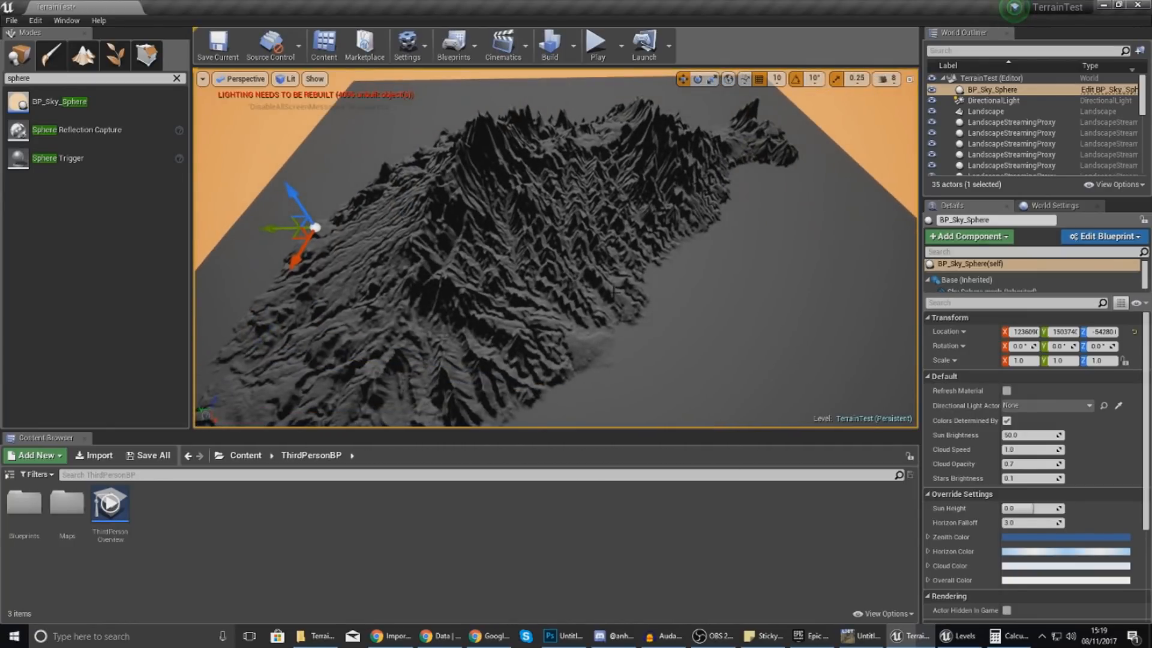